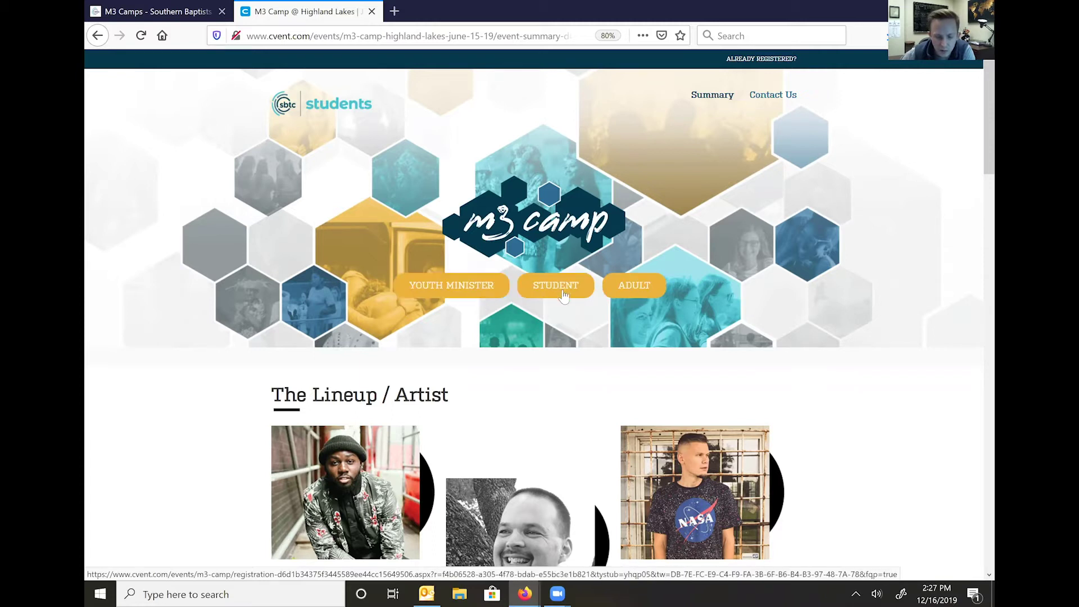
- Open the Youth Minister registration form for M3 Camp @ Highland Lakes
left_click(472, 286)
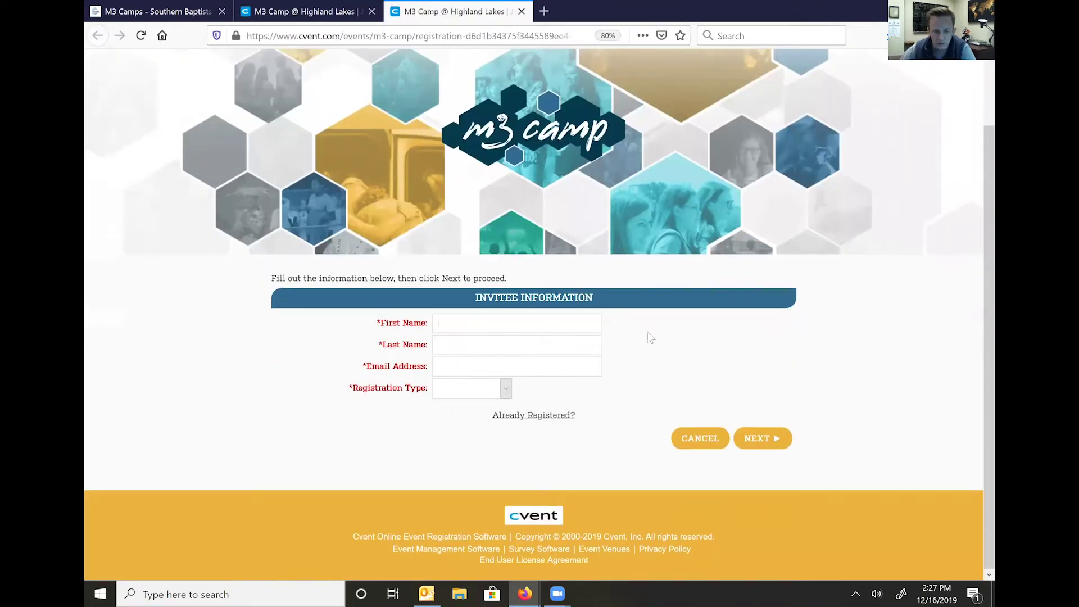
- Enter the invitee's first name, last name and e-mail, choose Youth Minister as registration type, and continue
key("Tab")
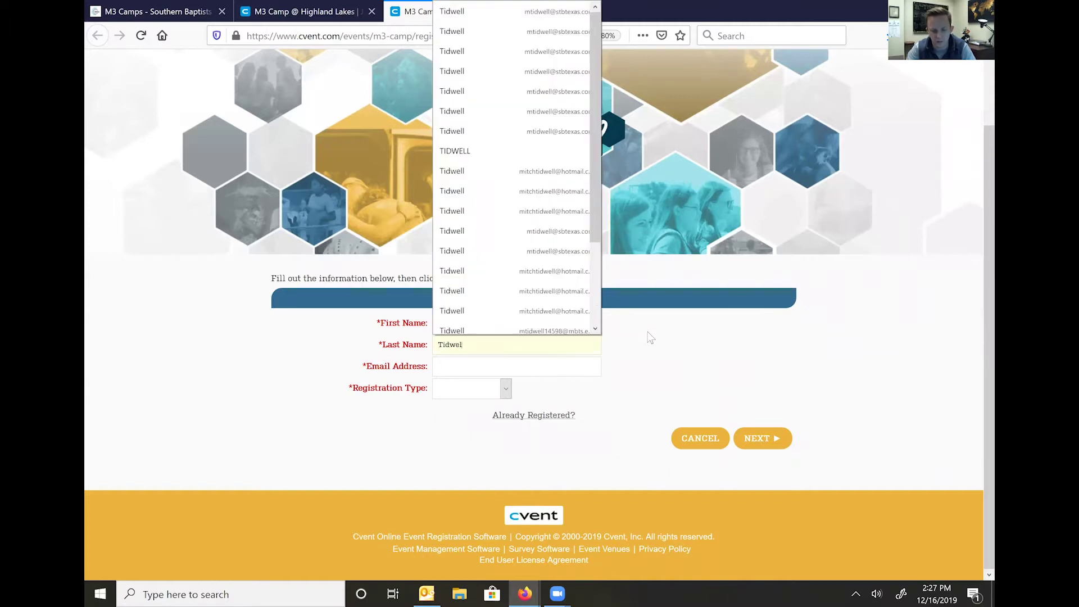
key("Tab")
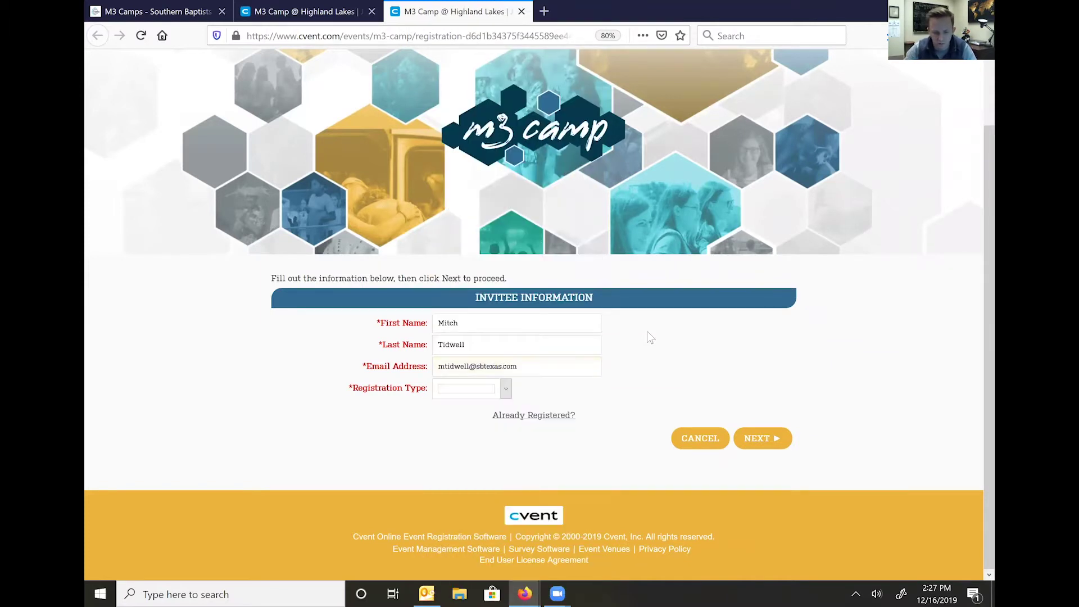
key("Down")
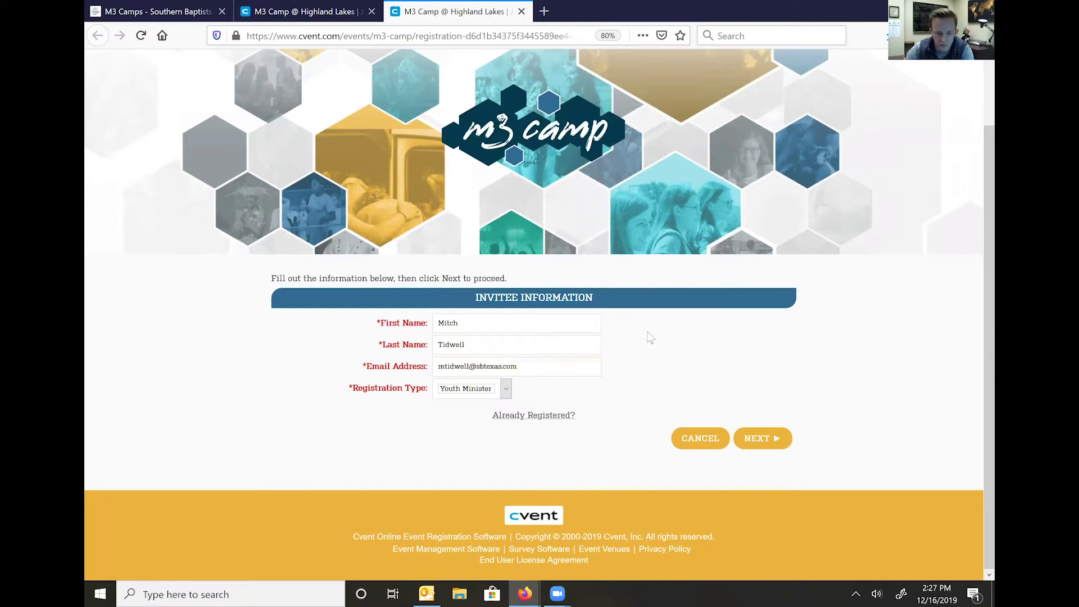
left_click(767, 443)
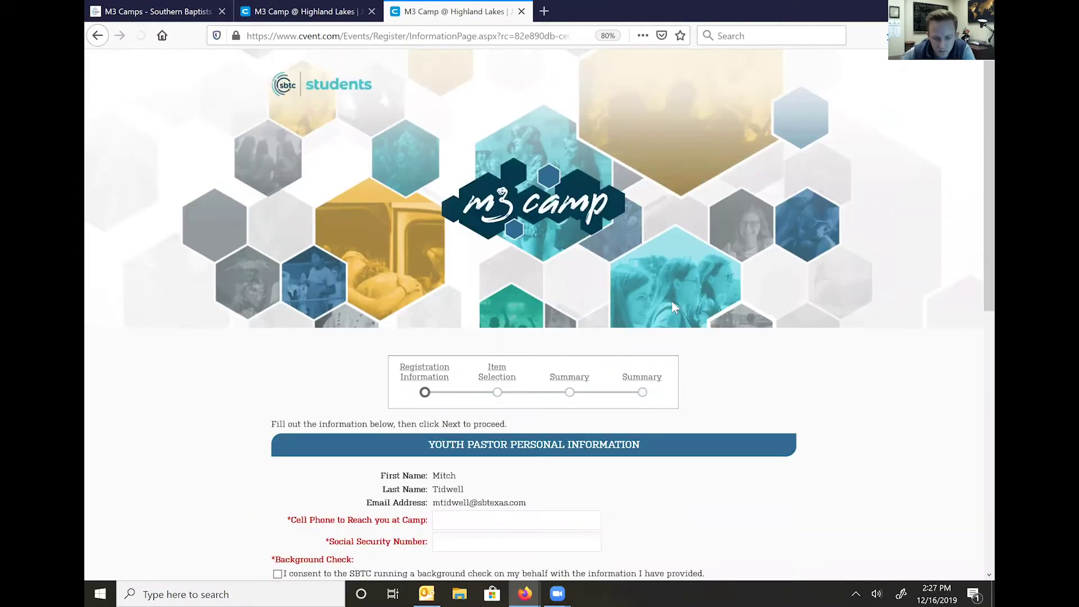
- Enter the youth pastor's cell phone and SSN, and consent to the SBTC background check
scroll(672, 301, "down", 3)
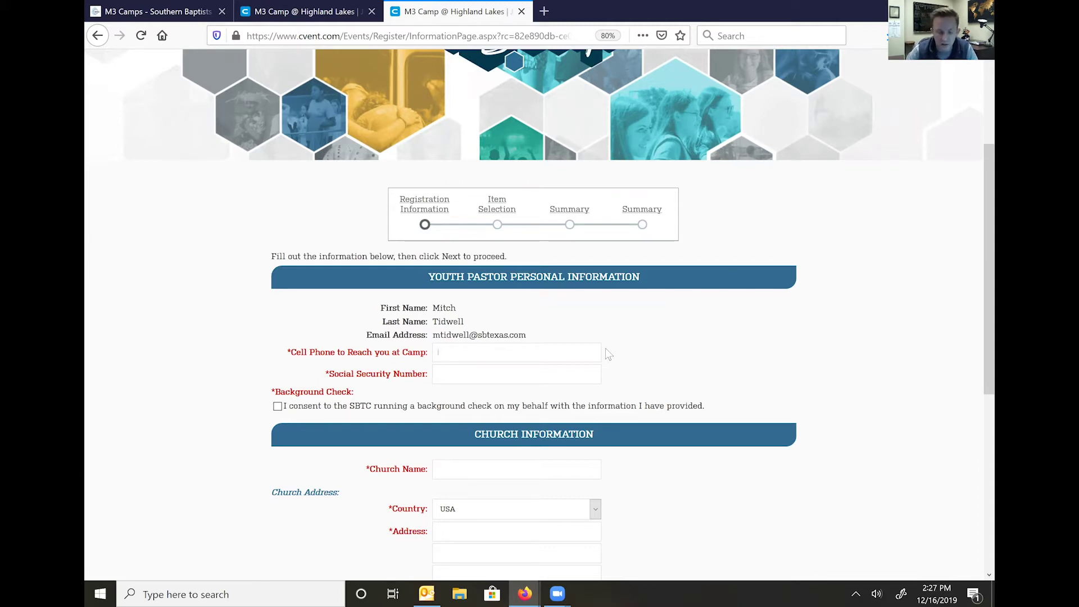
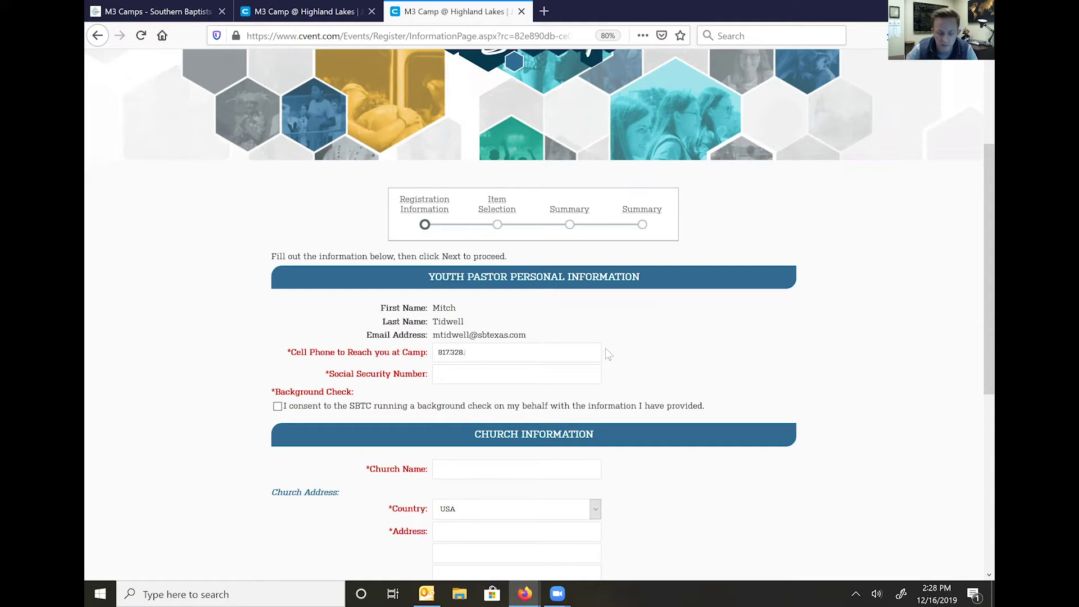
type("123")
type("-123")
key("BackSpace")
key("BackSpace")
key("BackSpace")
type("45-1")
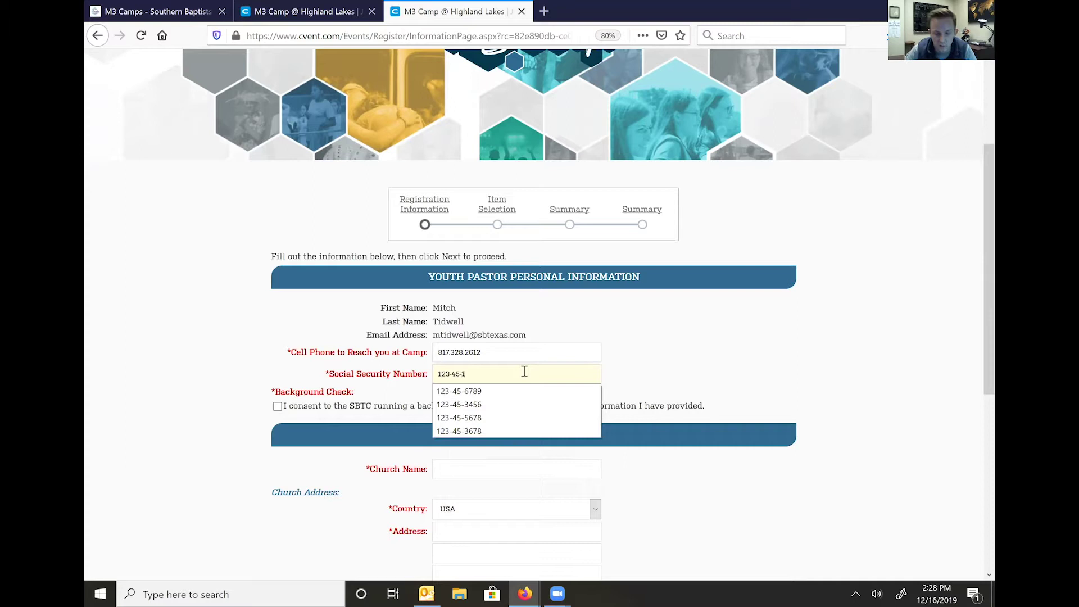
type("234")
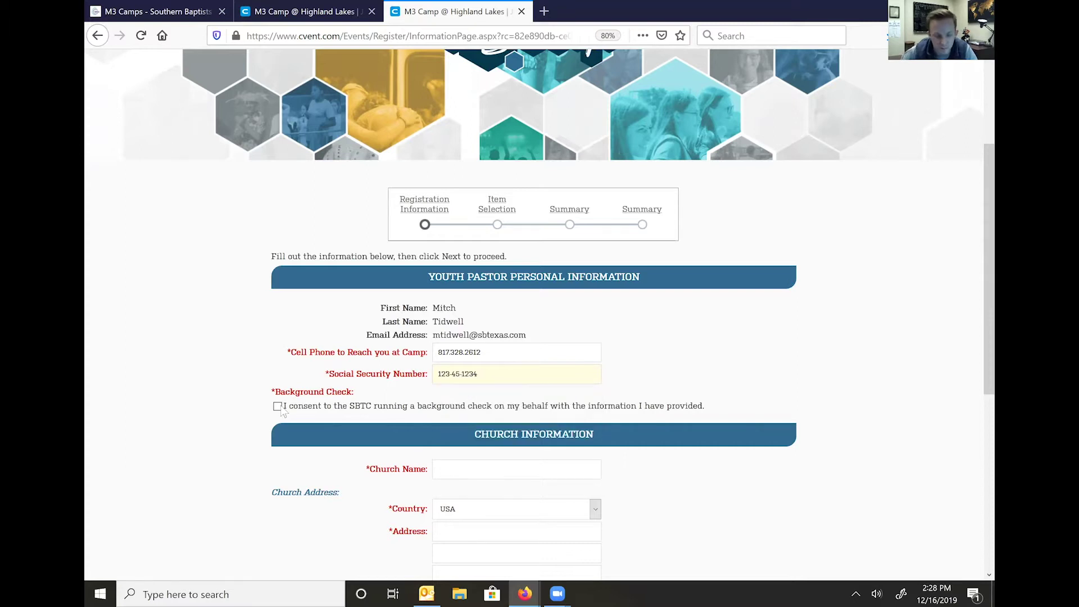
left_click(278, 406)
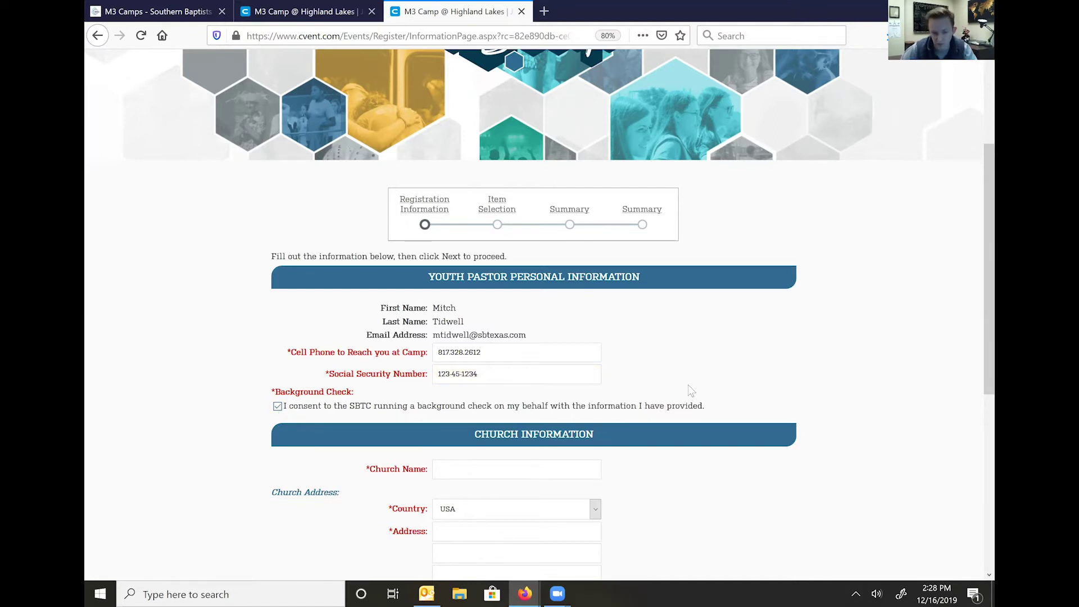
- Enter church name SBTC First Baptist and the church's street address
scroll(647, 396, "down", 1)
left_click(573, 412)
type("SBTC First Baptist")
scroll(594, 405, "down", 2)
left_click(527, 368)
type("4500")
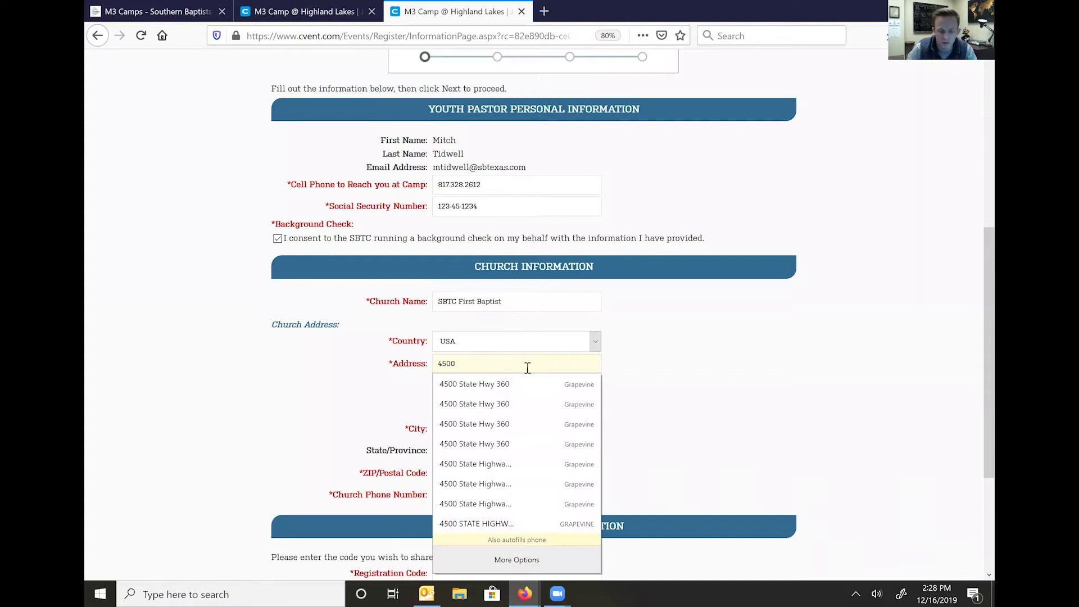
type(" State Hwy 360")
- Fill in the church's city, state Texas, ZIP code and church phone number
key("Tab")
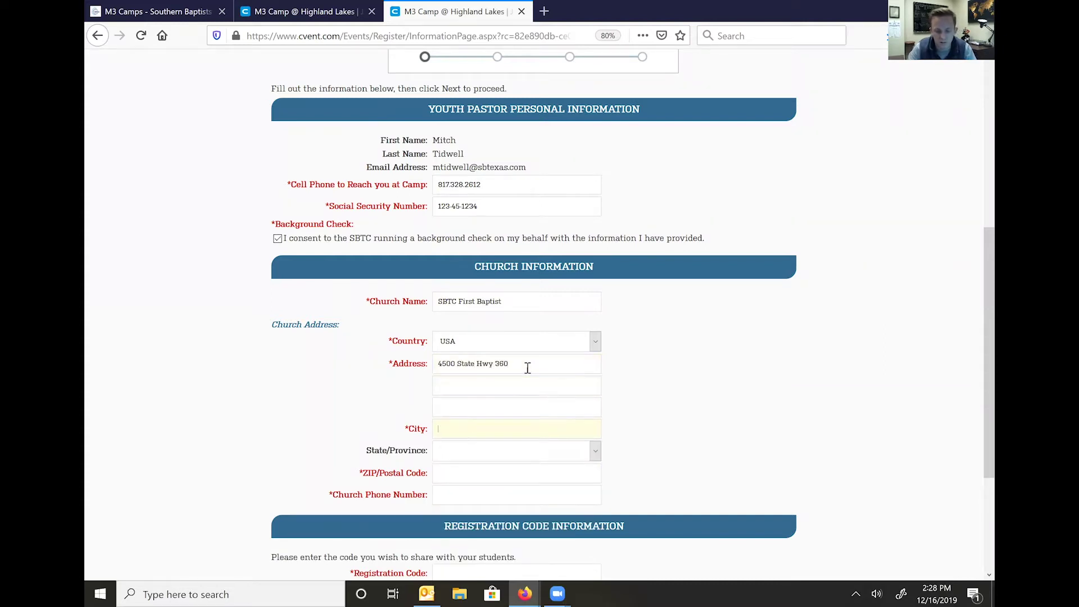
type("Grapevine")
key("Tab")
type("tex")
key("Tab")
type("7")
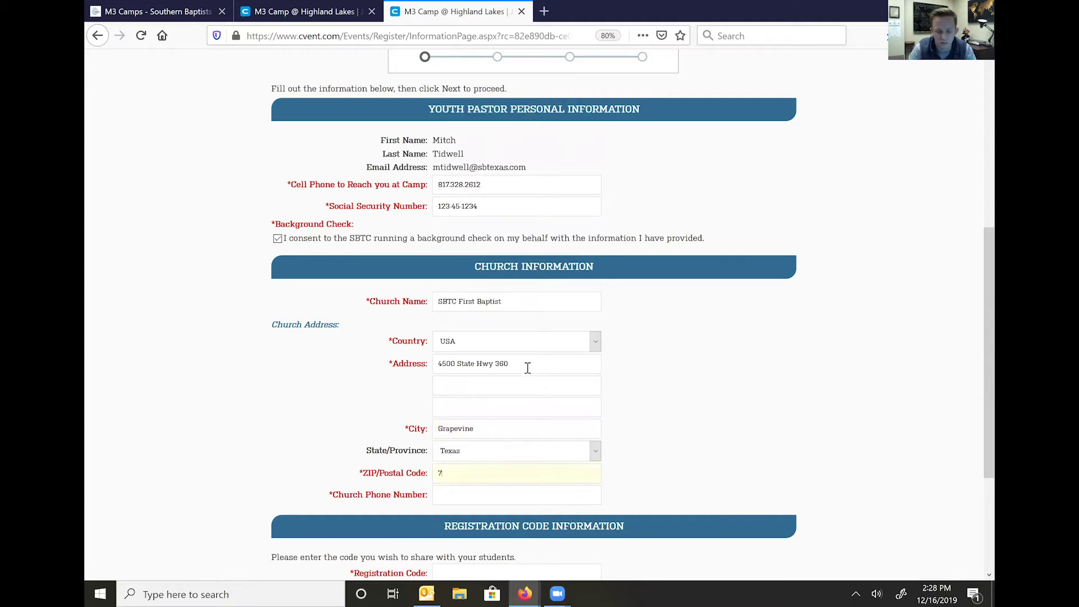
type("6131")
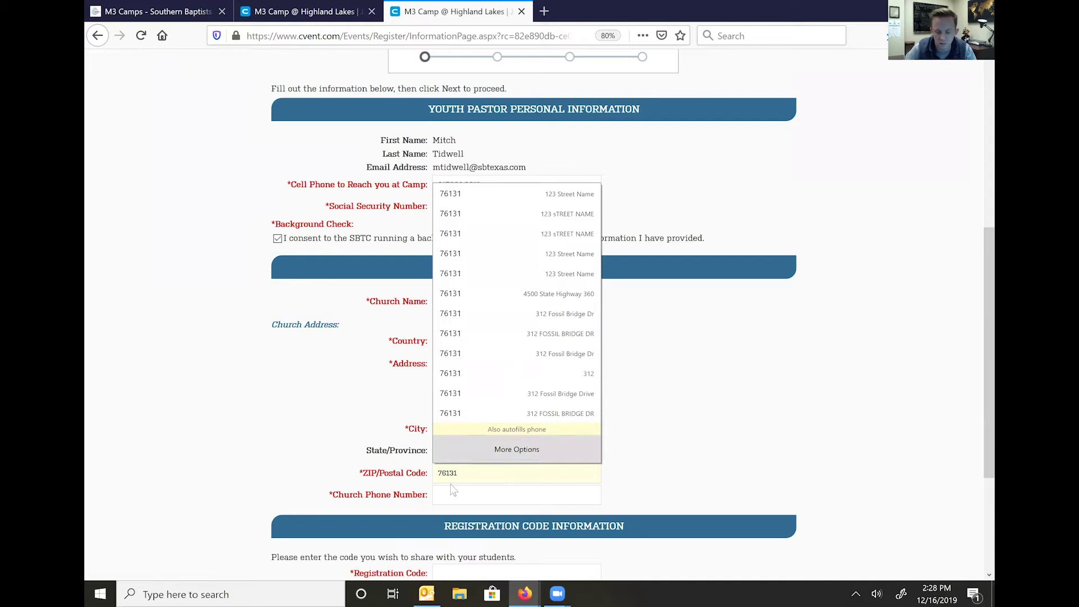
key("BackSpace")
key("BackSpace")
key("BackSpace")
type("0")
key("Down")
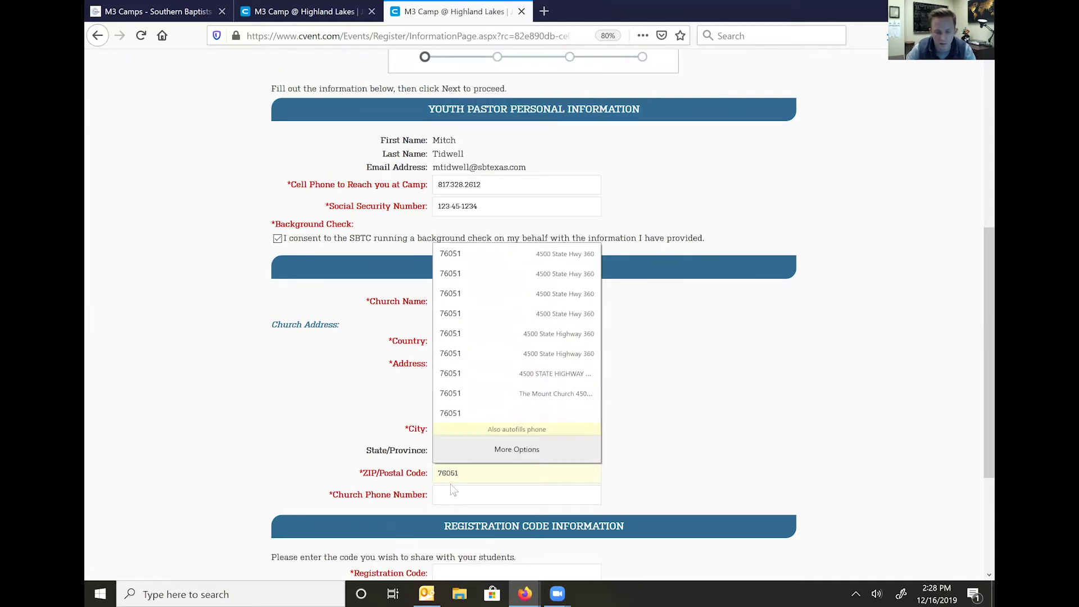
key("Return")
key("Tab")
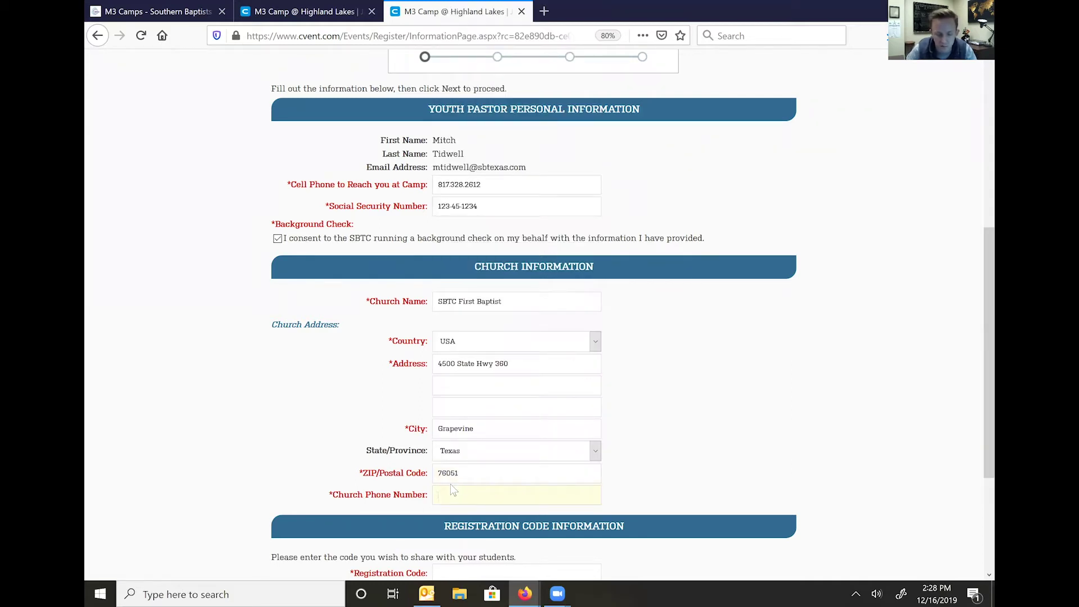
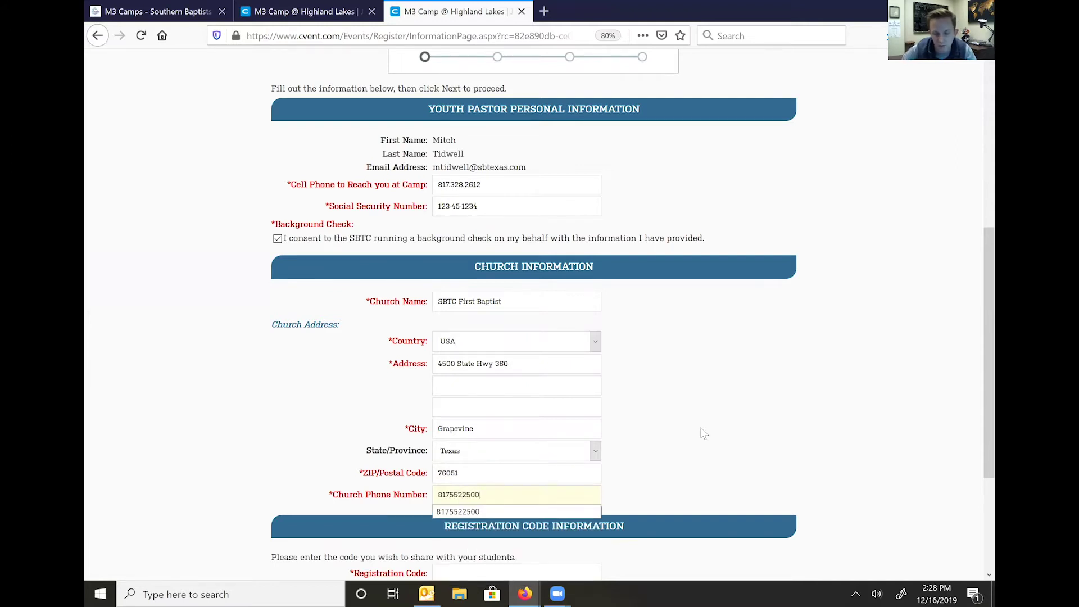
scroll(700, 401, "down", 2)
left_click(496, 458)
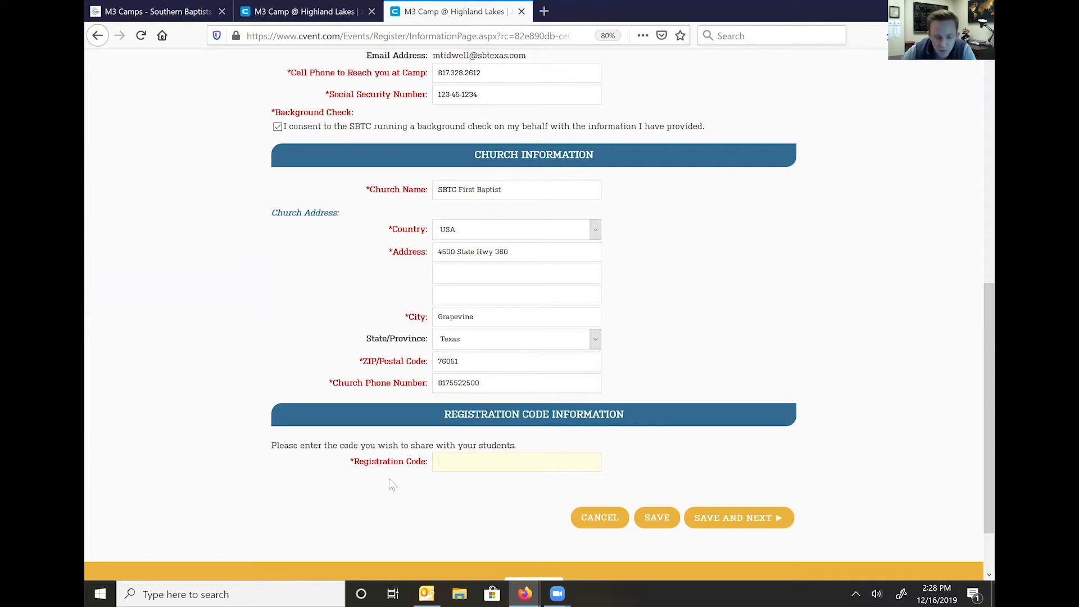
left_click(198, 8)
scroll(590, 385, "down", 2)
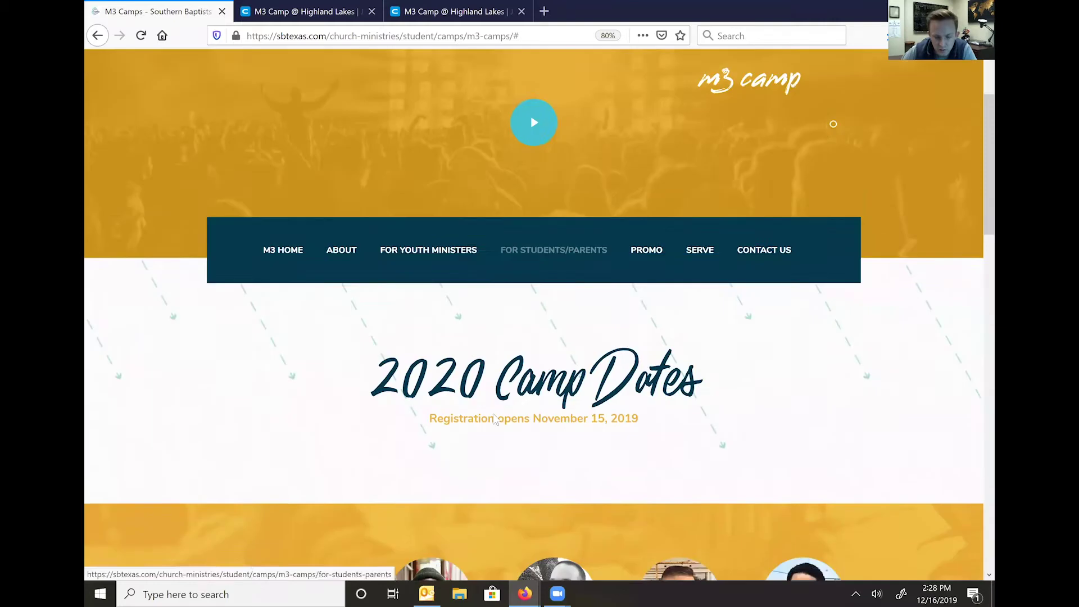
scroll(279, 400, "down", 2)
scroll(344, 436, "down", 3)
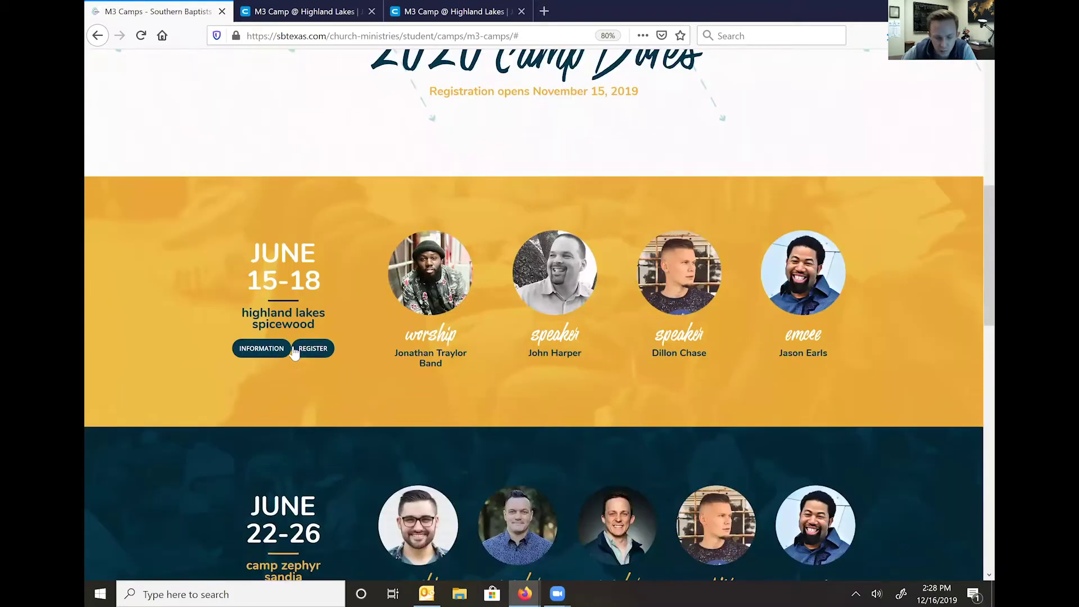
scroll(342, 368, "down", 3)
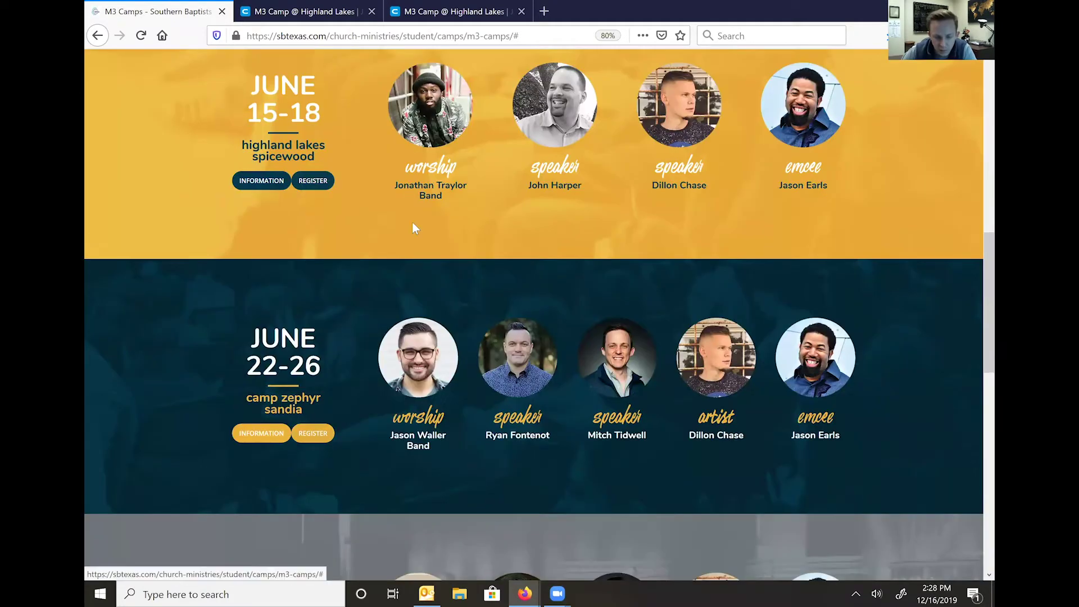
scroll(412, 228, "down", 3)
key("ctrl+shift+Tab")
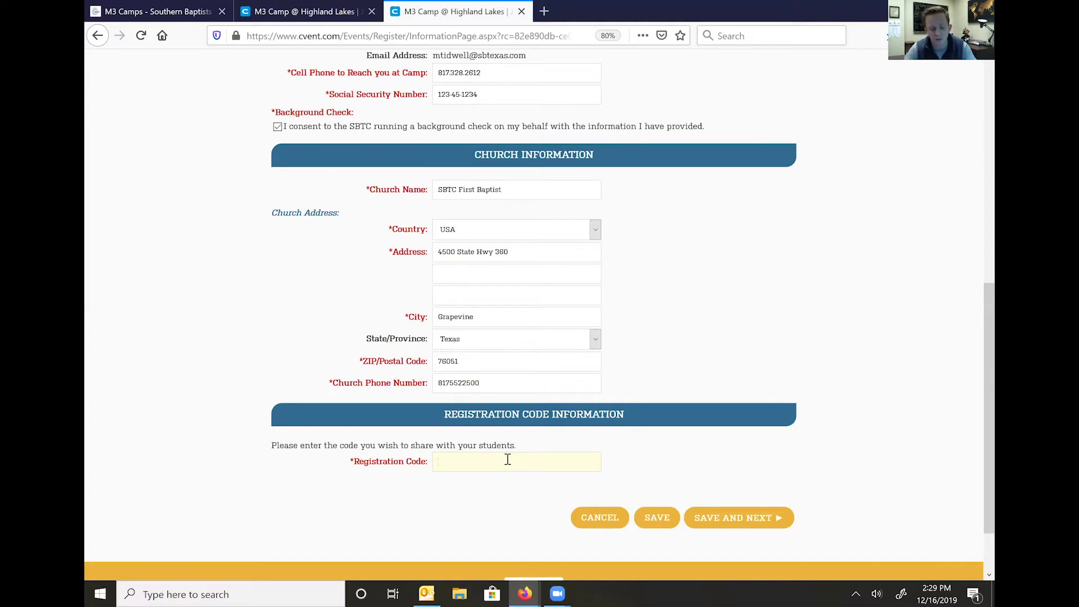
type("SBTC")
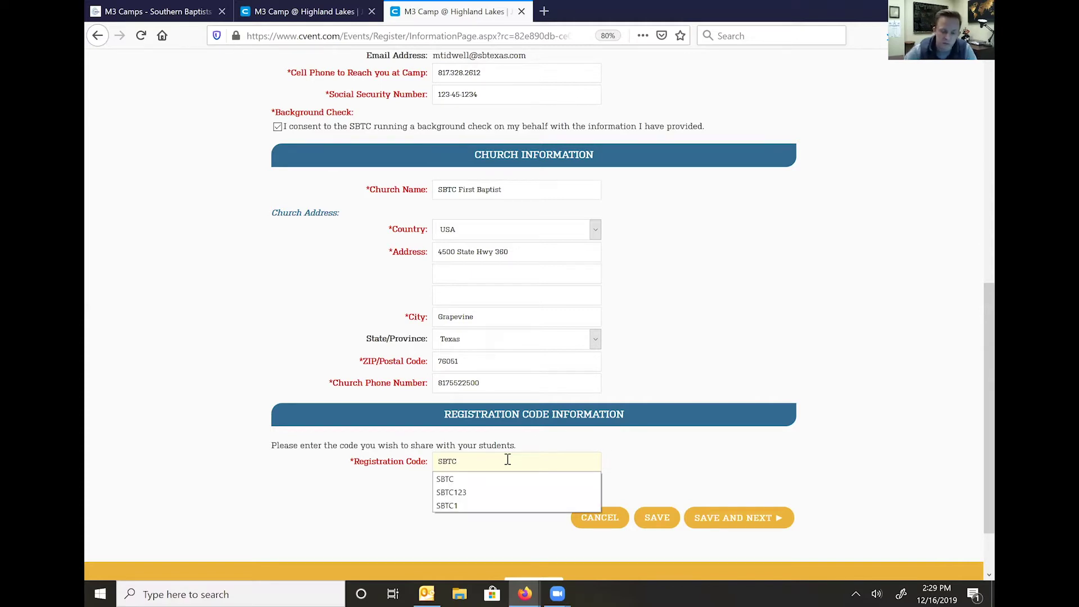
left_click(661, 451)
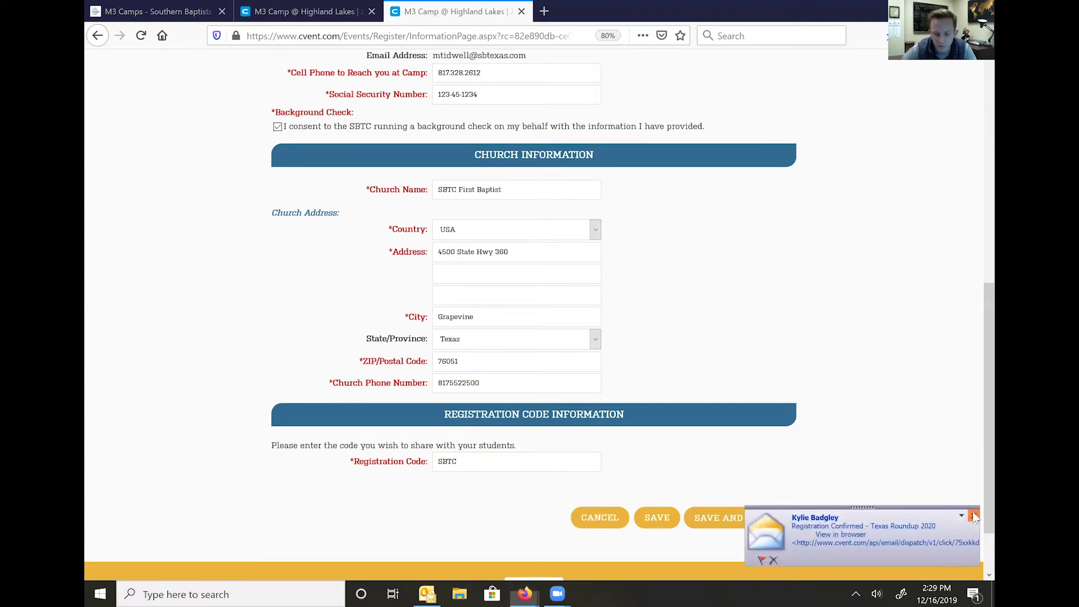
left_click(974, 516)
left_click(759, 522)
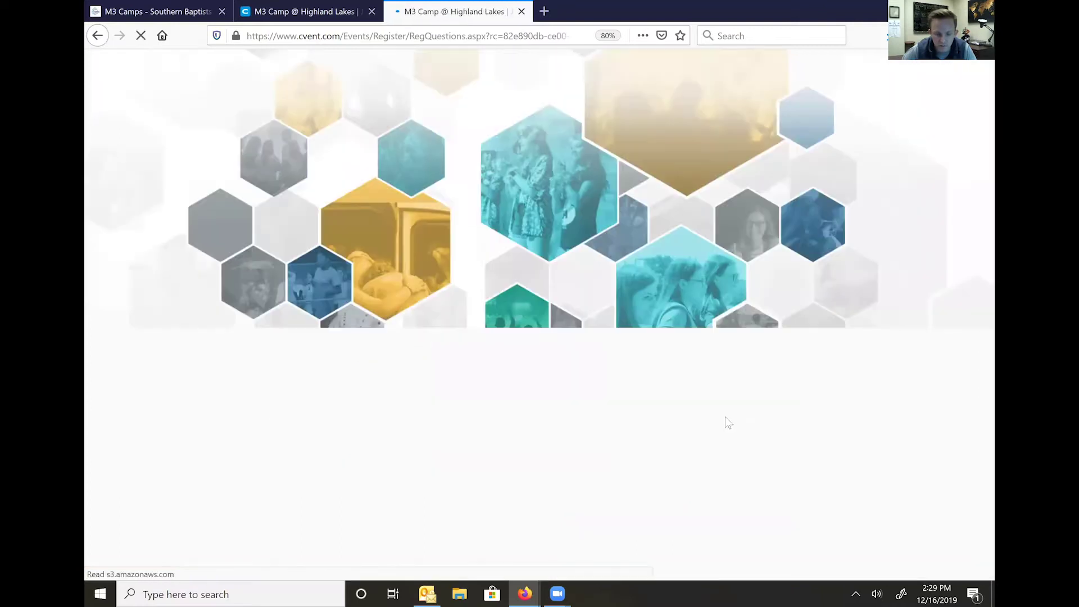
- Autofill the ministry's Instagram handle and choose a Large T-shirt
scroll(725, 392, "down", 3)
left_click(481, 354)
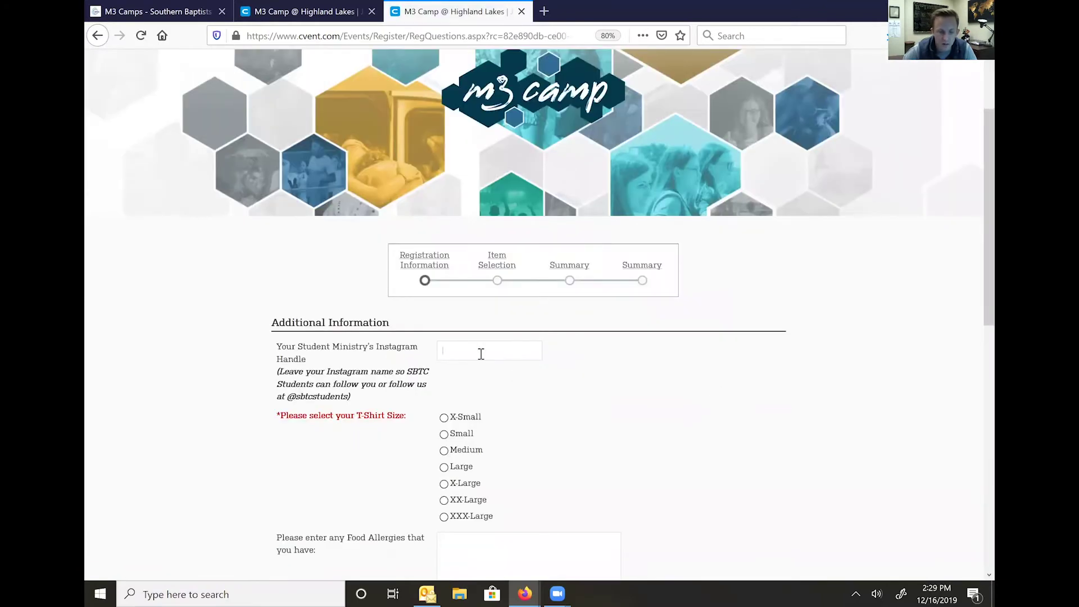
left_click(480, 354)
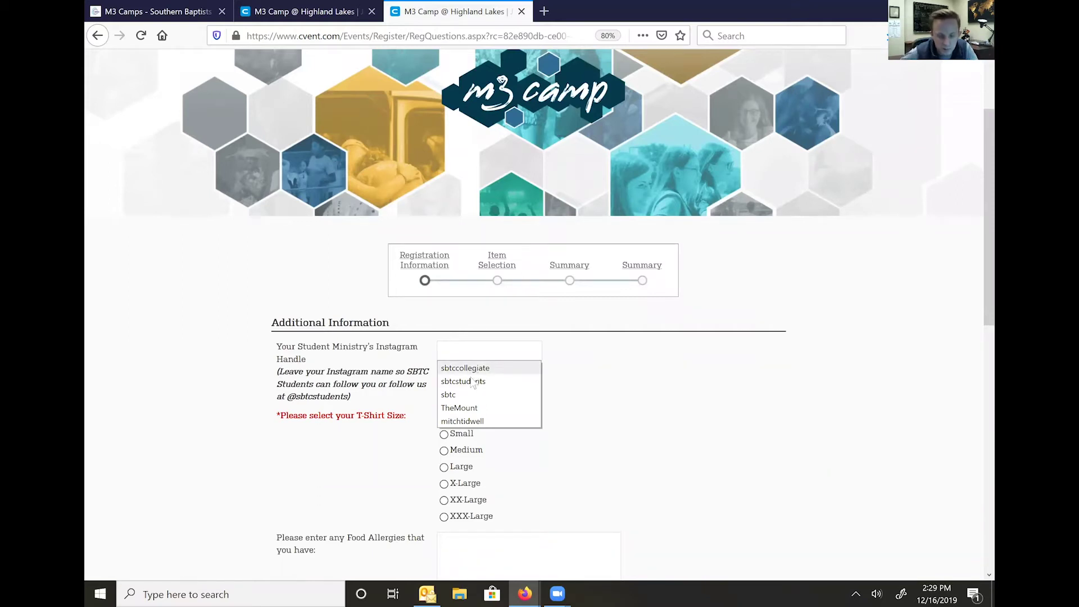
left_click(472, 381)
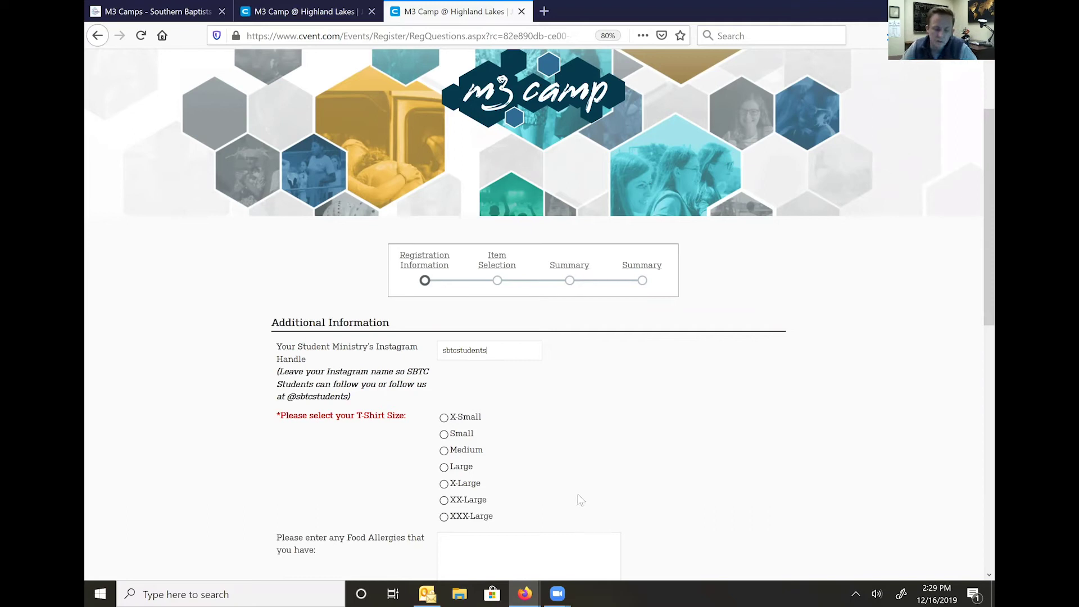
scroll(447, 416, "down", 2)
left_click(445, 411)
- Fill the camp coordinator's name and e-mail from saved details and enter their phone
scroll(601, 354, "down", 5)
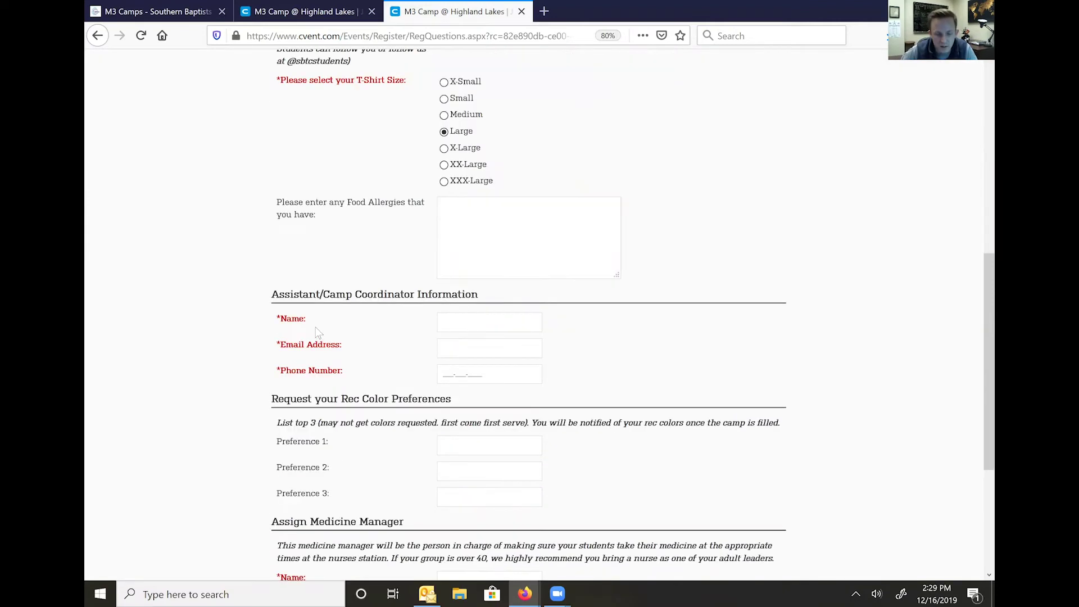
left_click(523, 322)
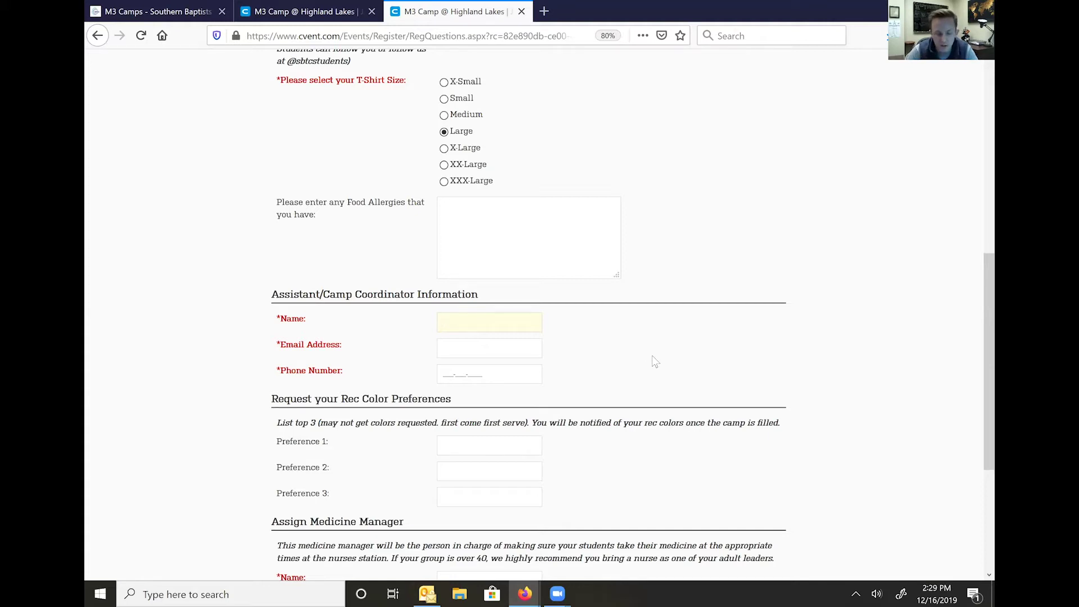
type("Kylie")
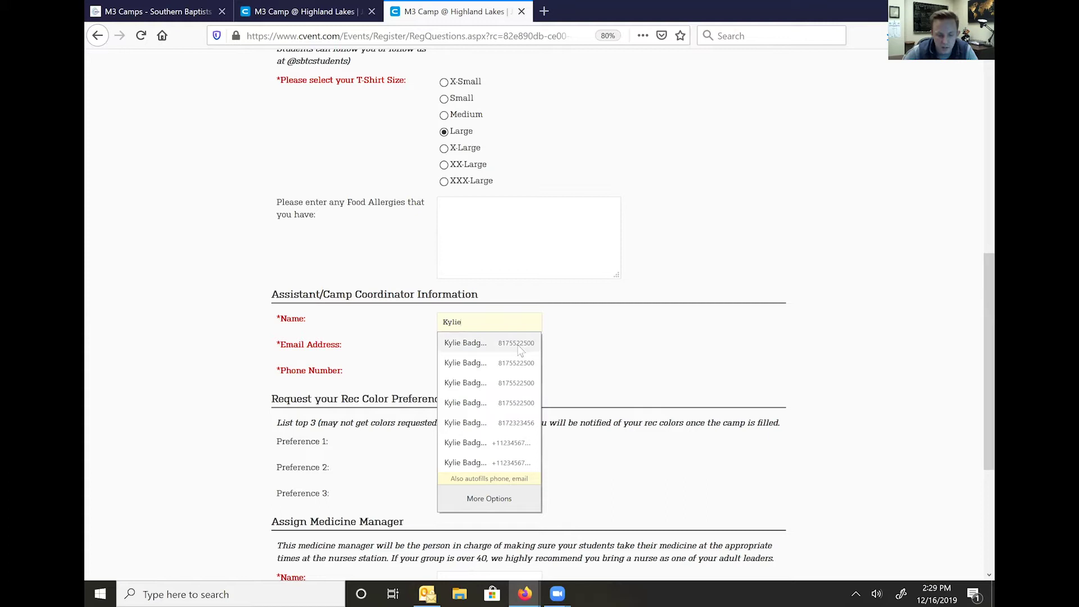
left_click(519, 350)
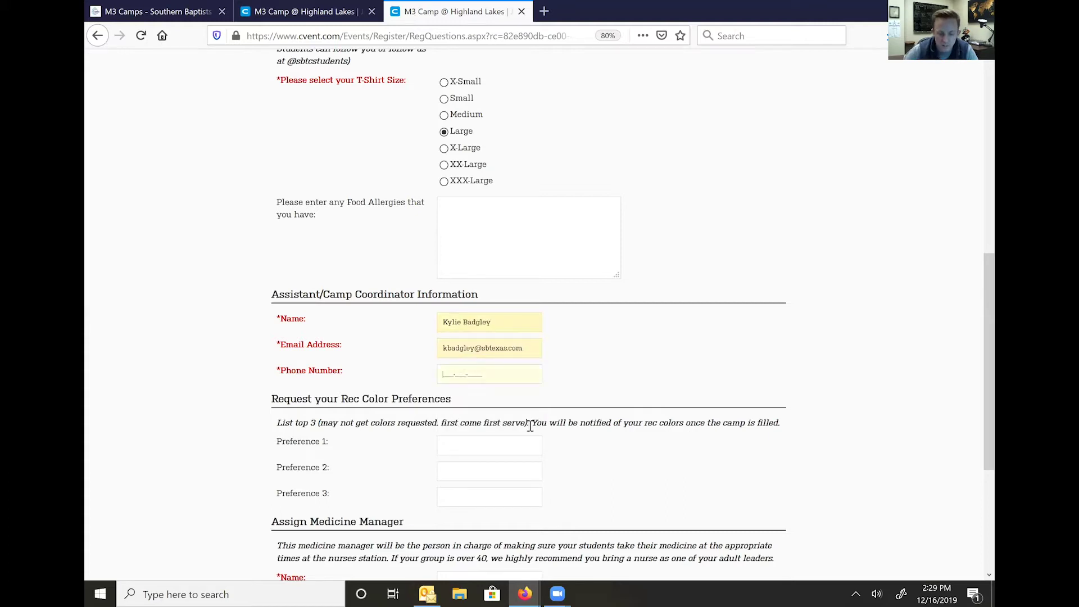
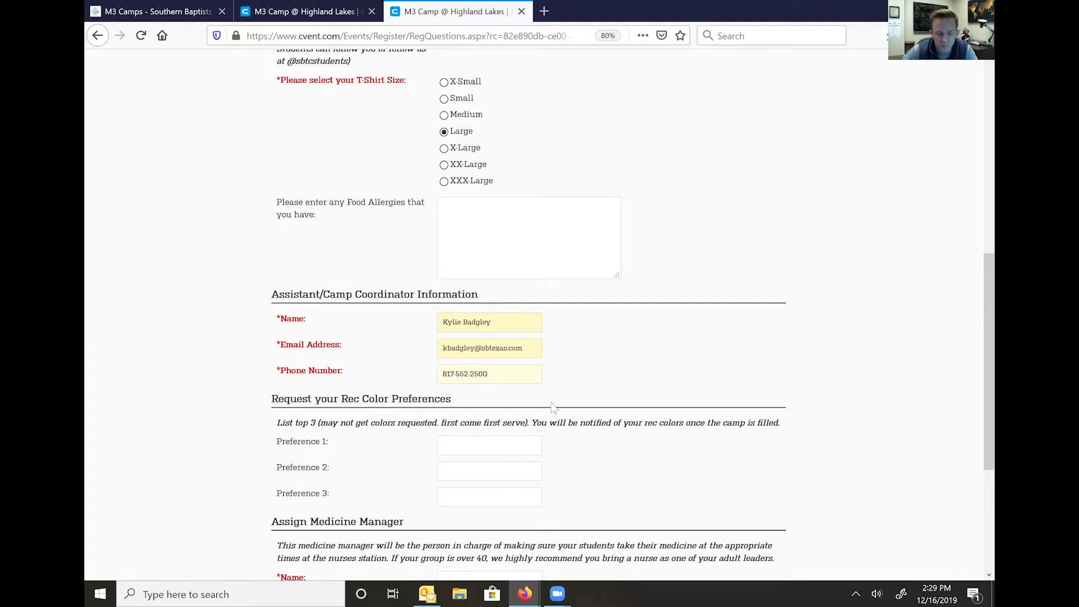
- Enter colour preferences red, blue and orange
scroll(553, 407, "down", 2)
key("Tab")
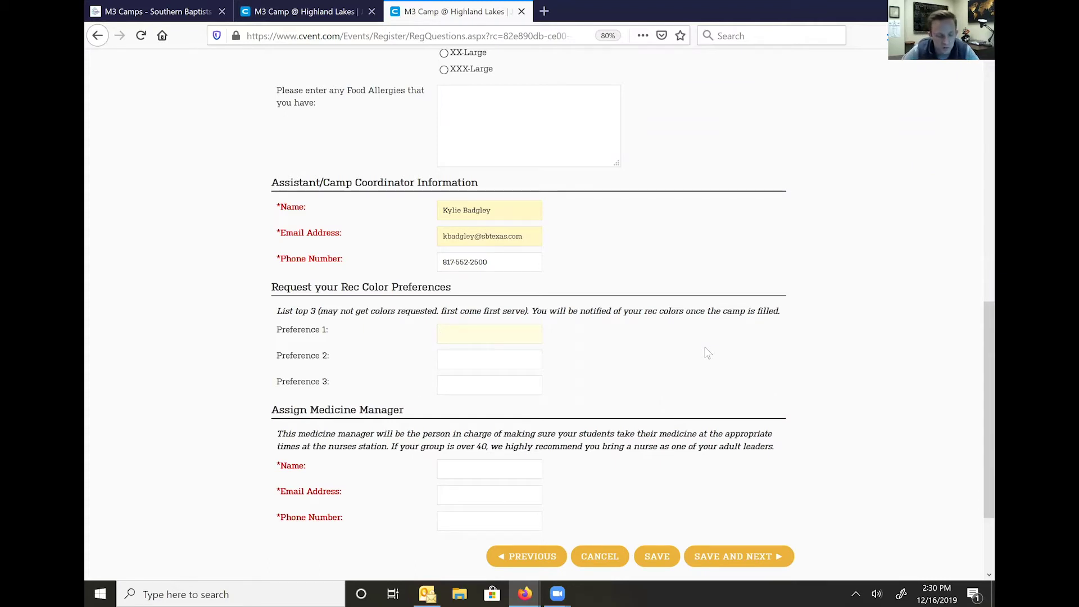
type("red")
key("Tab")
type("blue")
key("Tab")
type("orange")
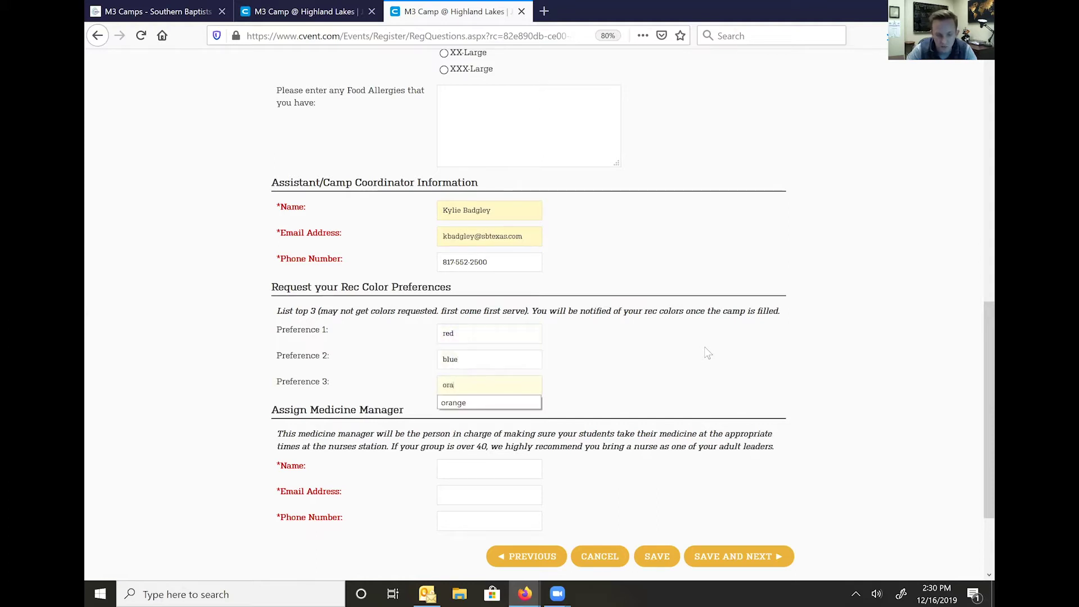
left_click(586, 370)
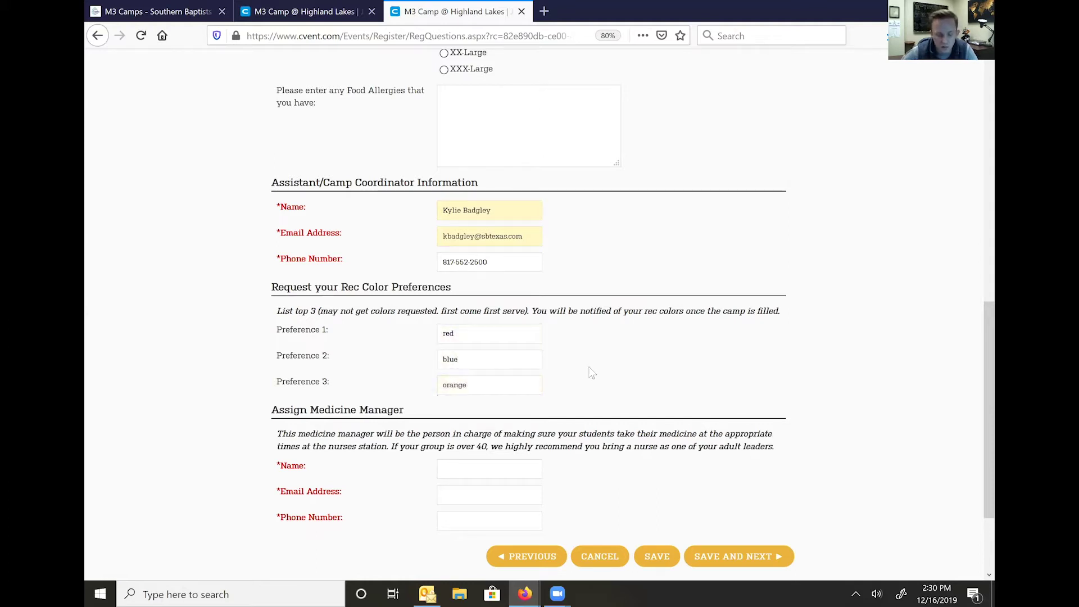
- Autofill the Medicine Manager name, e-mail and phone from the saved contact entry
scroll(591, 373, "down", 2)
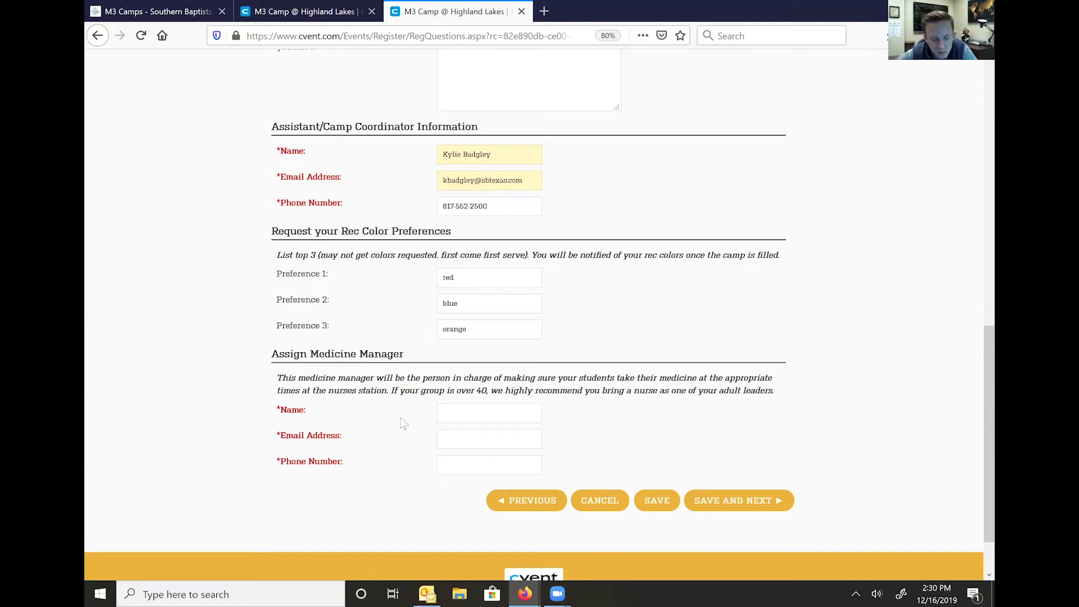
left_click(479, 411)
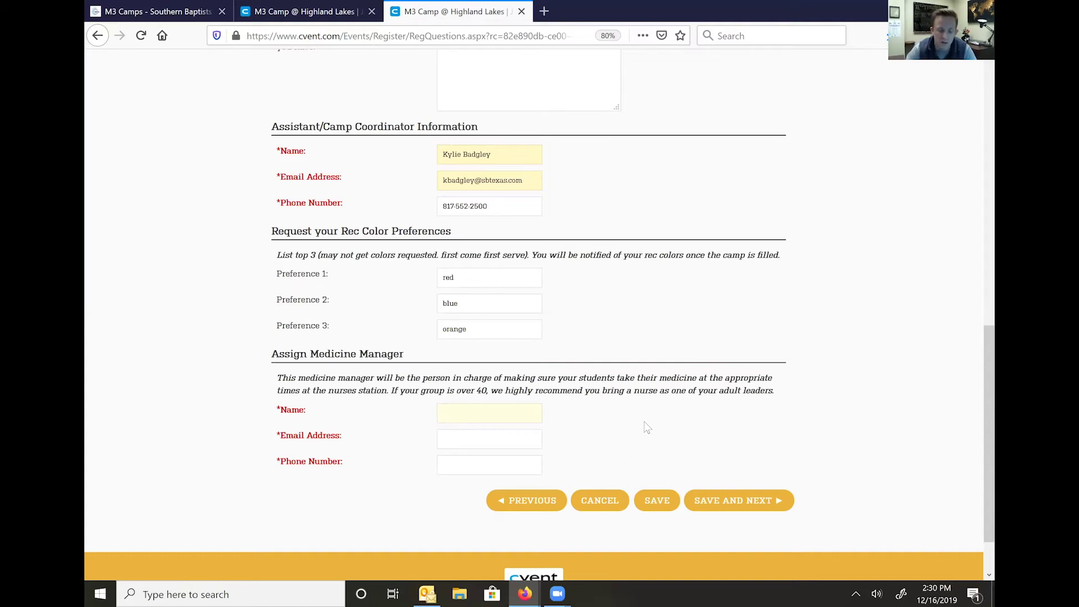
type("Kyl")
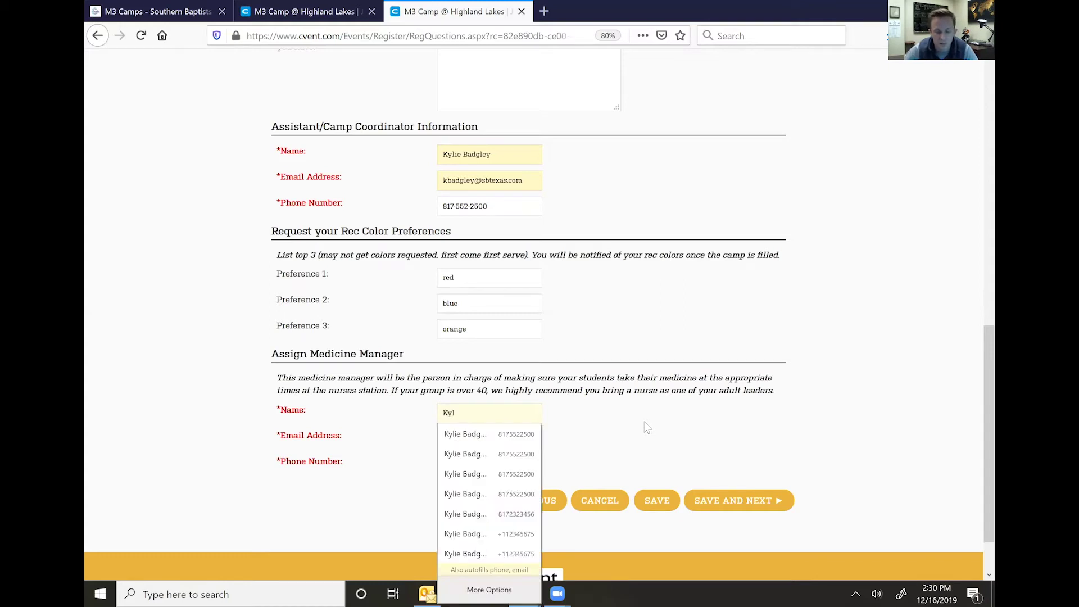
left_click(512, 438)
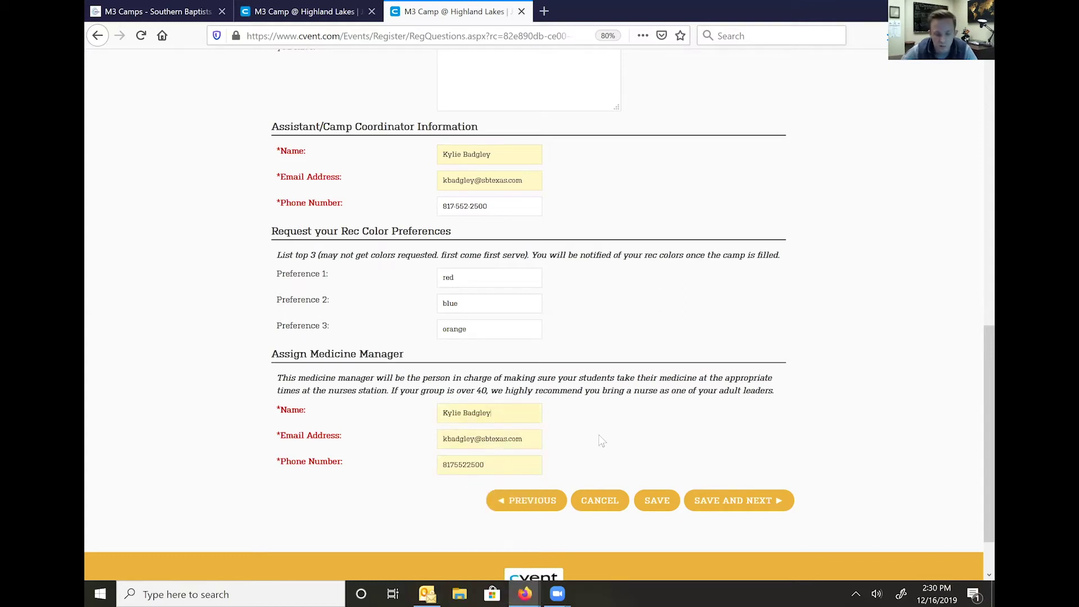
- Save the answers, request 25 camp spots at $260.00 each, and proceed to the summary
left_click(725, 500)
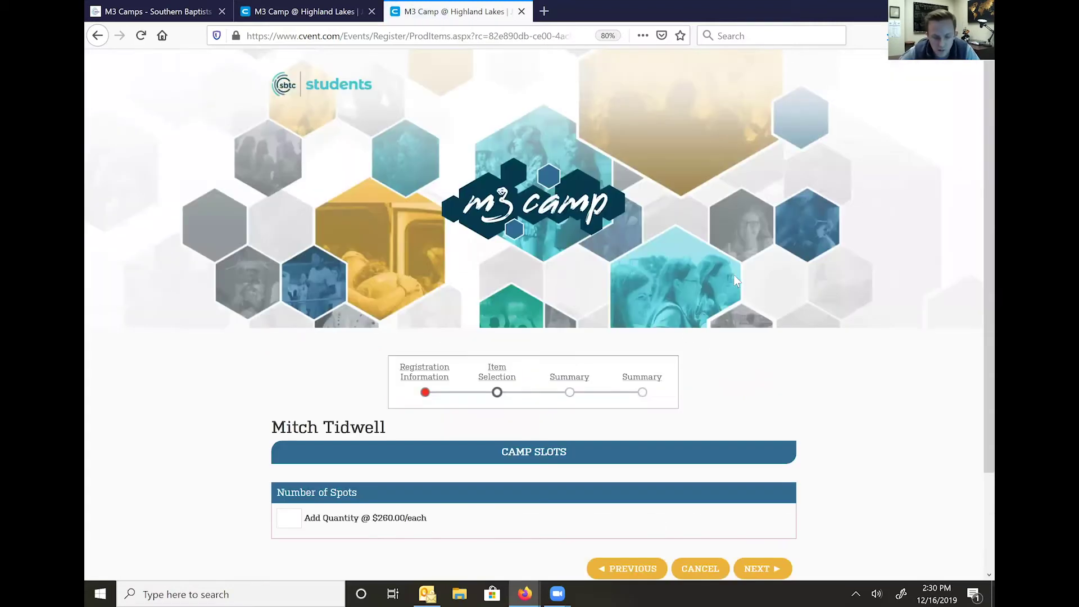
scroll(279, 425, "down", 3)
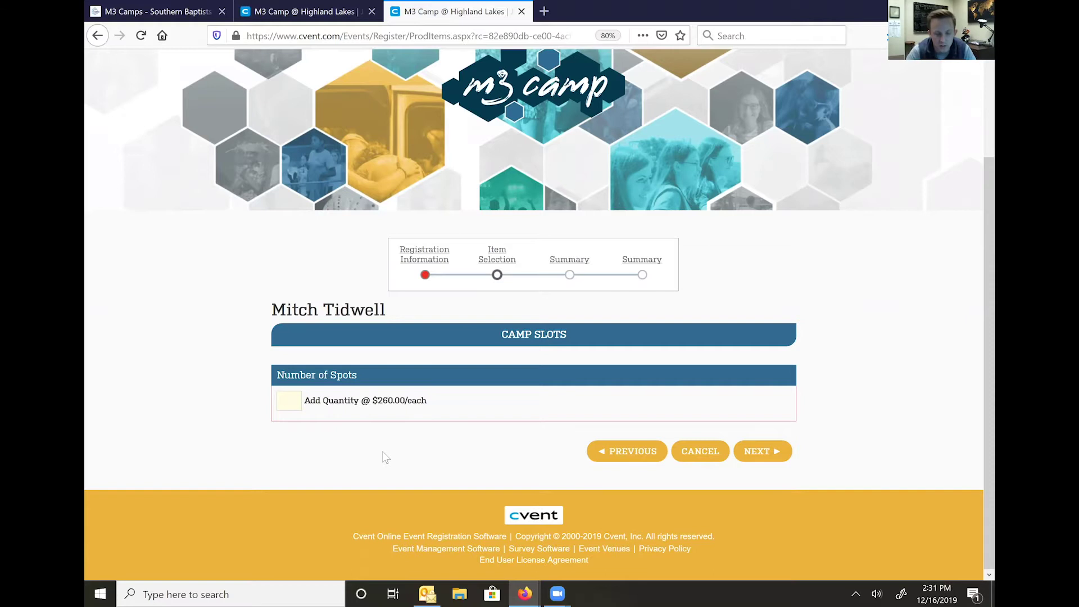
type("25")
scroll(403, 427, "up", 1)
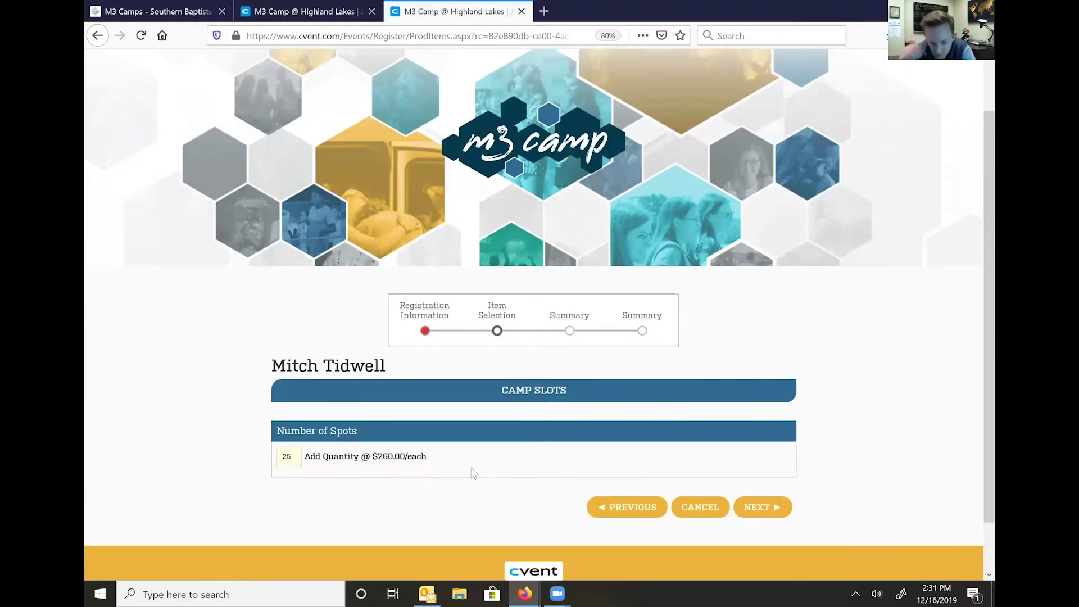
left_click(757, 517)
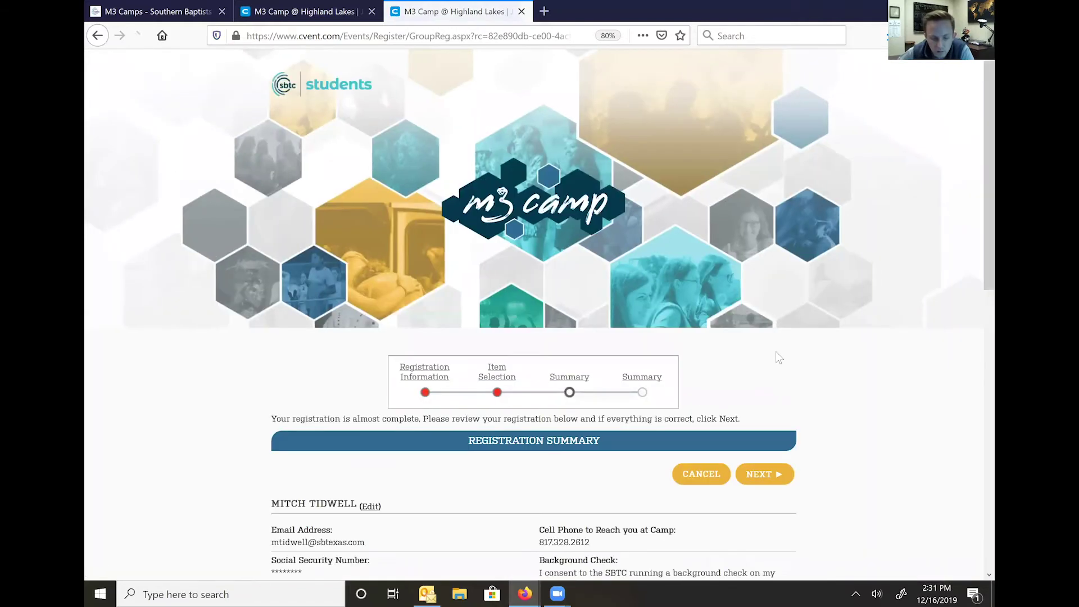
- Review the Registration Summary for the 25 spots and move on to the payment page
scroll(776, 352, "down", 4)
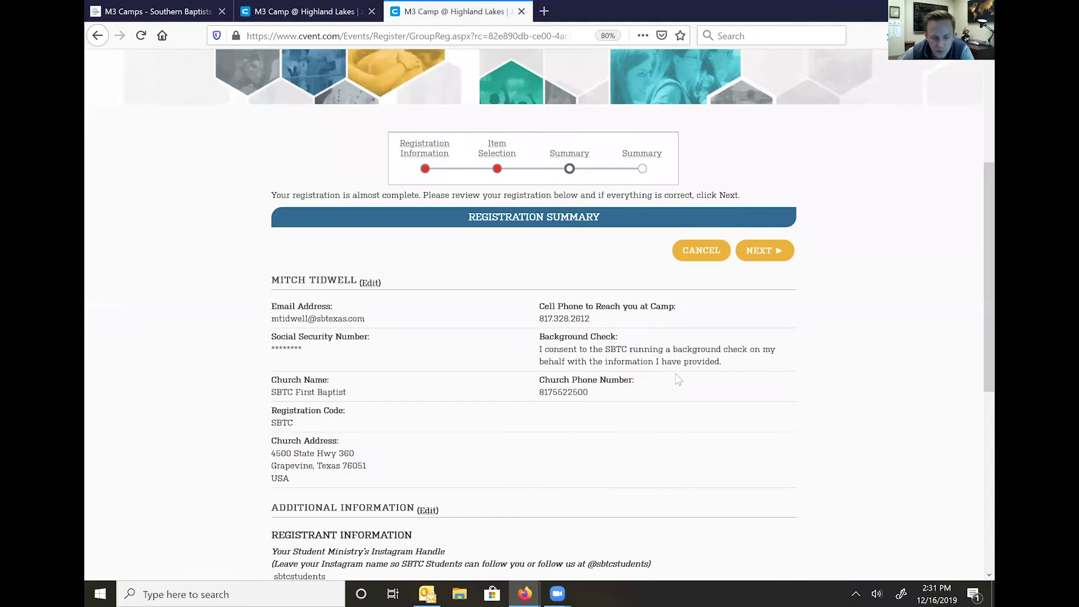
scroll(680, 371, "down", 1)
scroll(629, 382, "down", 6)
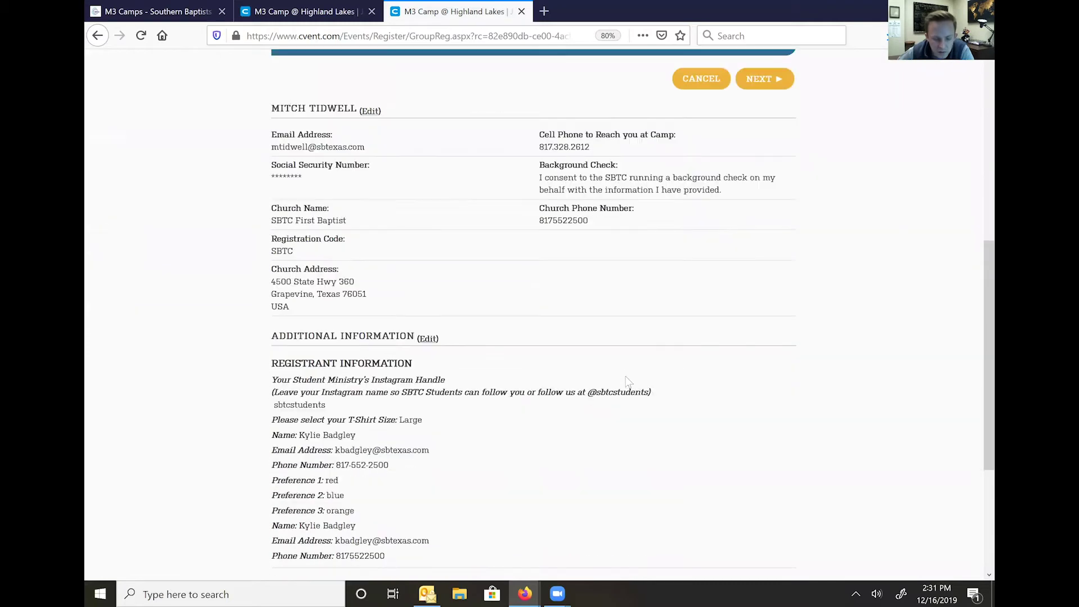
scroll(554, 393, "up", 4)
scroll(595, 399, "down", 4)
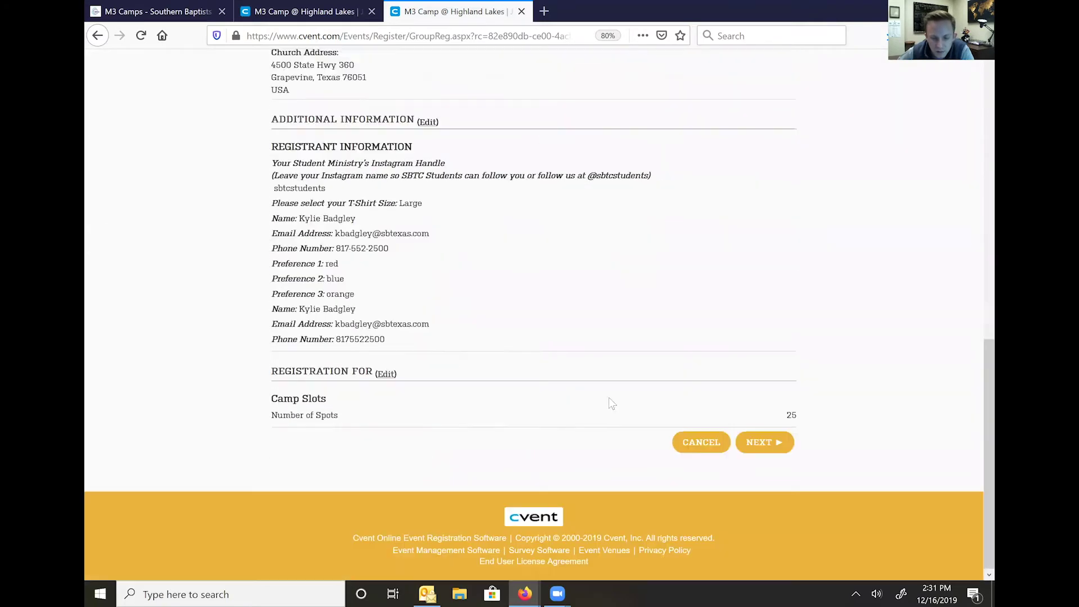
left_click(778, 444)
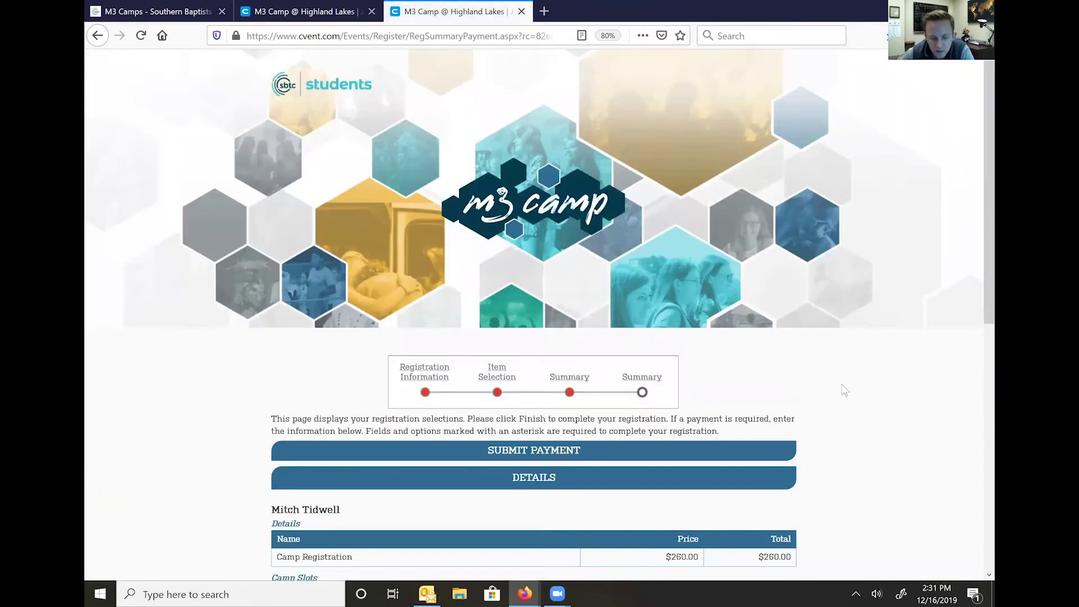
- Review the $6,760.00 order total, close the mail pop-up, and select payment by check
scroll(841, 378, "down", 3)
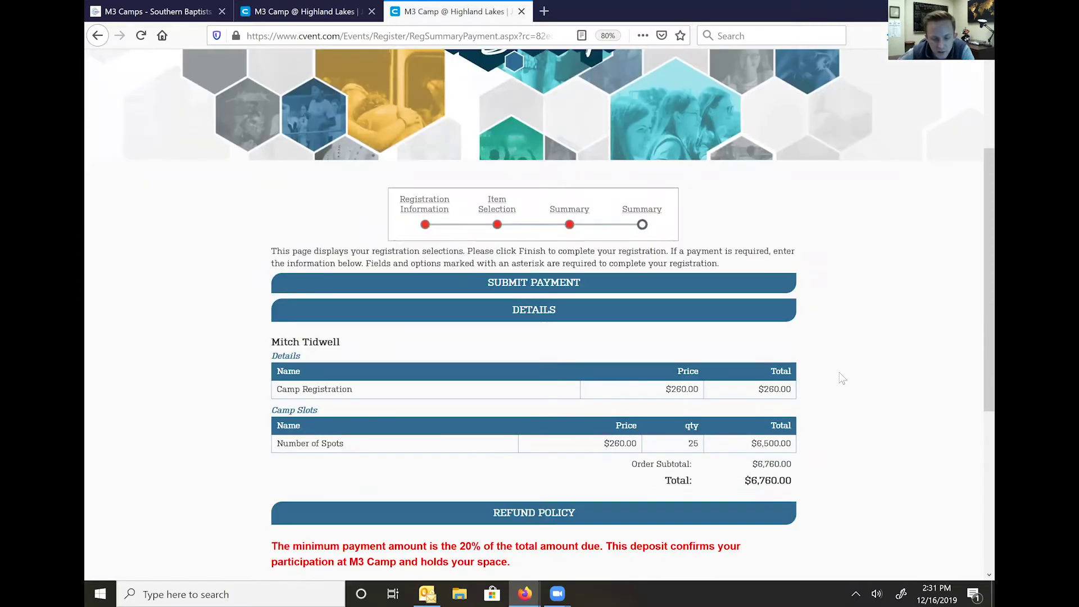
scroll(831, 393, "down", 2)
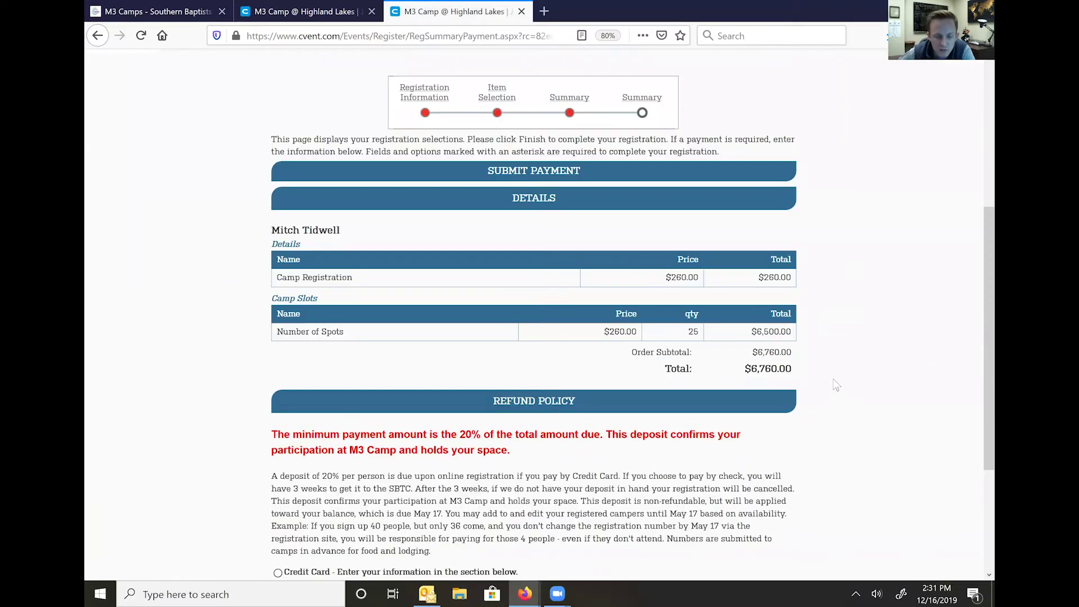
scroll(834, 378, "down", 2)
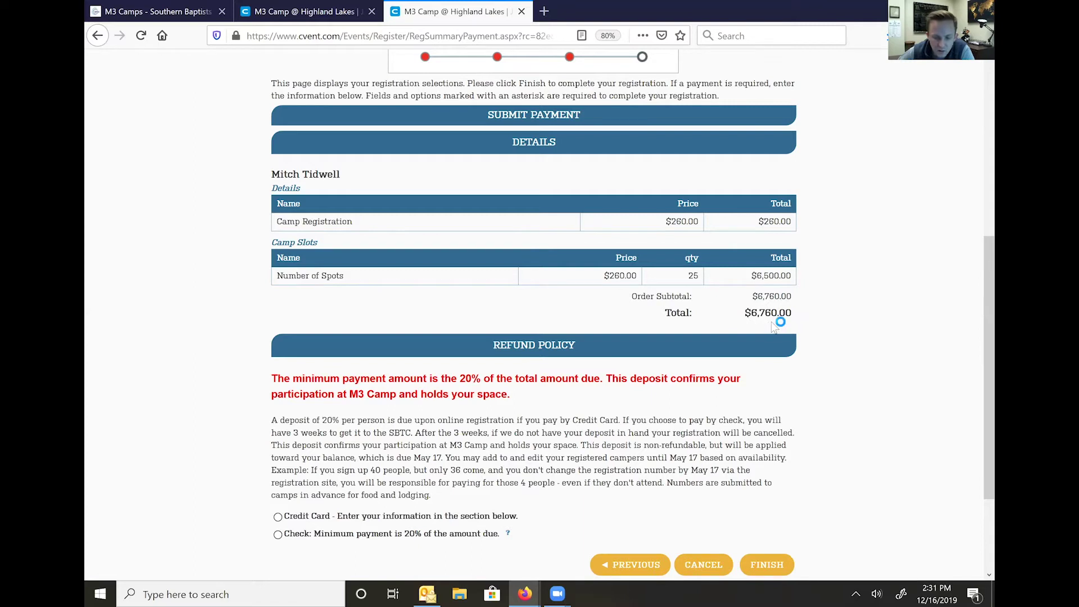
scroll(776, 329, "down", 1)
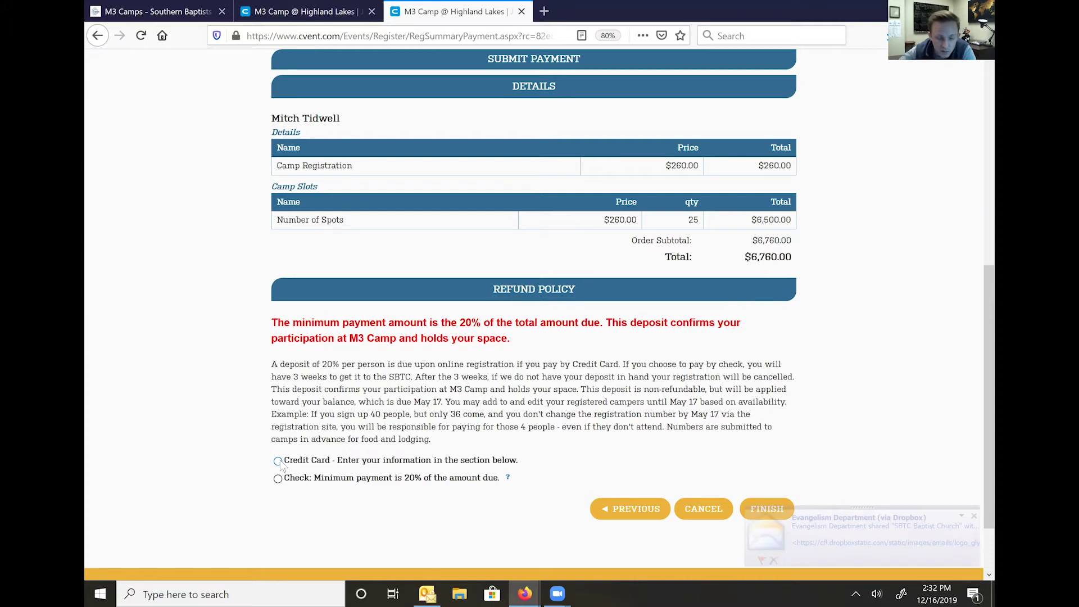
left_click(973, 516)
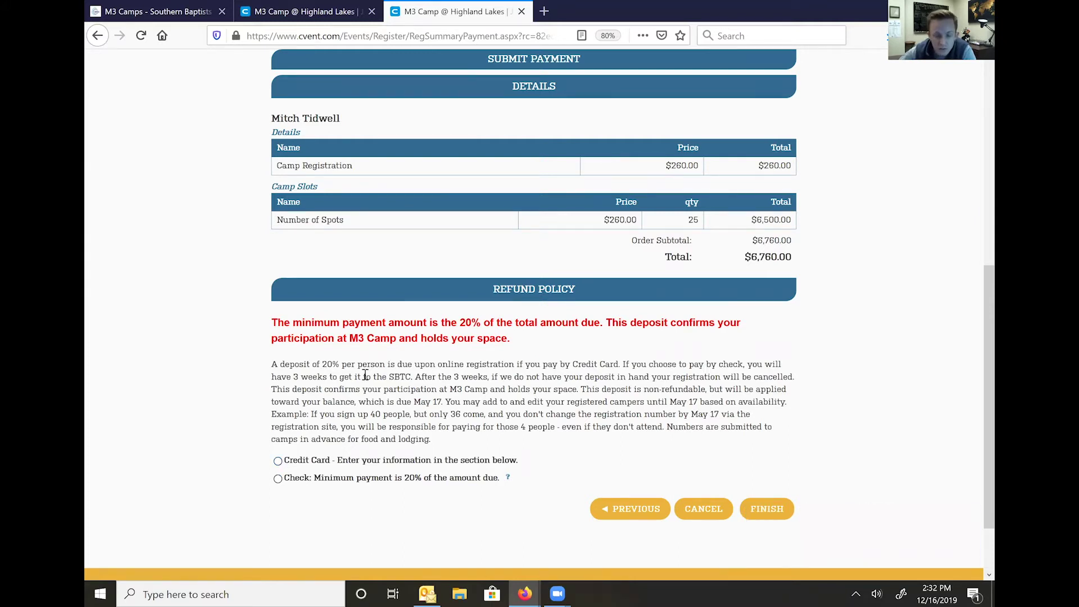
left_click(278, 479)
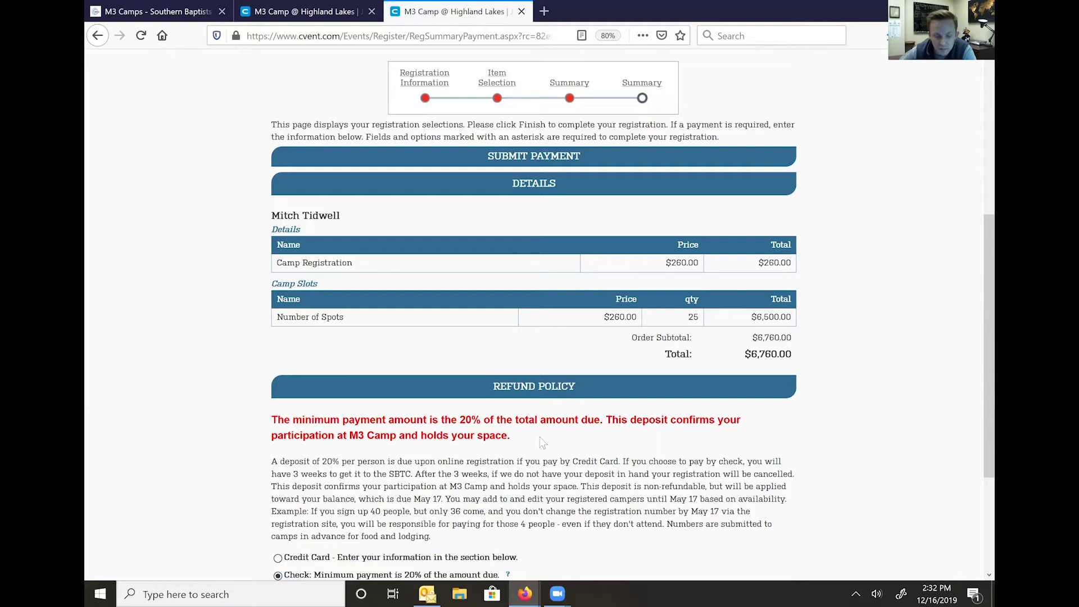
- Confirm Check payment with the $1,352.00 minimum and finish the registration
scroll(525, 461, "down", 3)
mouse_move(507, 406)
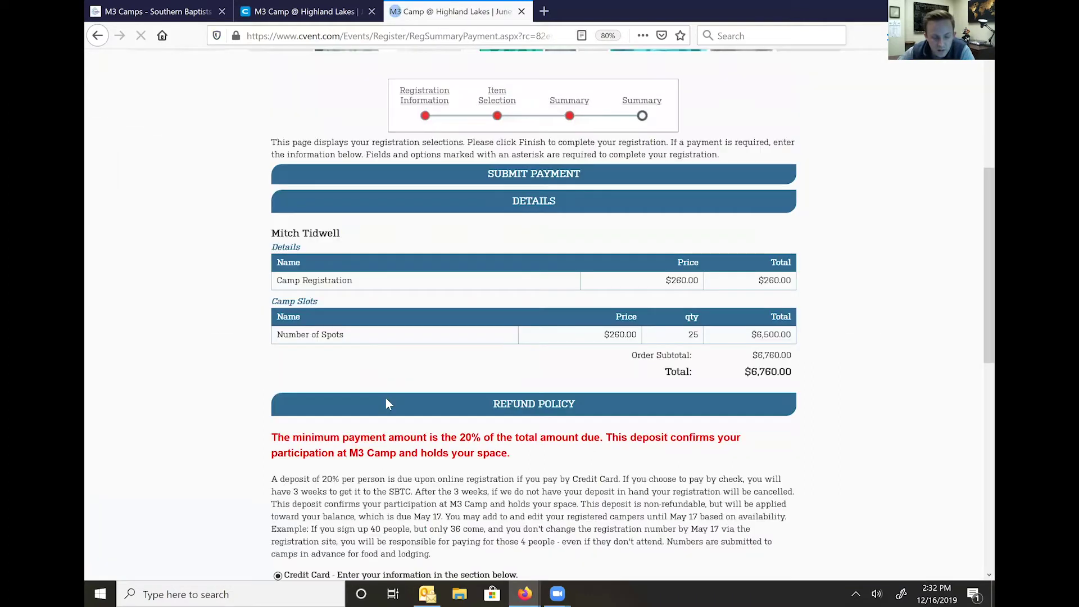
scroll(386, 402, "down", 3)
left_click_drag(453, 468, 276, 468)
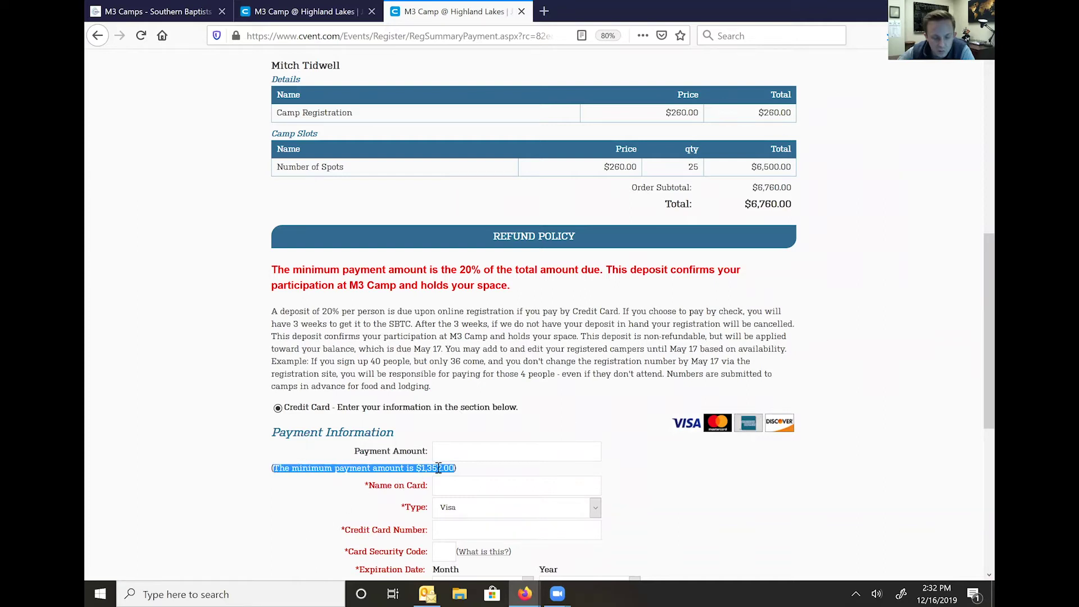
left_click(419, 372)
scroll(316, 403, "down", 5)
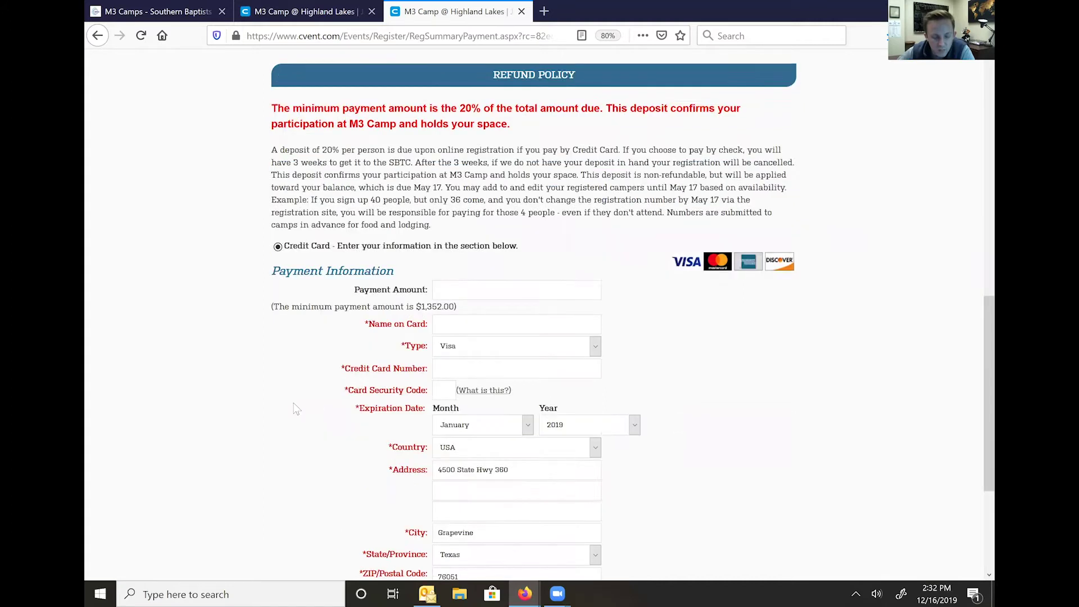
left_click(277, 399)
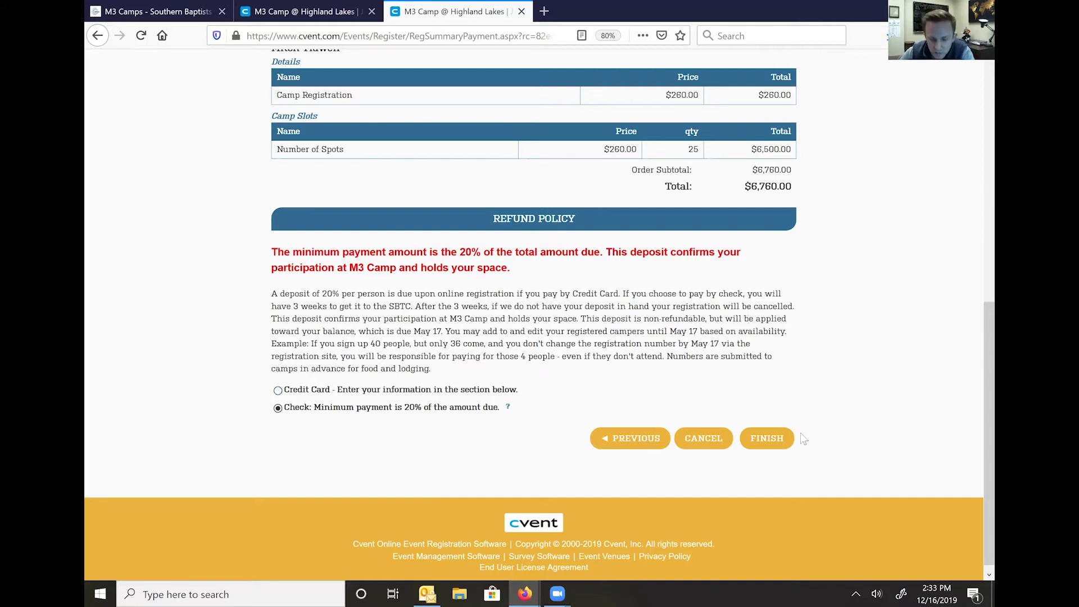
left_click(778, 444)
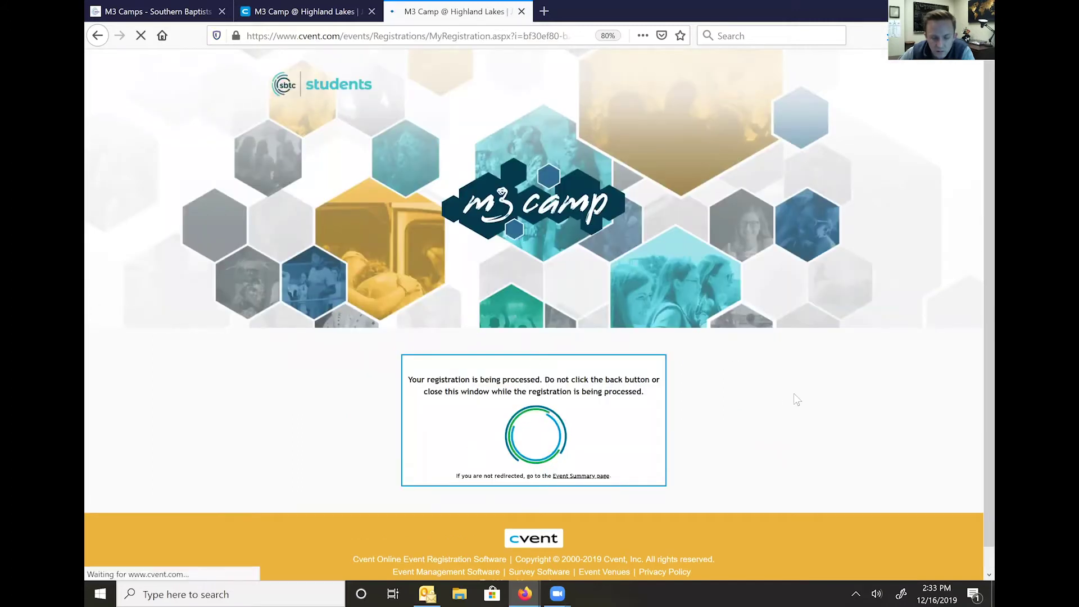
- Scroll down the confirmation page to review the next steps and General Options registration details
scroll(793, 388, "down", 3)
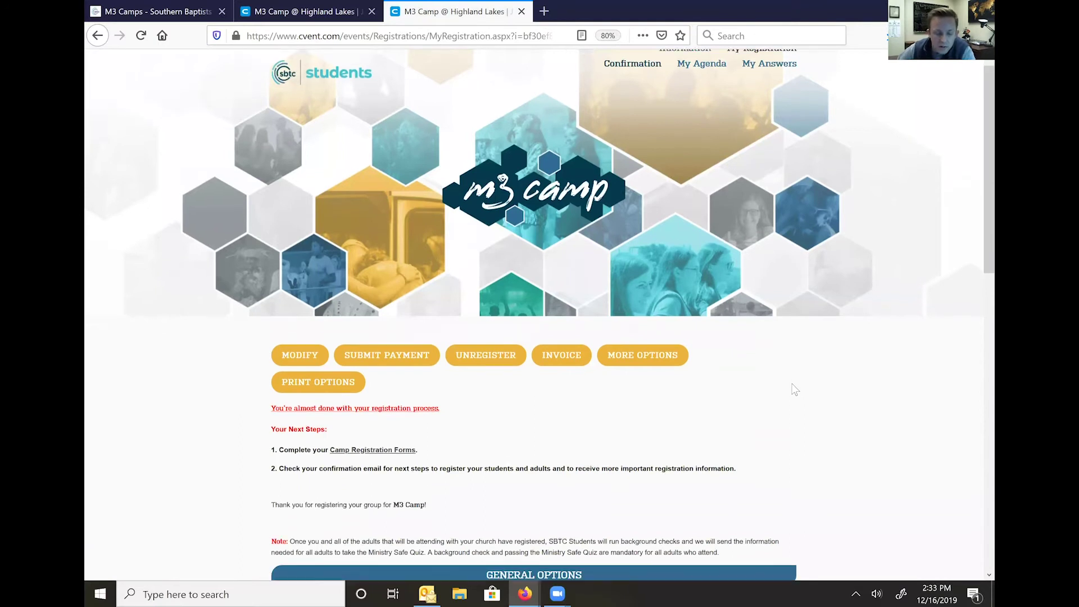
scroll(786, 374, "down", 1)
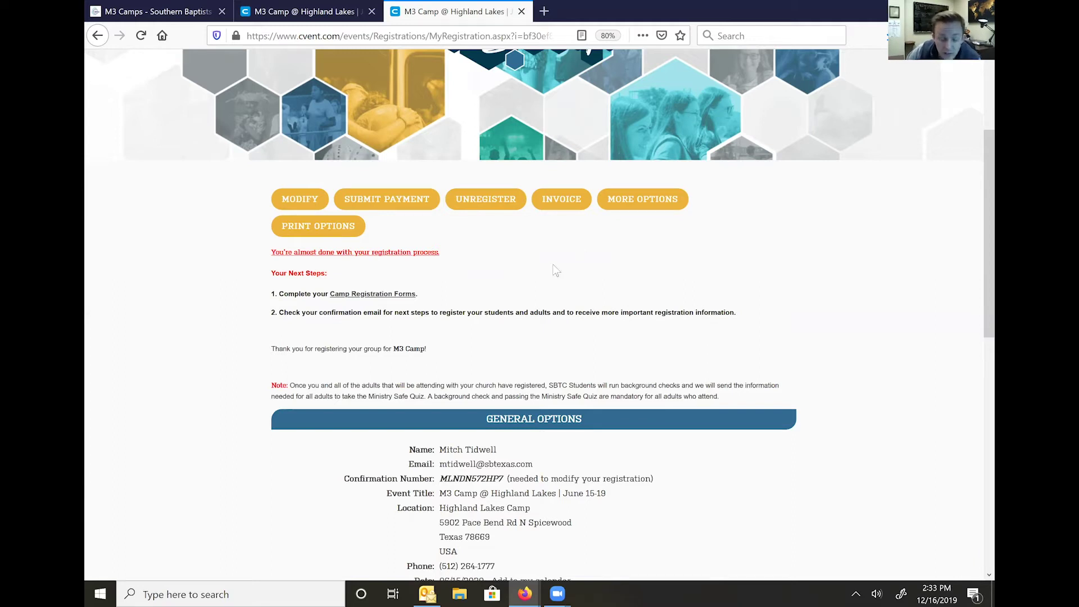
- Print the $6,760.00 invoice to PDF and open it in Adobe Acrobat Reader DC
left_click(552, 203)
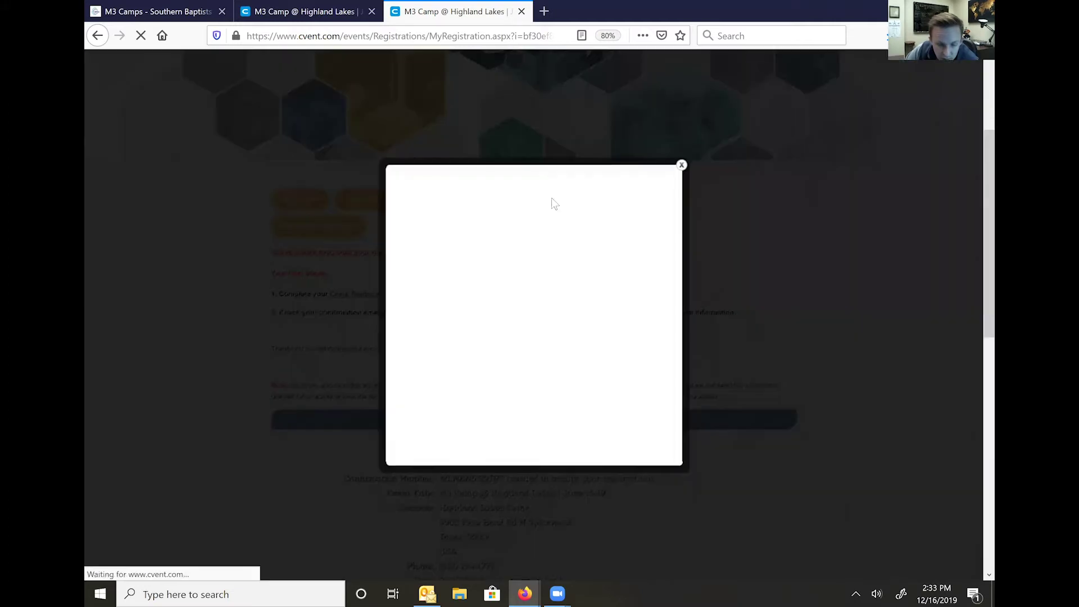
left_click(401, 263)
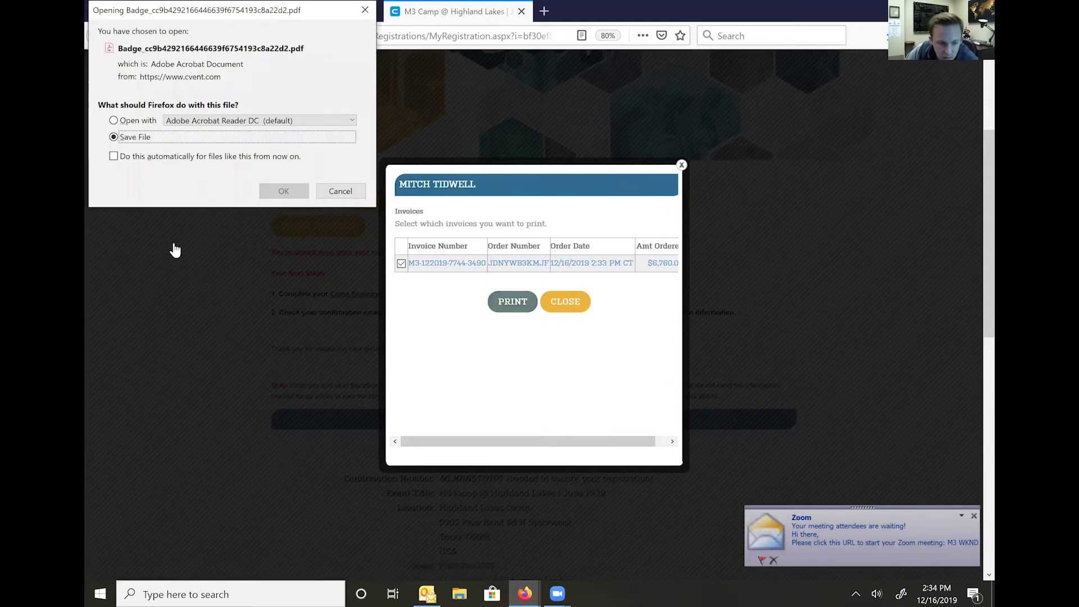
left_click(119, 120)
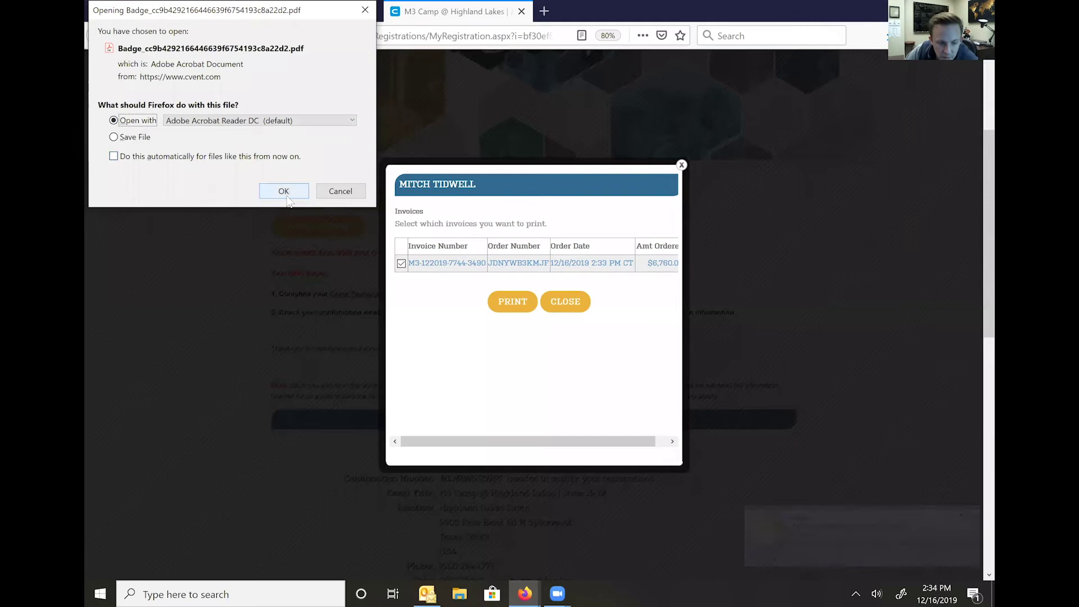
left_click(284, 192)
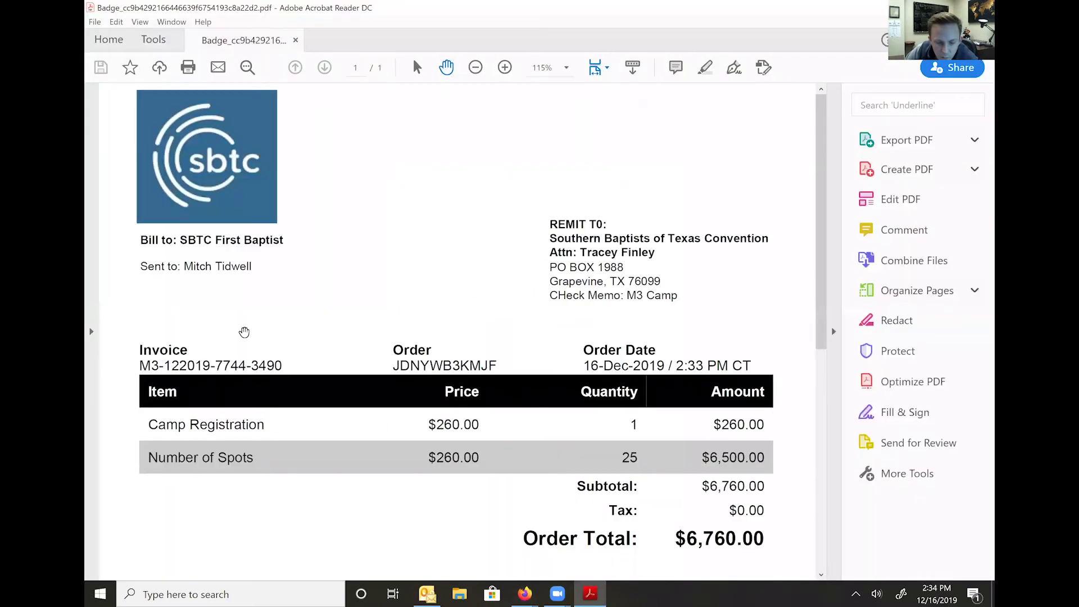
- Scroll through the $6,760.00 invoice PDF in Acrobat Reader
scroll(600, 276, "down", 2)
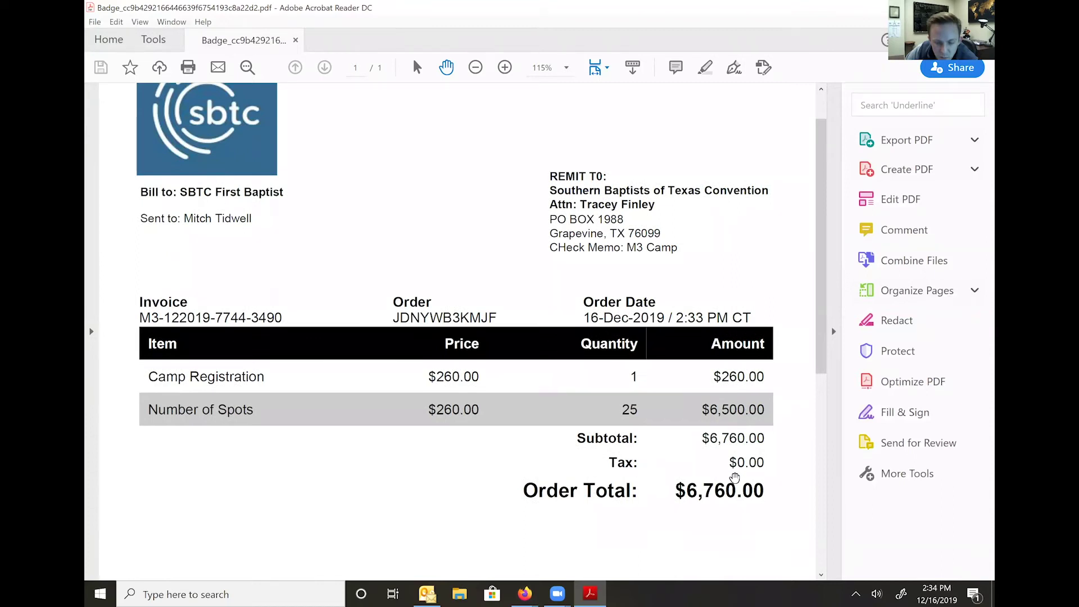
scroll(677, 444, "down", 3)
scroll(682, 436, "down", 3)
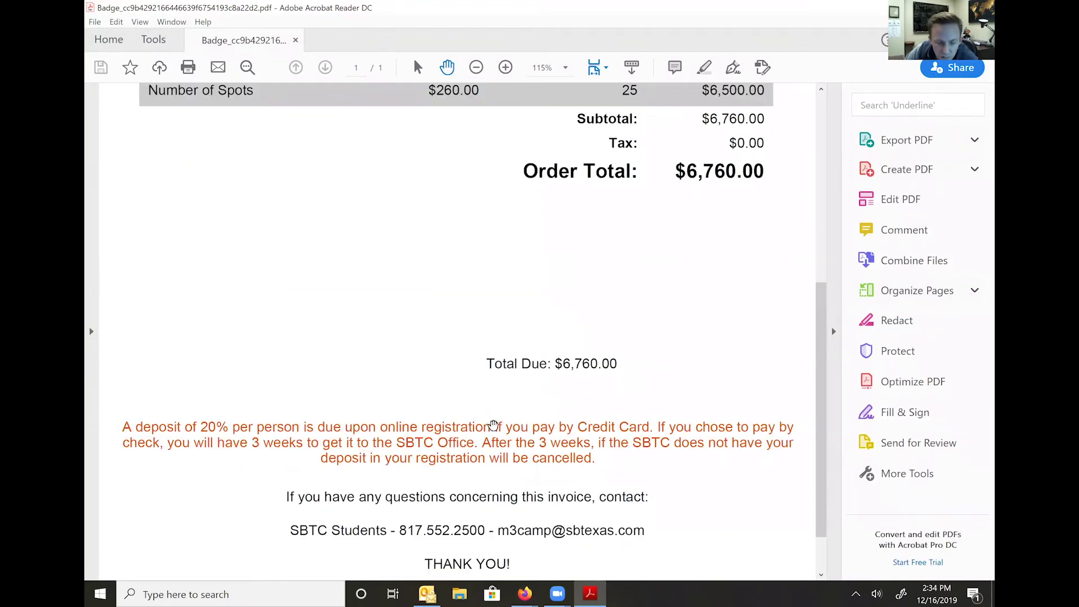
scroll(509, 423, "up", 7)
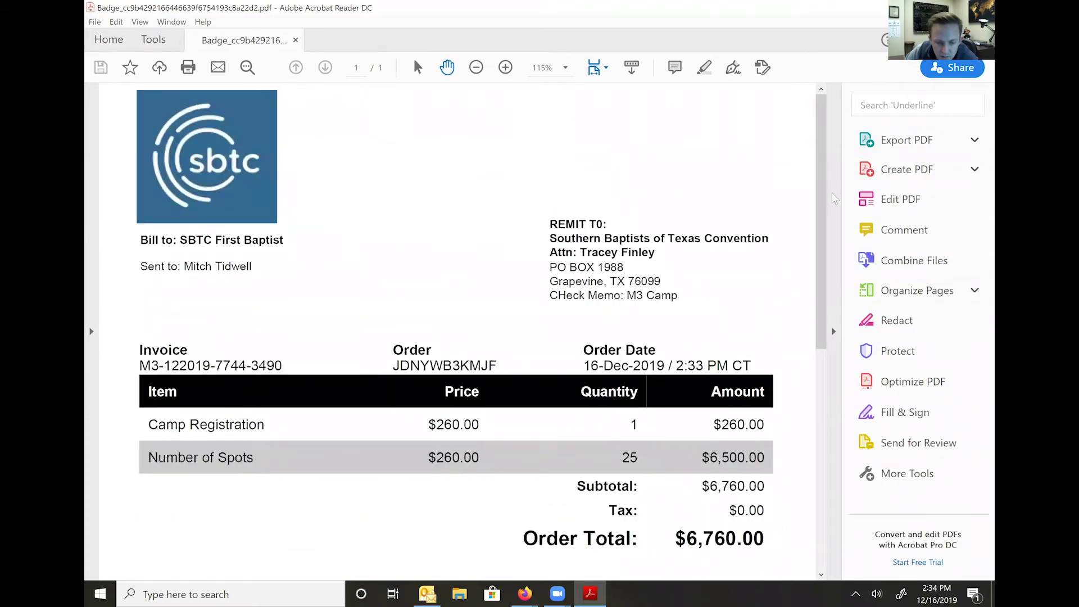
- Close the invoice PDF and the Cvent invoice window, returning to the Outlook inbox
key("alt+F4")
left_click(681, 165)
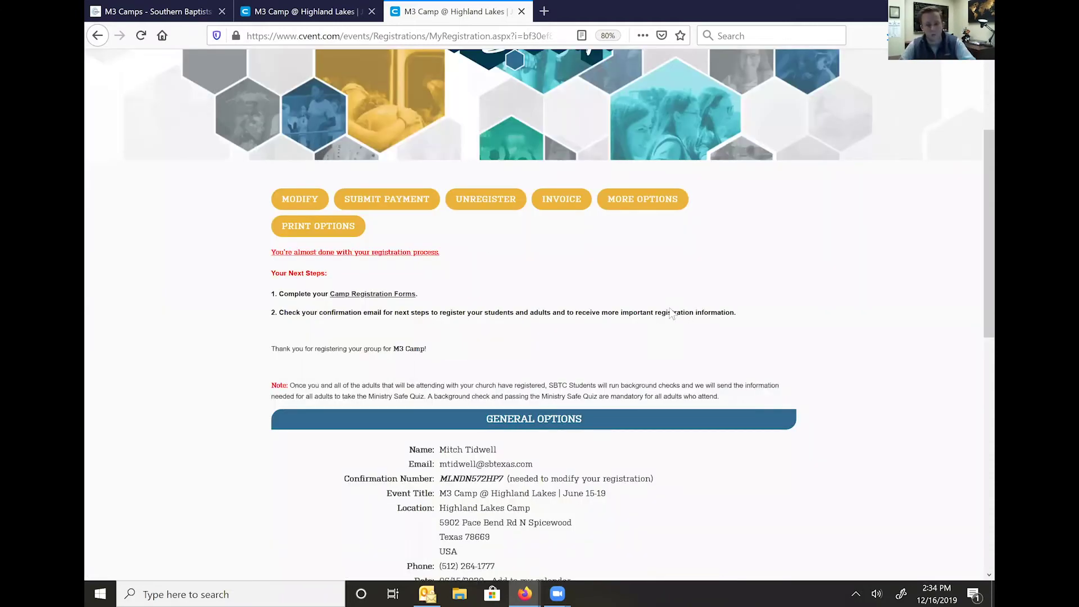
left_click(427, 593)
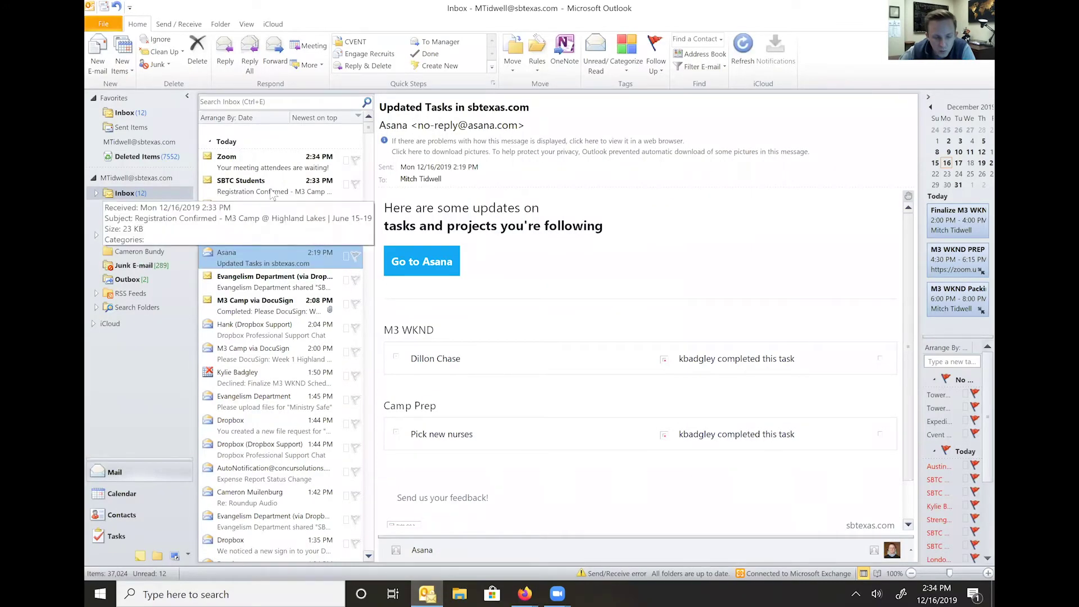
- Open the SBTC Students 'Registration Confirmed' e-mail and follow its Camp Registration Forms link
left_click(271, 194)
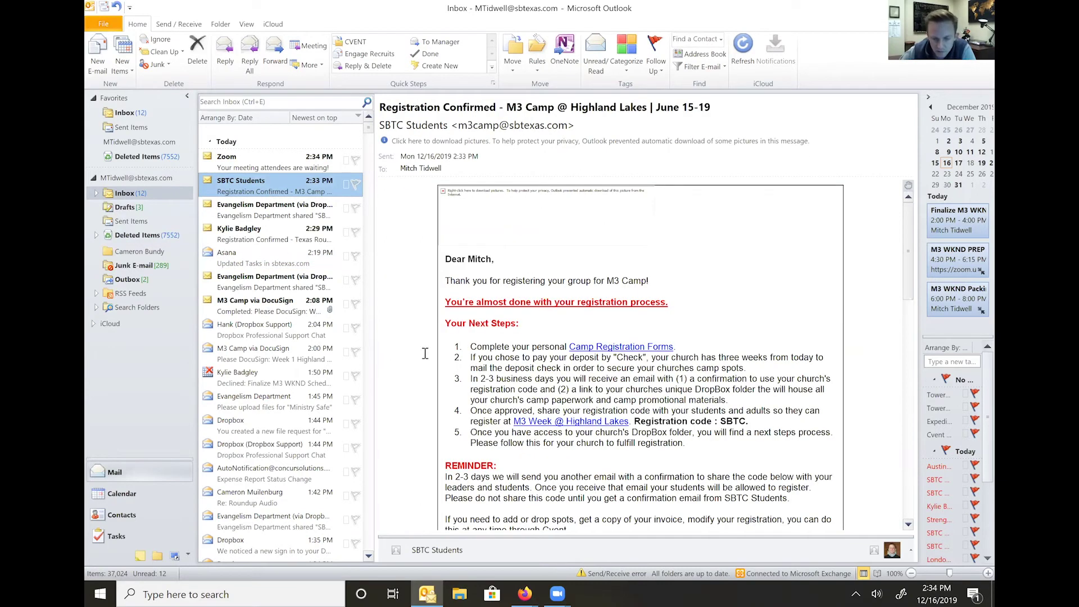
scroll(559, 304, "down", 1)
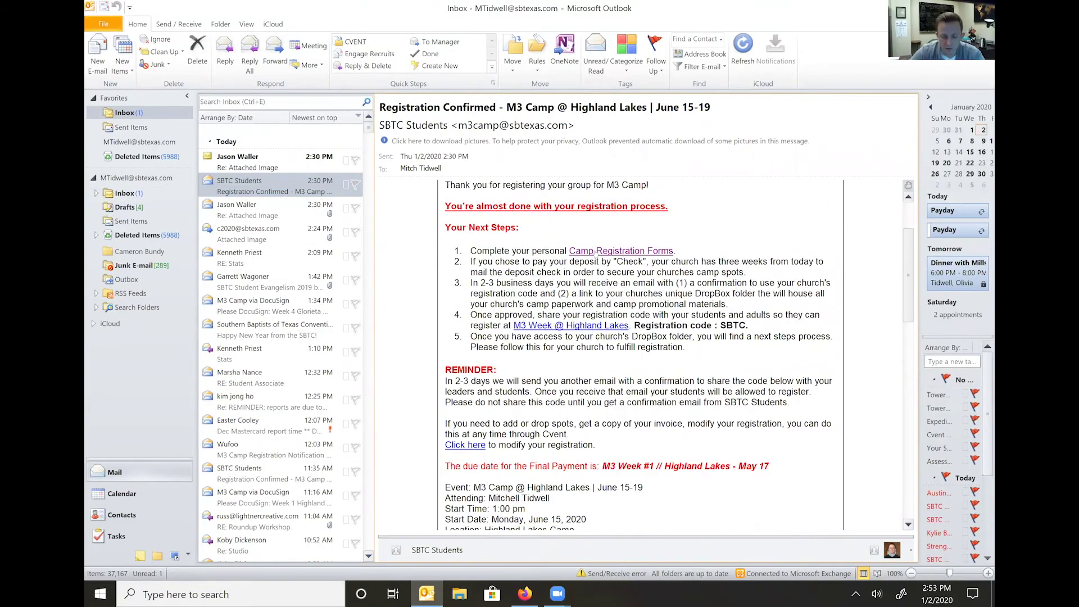
left_click(595, 251)
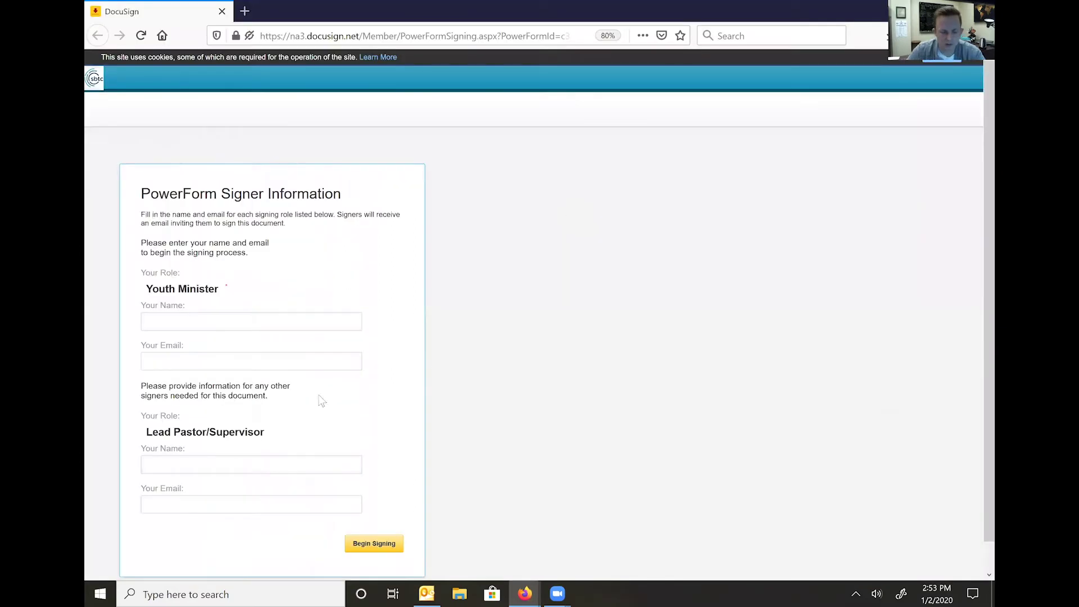
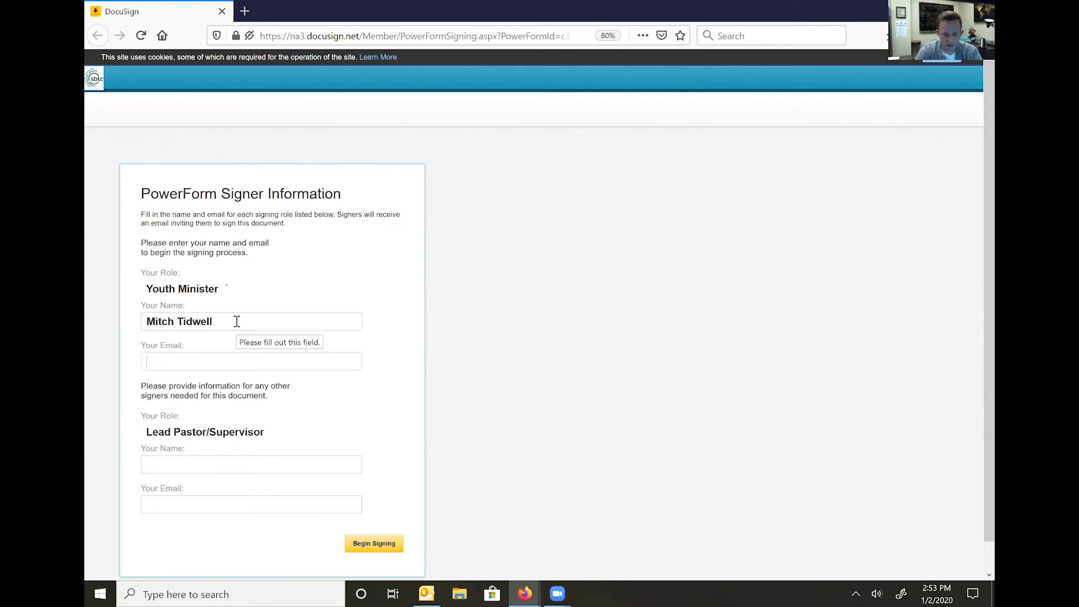
- Enter the Youth Minister's name and accept the suggested e-mail address
key("Tab")
type("mtidwe")
key("Down")
key("Return")
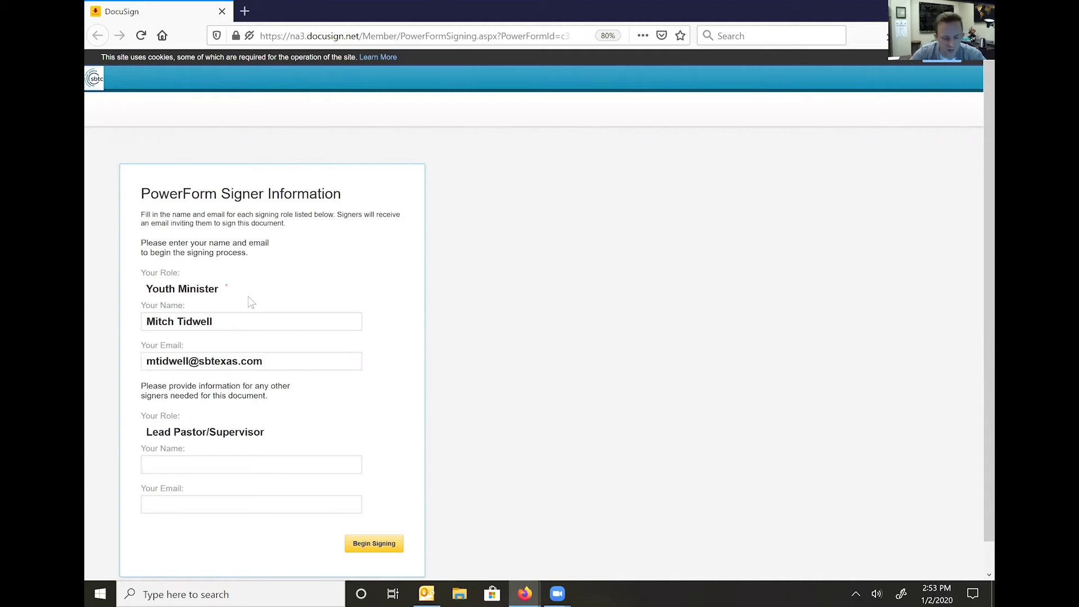
- Fill in the Lead Pastor/Supervisor's name and e-mail from suggestions, then begin signing
scroll(217, 436, "down", 1)
left_click(217, 436)
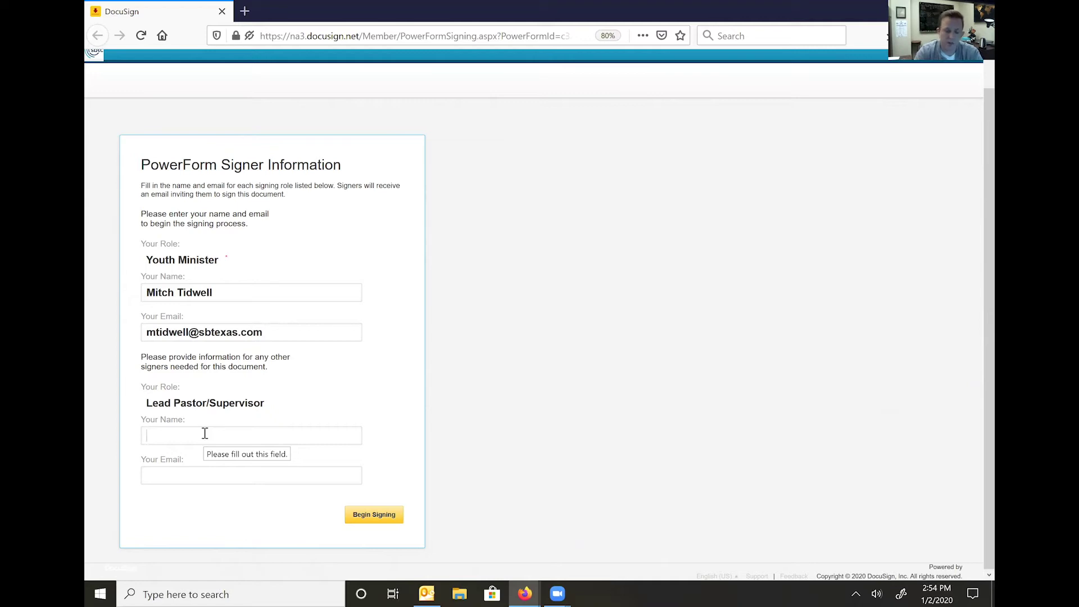
type("k")
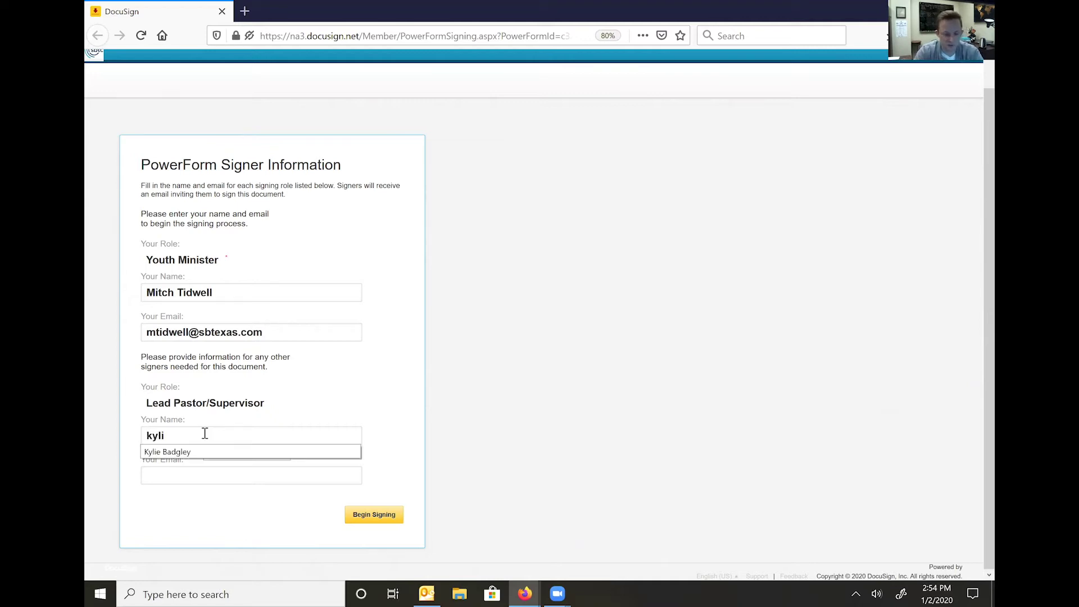
type("yli")
key("Down")
key("Return")
type("ky")
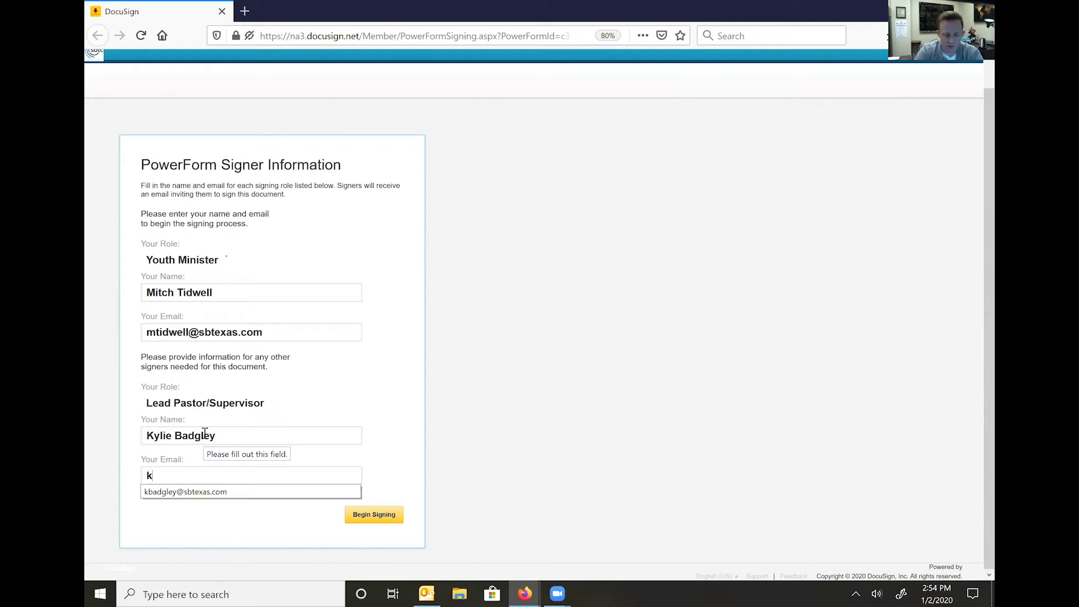
key("BackSpace")
type("b")
key("Down")
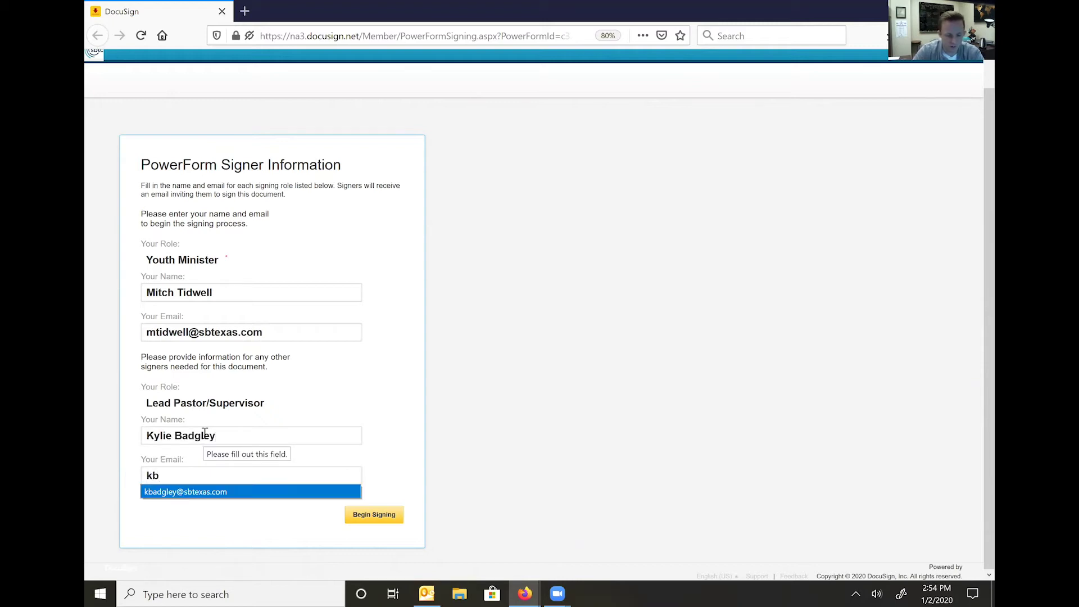
key("Return")
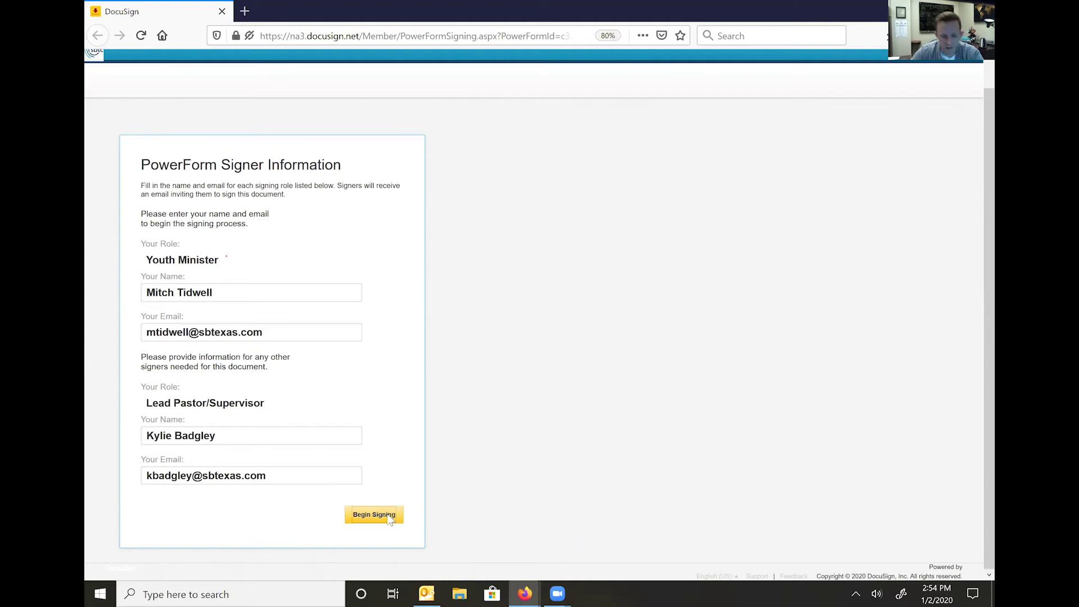
left_click(374, 515)
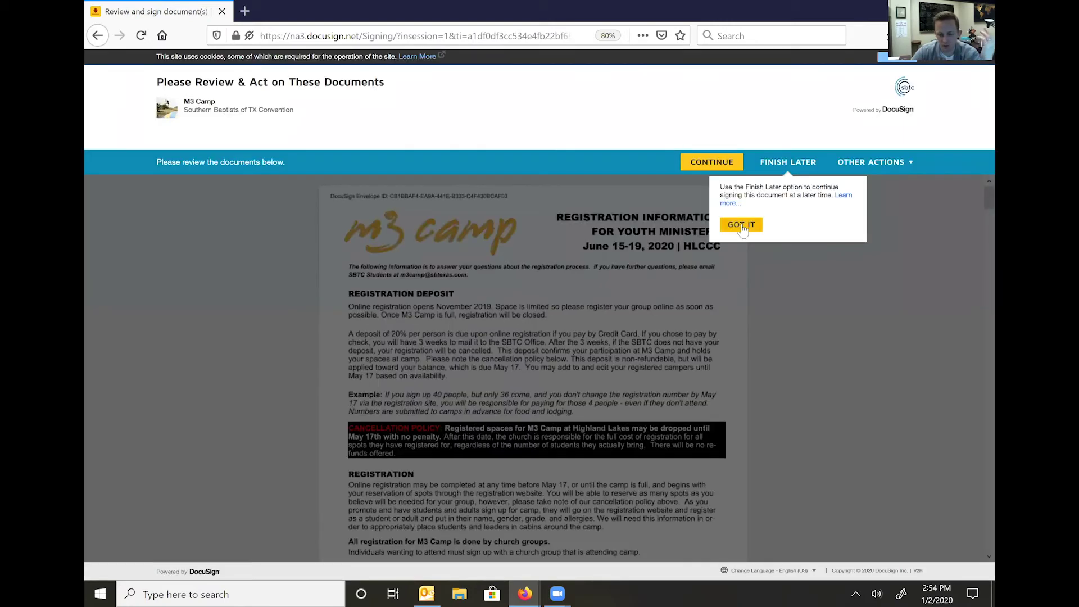
- Dismiss the tip and fill the indemnity agreement's date field with placeholder text
left_click(704, 167)
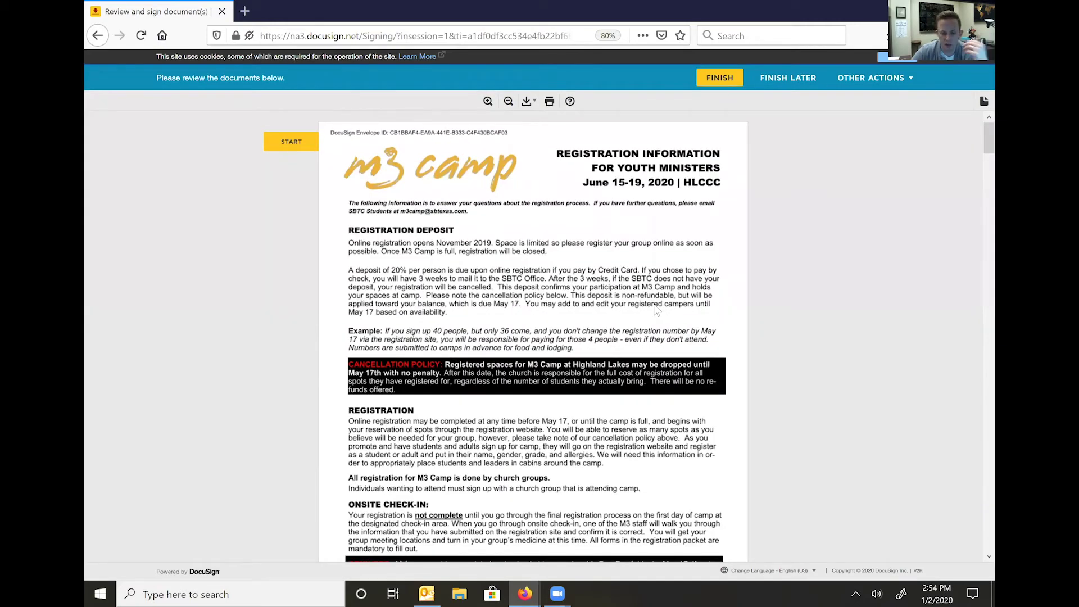
scroll(656, 309, "down", 15)
scroll(653, 311, "down", 15)
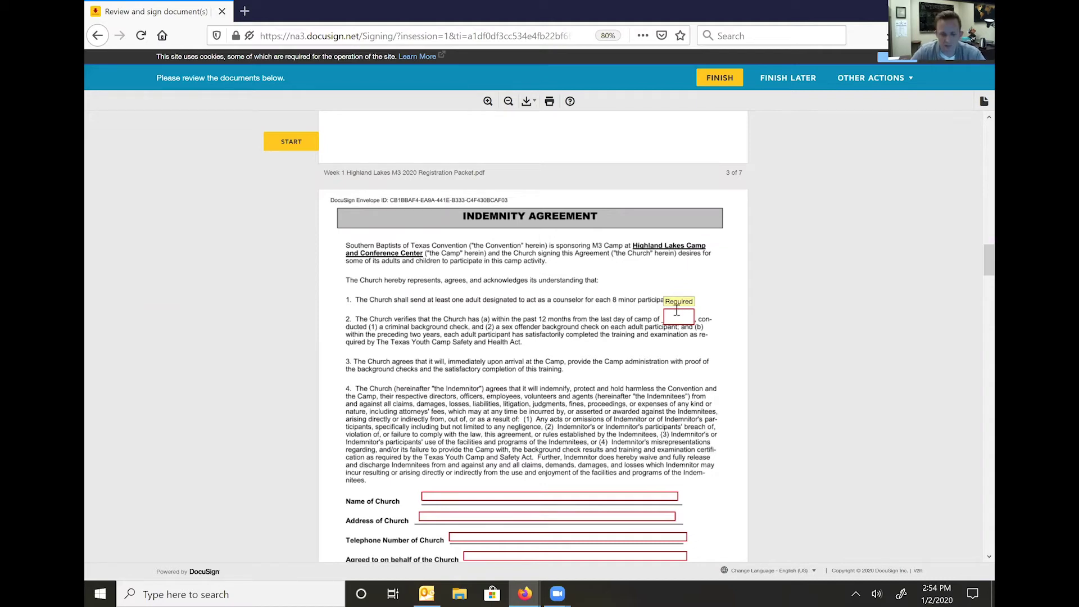
left_click(678, 316)
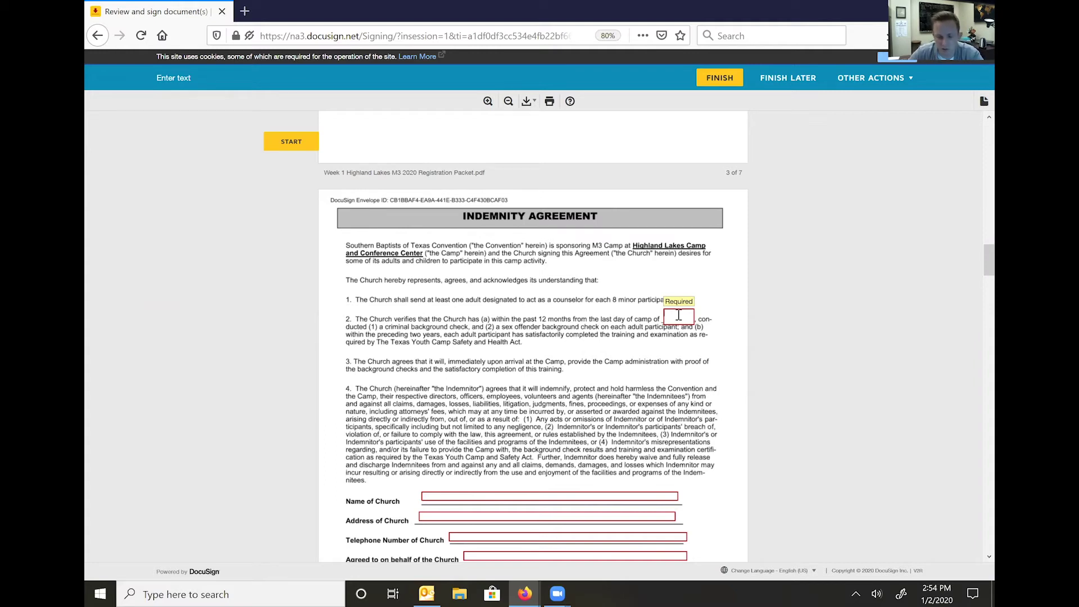
type("dfgsdfg")
scroll(590, 383, "down", 3)
type("sdfgsdfg")
key("Tab")
- Fill the church address, telephone and remaining fields with placeholder text, then sign the agreement page
type("dsfgsdfg")
key("Tab")
type("sdfgsdfg")
key("Tab")
type("dsfgsdfg")
key("Tab")
left_click(378, 512)
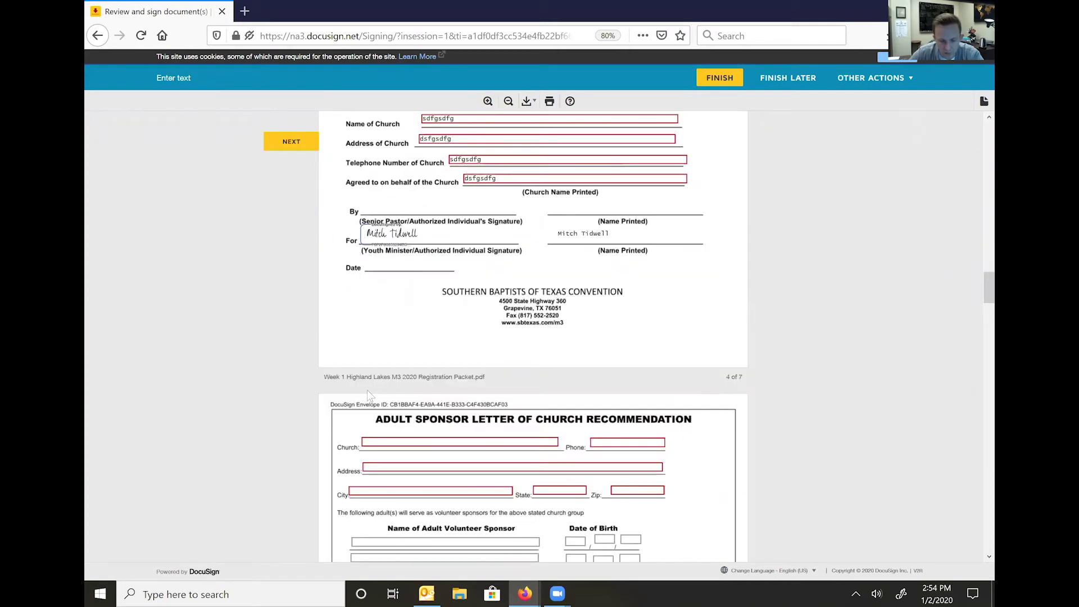
- Fill the Adult Sponsor letter's Church, Phone, Address, City and State fields with placeholder text
scroll(388, 315, "down", 2)
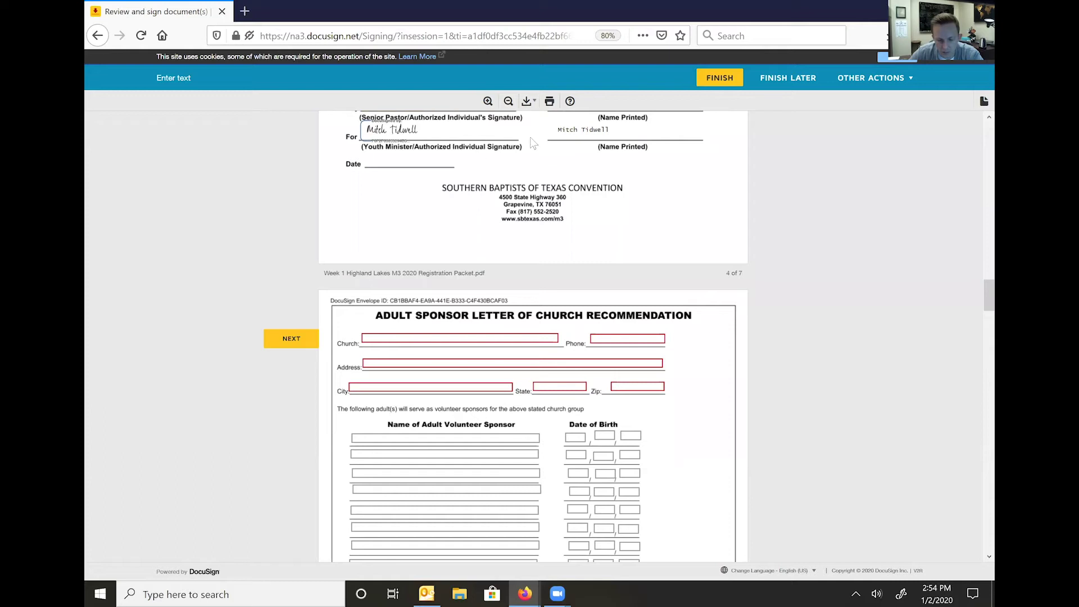
left_click(392, 341)
type("sdfgsdfg")
left_click(624, 337)
type("sdfgsdfg")
left_click(458, 362)
type("sdfgsdfgsdfgsdfg")
left_click(556, 387)
type("sdfgsdfg")
left_click(646, 387)
type("sdfgsdfg")
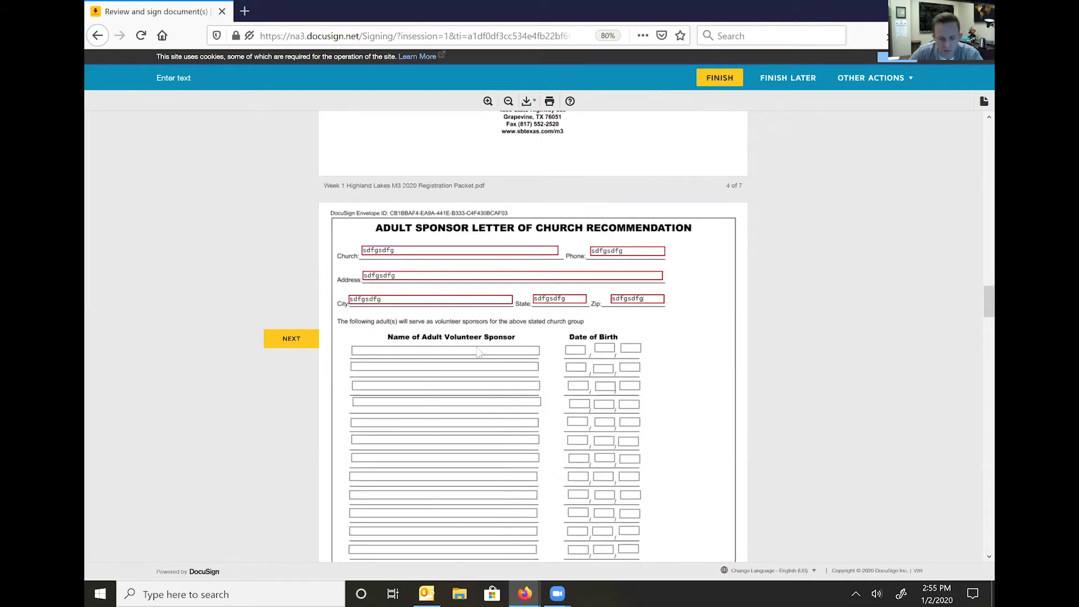
scroll(458, 396, "down", 2)
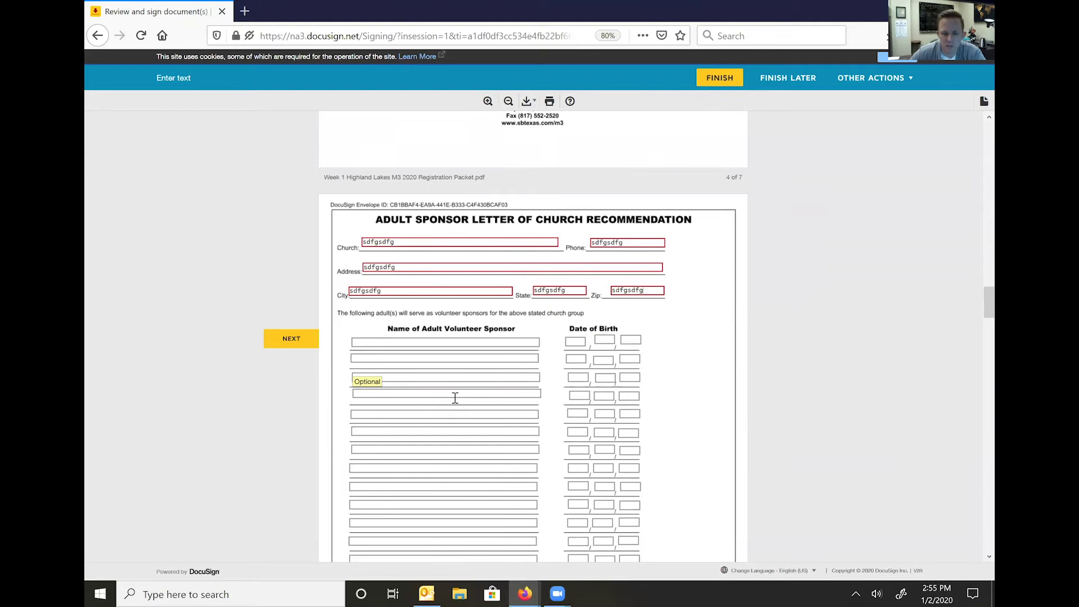
scroll(450, 388, "down", 2)
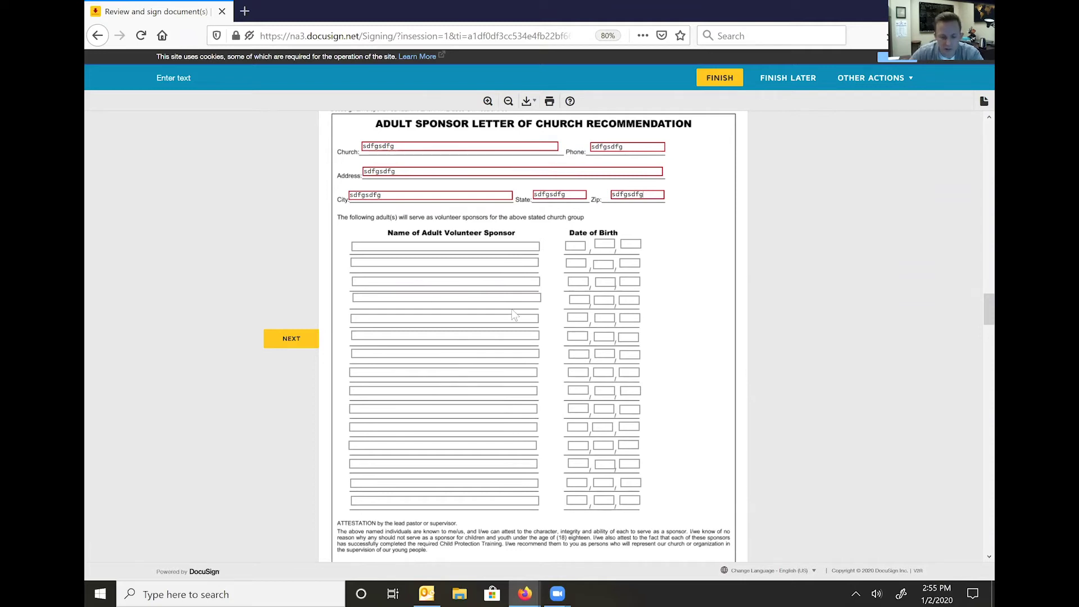
scroll(513, 315, "down", 5)
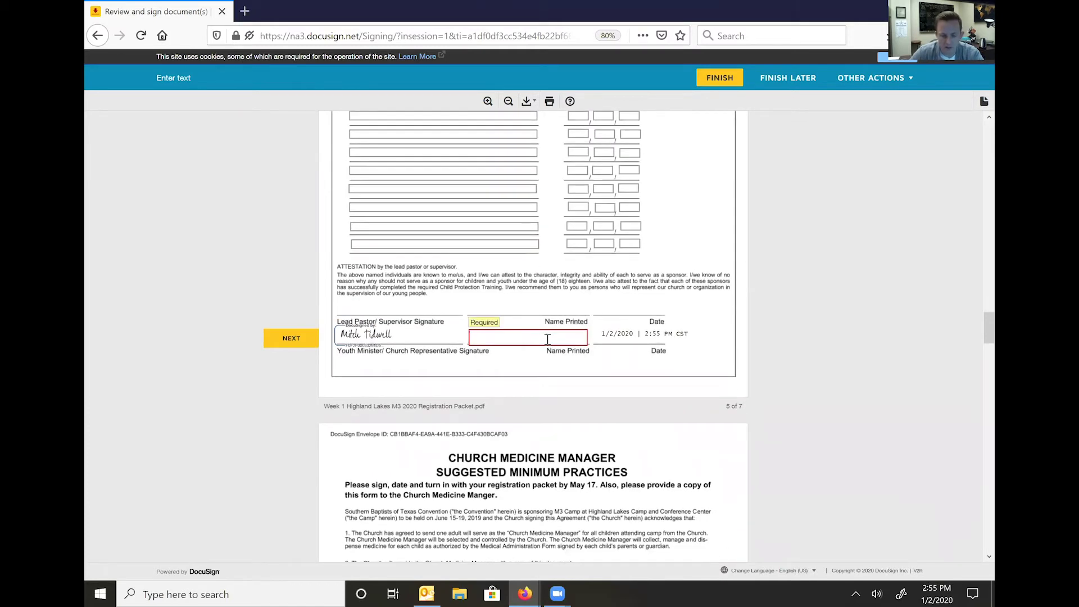
- Enter the youth minister's name, fill the medicine manager Date and Church fields, and sign it
key("Tab")
left_click(408, 311)
type("sdfgdf")
left_click(553, 312)
type("sdfgsdf")
left_click(458, 360)
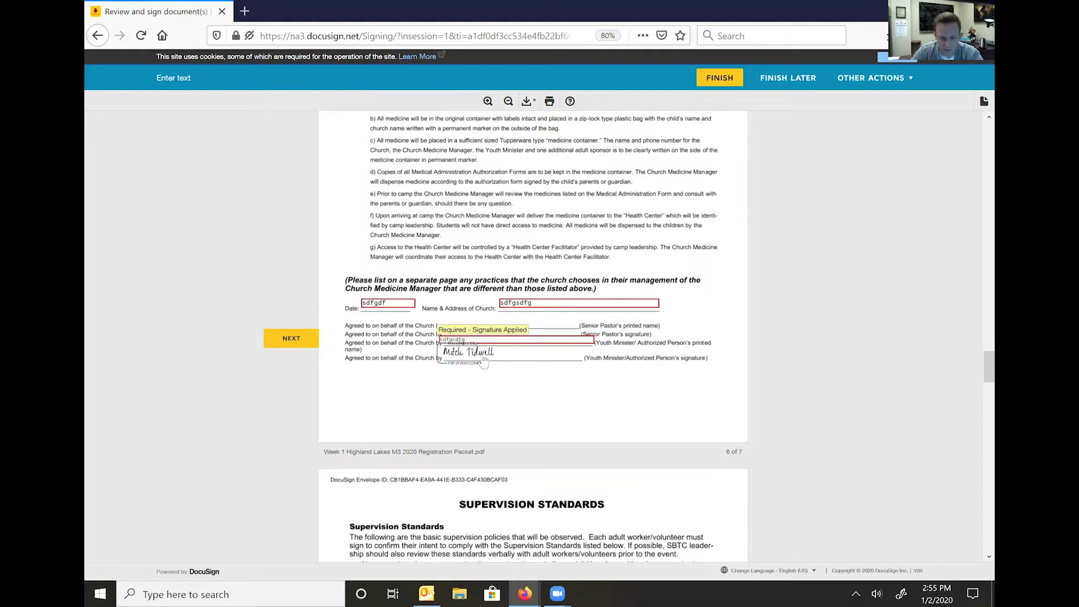
- Fill the supervision standards Church Name and Date fields and sign the page
left_click(385, 382)
type("sdfgsdfg")
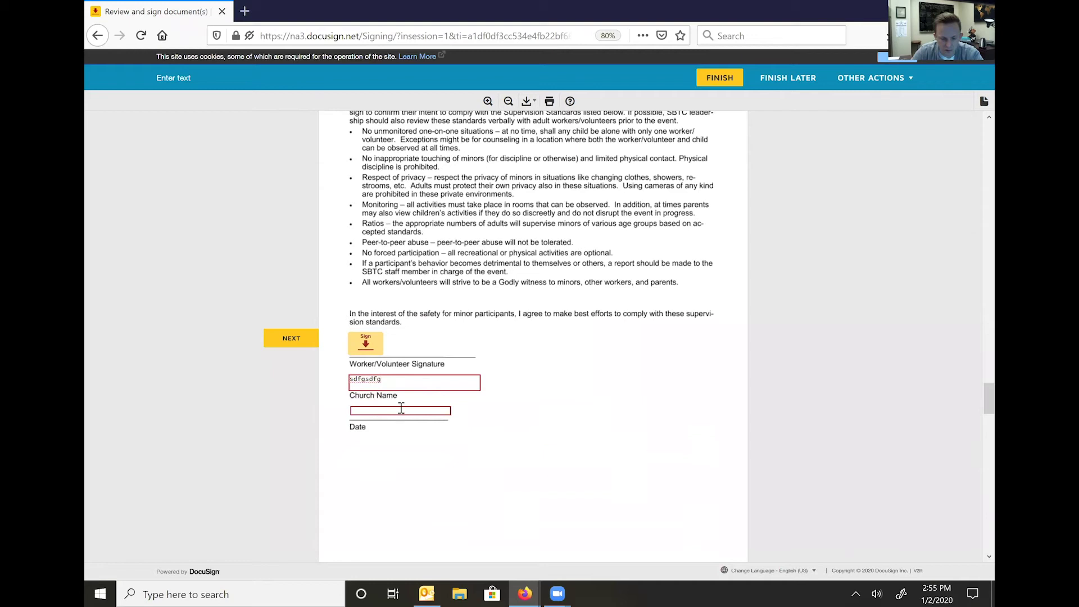
left_click(367, 345)
left_click(392, 366)
type("sdfgsdfg")
scroll(540, 366, "down", 5)
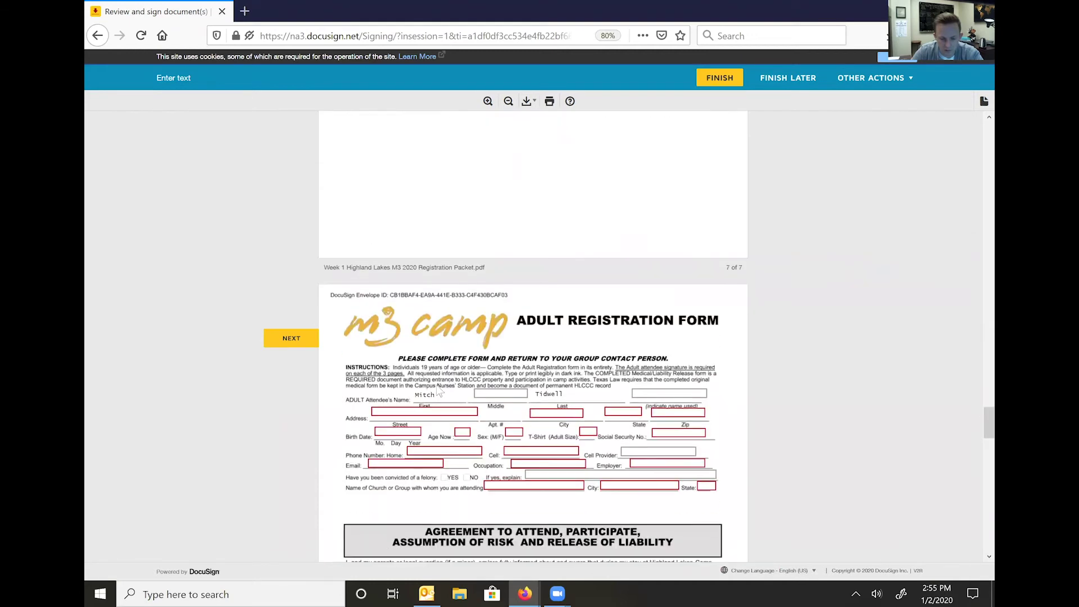
- Fill the registration form's Street, City and next address field with filler text
scroll(524, 377, "down", 3)
left_click(438, 315)
type("sdfg")
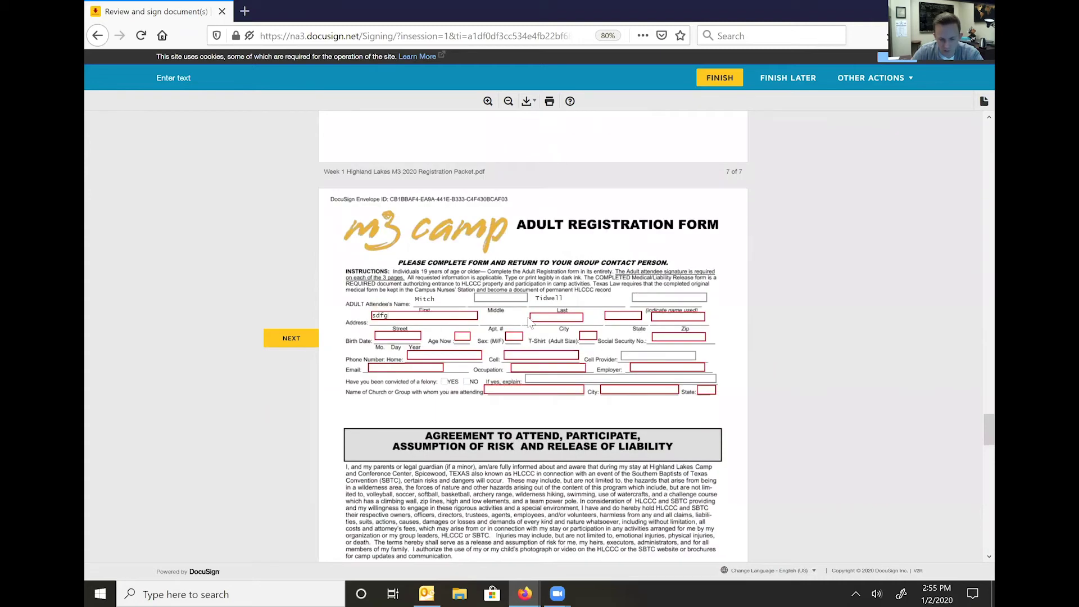
type("sdfgsdfgds")
left_click(623, 315)
type("dsfg")
key("Tab")
type("dsfg")
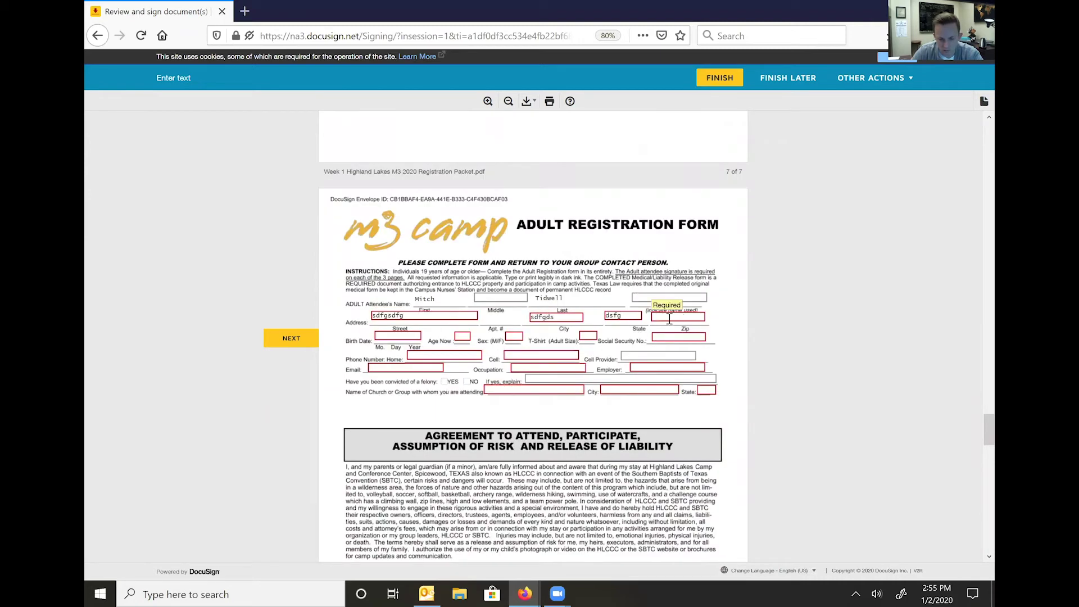
type("fd")
- Fill Birth Date, Age Now, Sex, T-Shirt and Social Security No. on the registration form
left_click(400, 337)
type("sdfgfg")
left_click(461, 336)
type("fg")
left_click(510, 337)
type("fg")
key("Tab")
type("fg")
key("Tab")
type("dsfg")
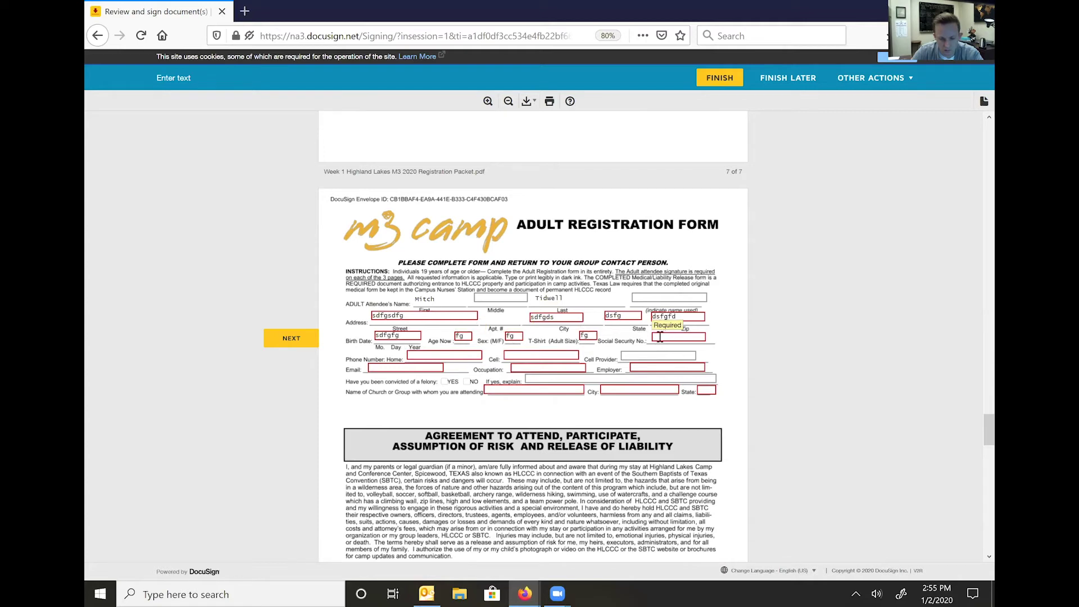
type("dsfg")
- Fill Home phone, Cell phone, Employer, church or group name and City fields
left_click(475, 354)
type("sdfgdf")
type("sdfgdfg")
left_click(405, 368)
type("sdfgdfg")
left_click(522, 368)
type("sdfgdfg")
key("Tab")
type("sdfgsfg")
left_click(518, 389)
type("sdfgfg")
left_click(610, 390)
type("sdfgsdfg")
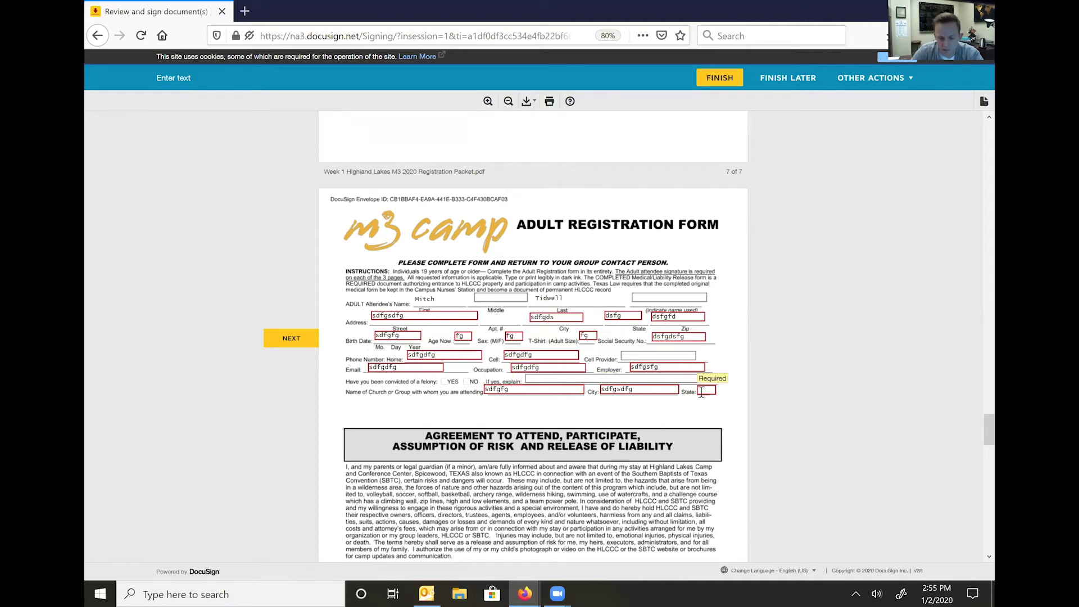
- Sign the release of liability
scroll(752, 382, "down", 3)
scroll(746, 380, "down", 3)
left_click(385, 339)
- Fill the medical form's Birth Date, Age and following personal fields
scroll(466, 343, "down", 3)
left_click(616, 337)
type("sdfgf")
left_click(664, 337)
type("dsfg")
key("Tab")
type("sdfgfg")
key("Tab")
type("sdfgfg")
key("Tab")
type("sdfgfg")
key("Tab")
type("sdfgfg")
- Enter the Person to Notify and both emergency contacts' phone fields
key("Tab")
type("sdf")
left_click(558, 391)
type("fgsfdg")
left_click(487, 390)
type("sfdgfg")
left_click(475, 400)
type("sdfgfg")
left_click(479, 409)
type("fgsdfgsfg")
- Fill the insurance fields and answer the immunizations question with yes
key("Tab")
type("sdfgfg")
key("Tab")
type("sdfgfg")
key("Tab")
type("sdfgfg")
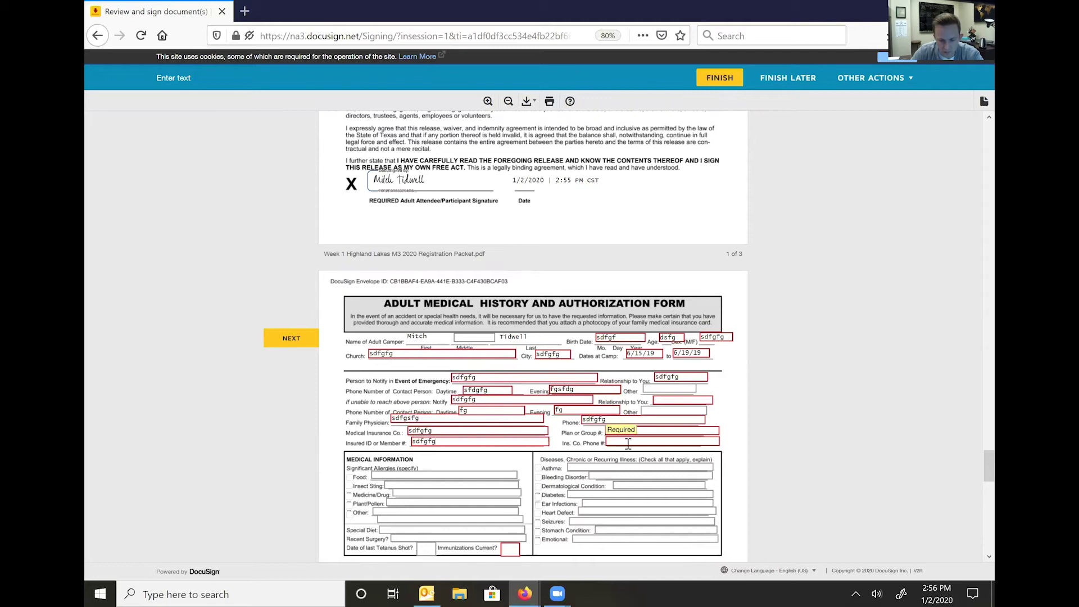
key("Tab")
type("sdfgsfg")
key("Tab")
type("sdfgfg")
key("Tab")
type("yers")
key("BackSpace")
key("BackSpace")
type("s")
- Initial both health care statements and sign the medical authorization
scroll(559, 418, "down", 3)
left_click(350, 373)
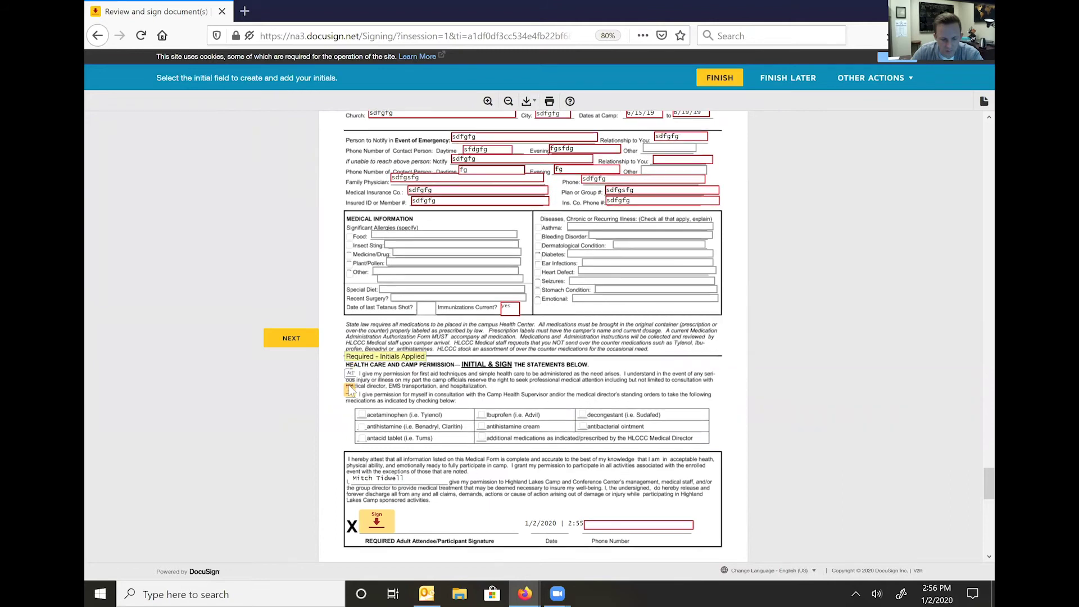
left_click(350, 392)
scroll(393, 366, "down", 4)
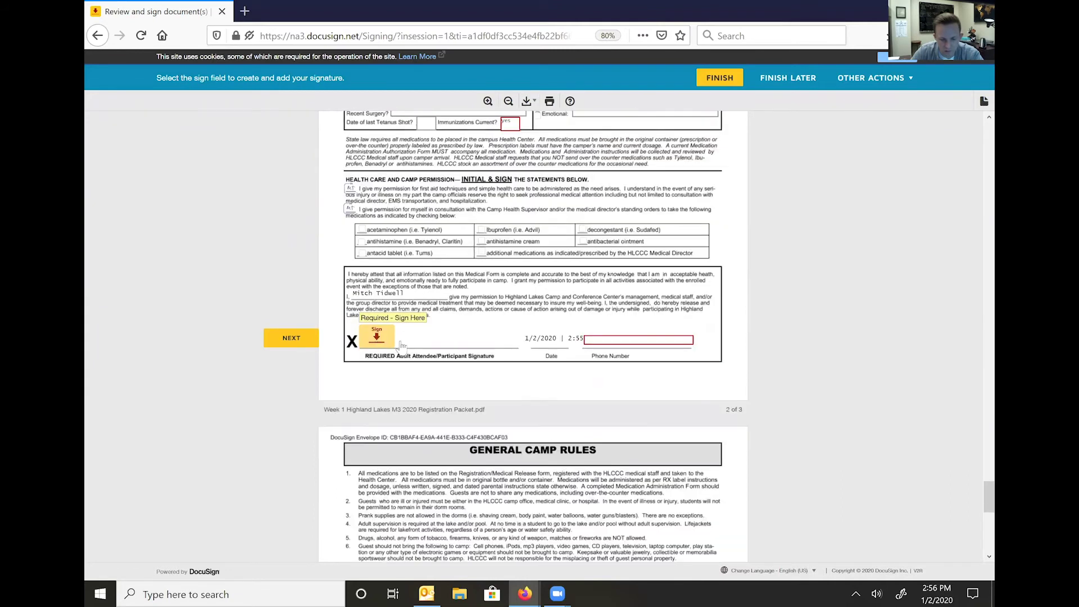
left_click(395, 340)
type("asdfasdf")
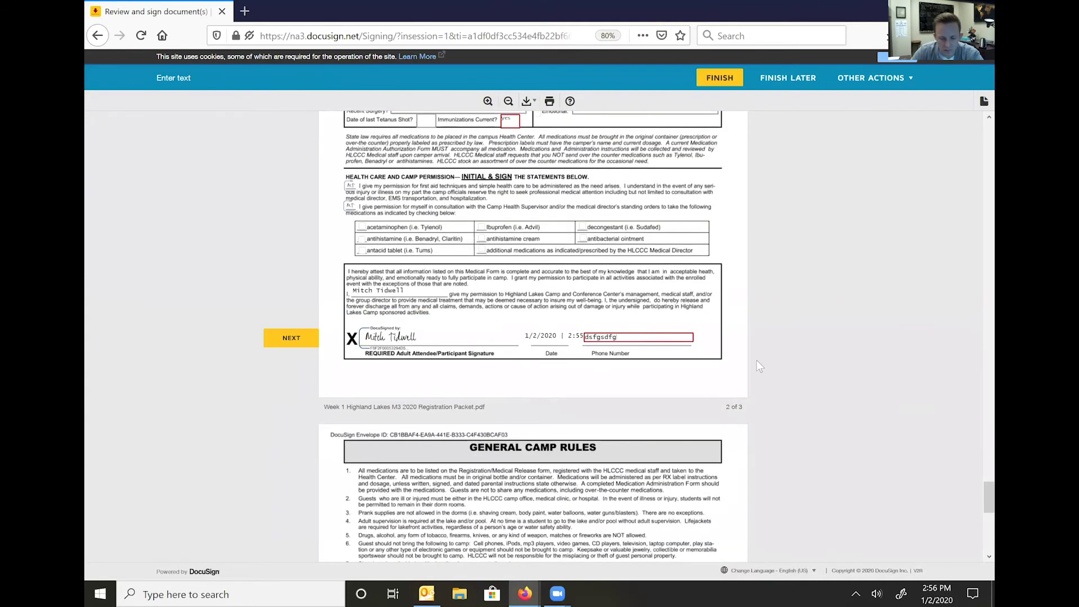
- Sign the adult contract and move past the filled phone field
scroll(631, 338, "down", 8)
left_click(375, 363)
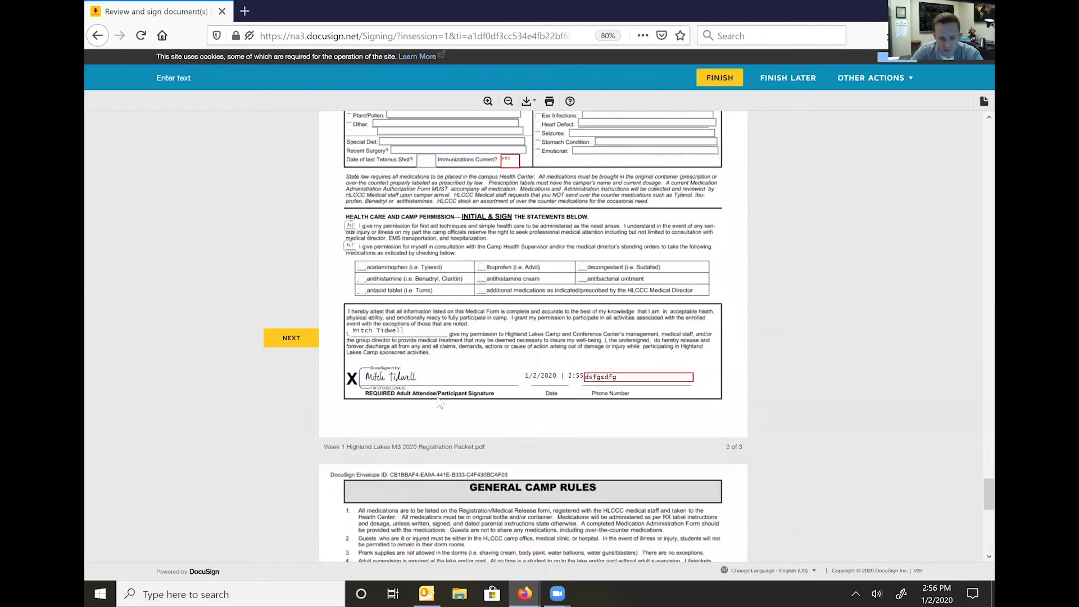
key("Tab")
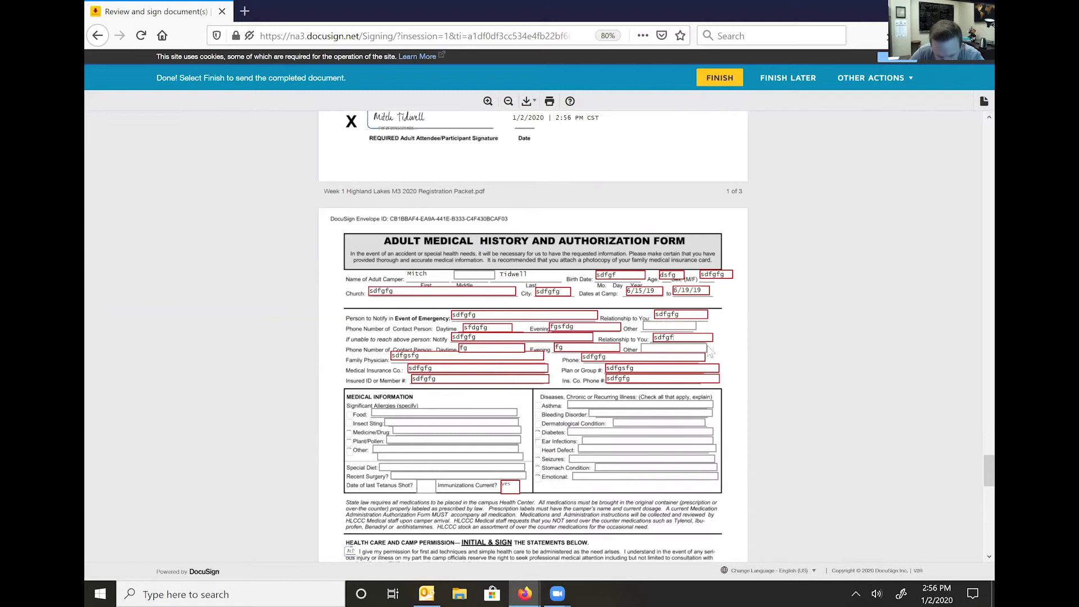
scroll(755, 357, "down", 10)
scroll(750, 354, "down", 5)
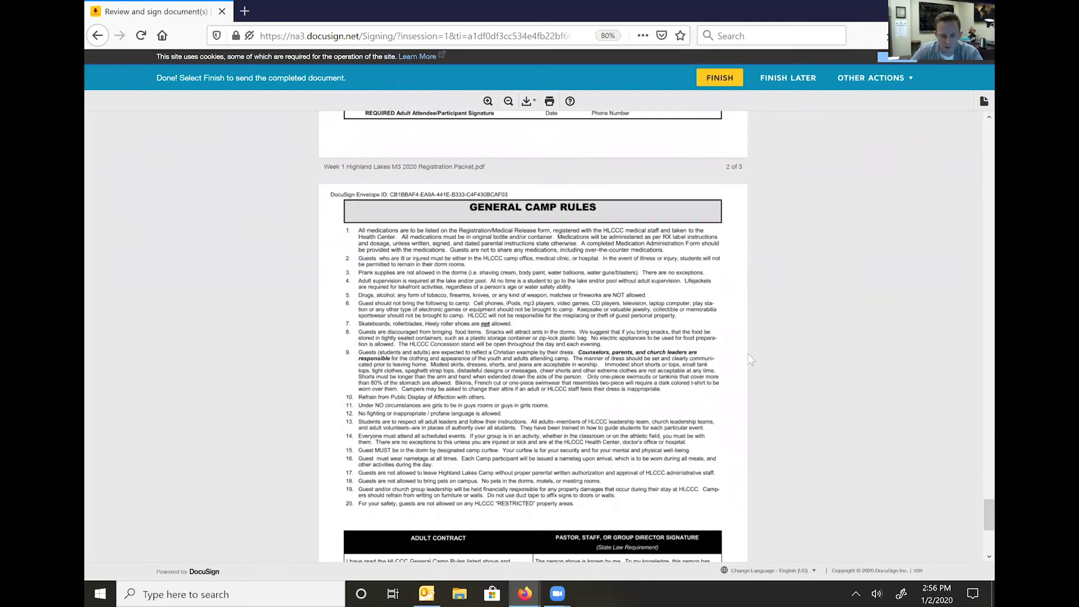
- Finish signing the packet and choose to download a copy of the signed document
left_click(541, 504)
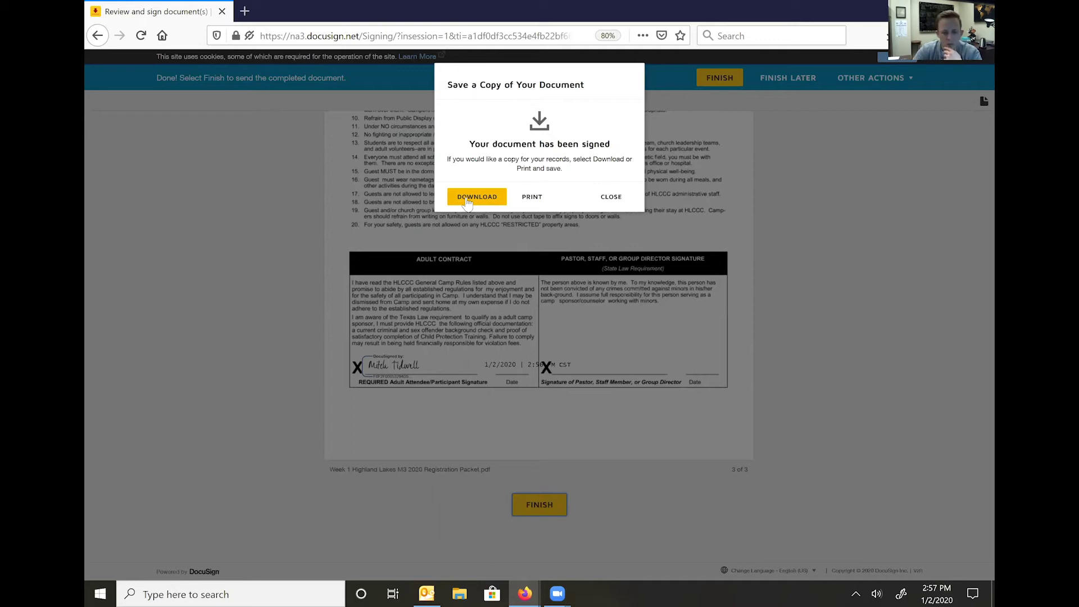
left_click(467, 198)
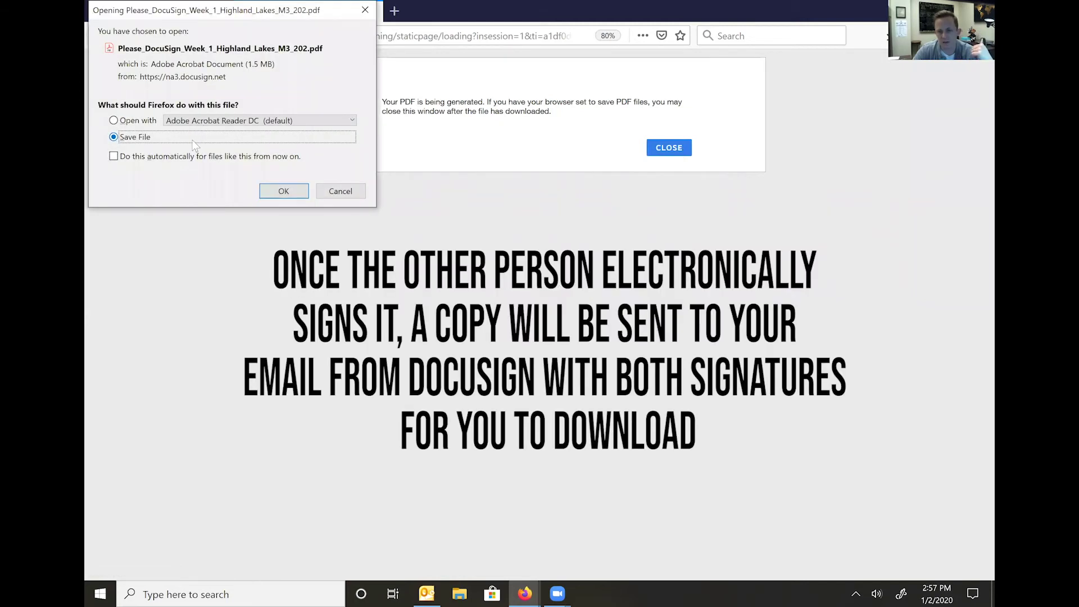
- Confirm saving the signed PDF, then return to the Registration Confirmed email
left_click(281, 190)
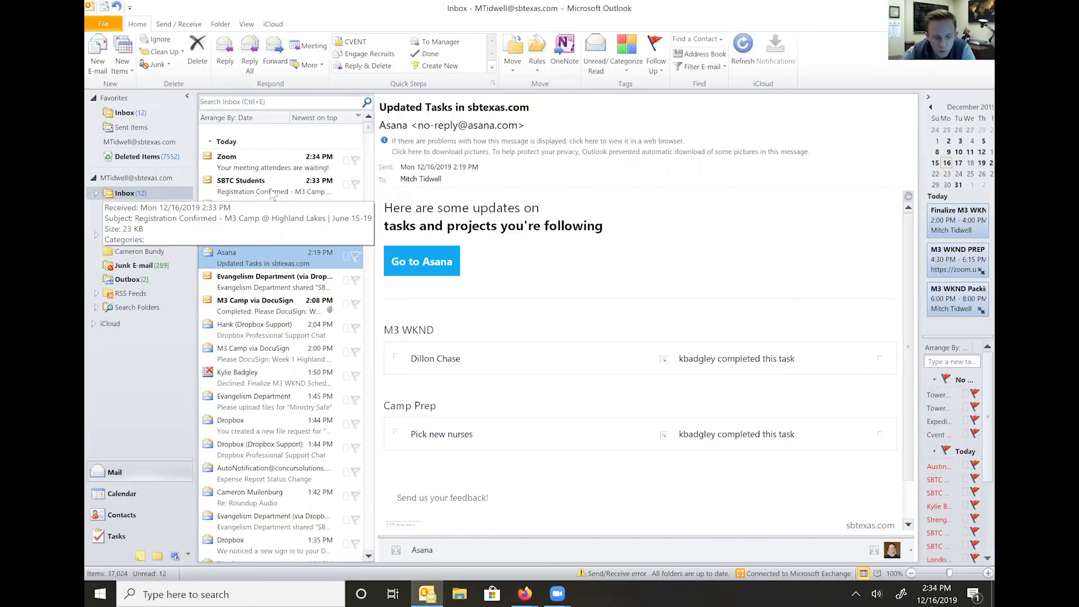
left_click(271, 192)
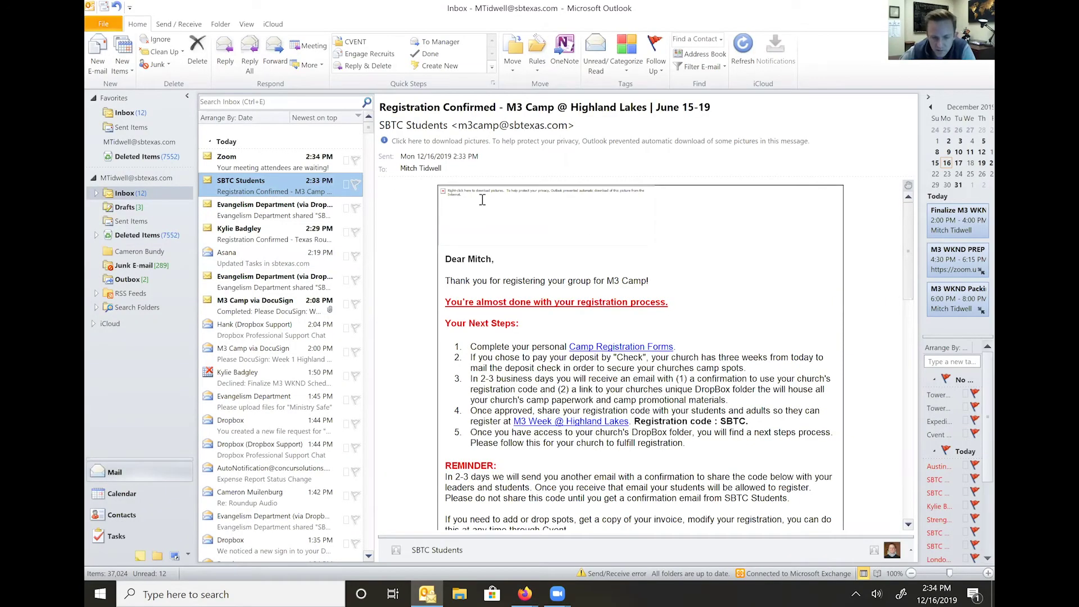
- Scroll through the Registration Confirmed – M3 Camp email from SBTC Students
scroll(559, 304, "down", 1)
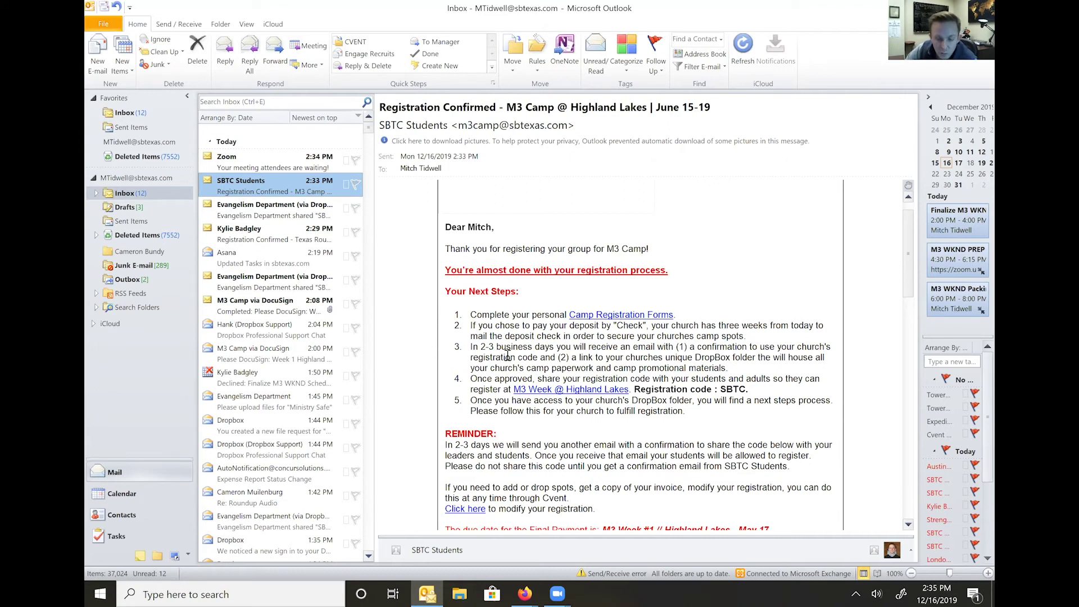
left_click_drag(572, 358, 729, 369)
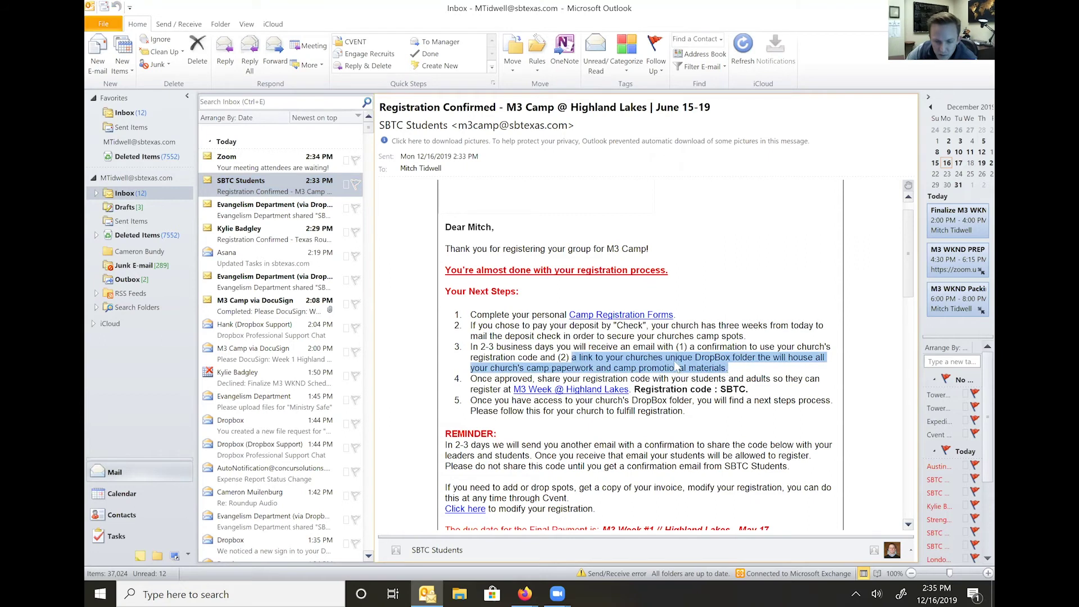
left_click(767, 364)
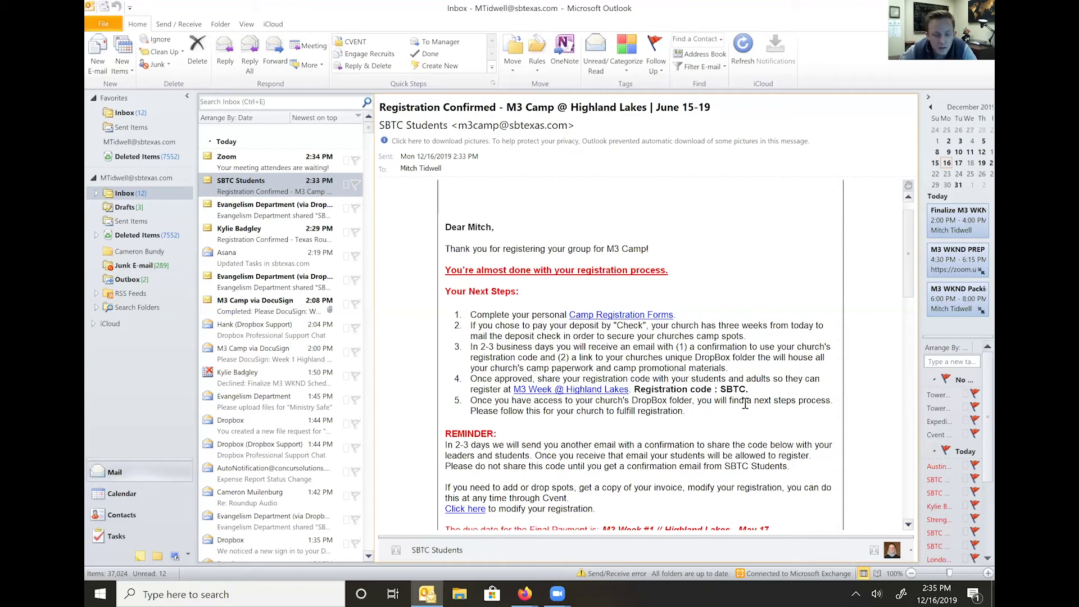
scroll(745, 405, "down", 2)
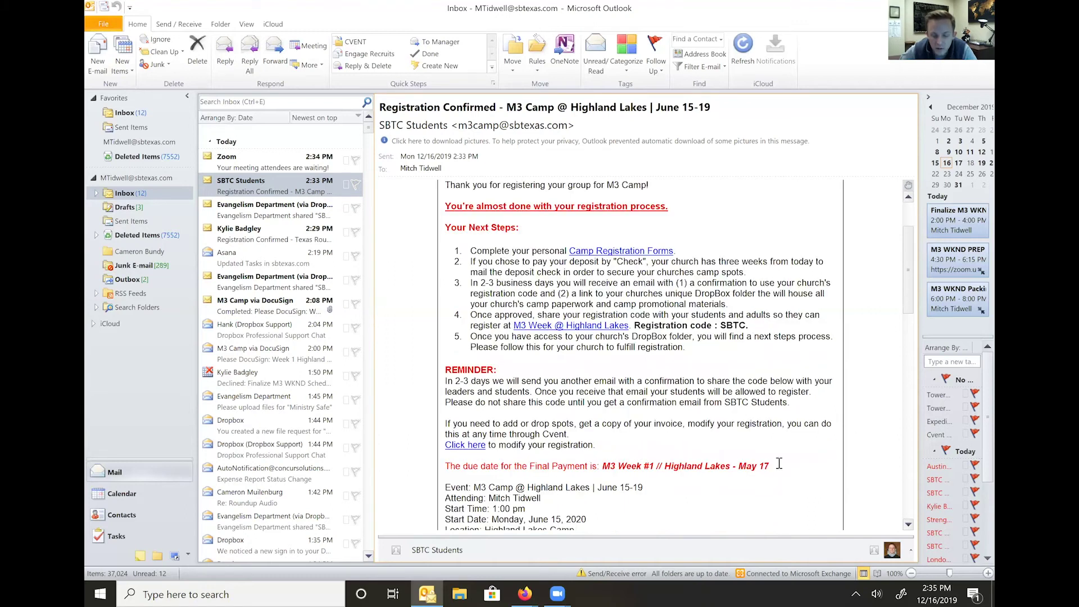
- Check the final payment due date, then follow the email's modify-registration link
left_click_drag(770, 465, 447, 466)
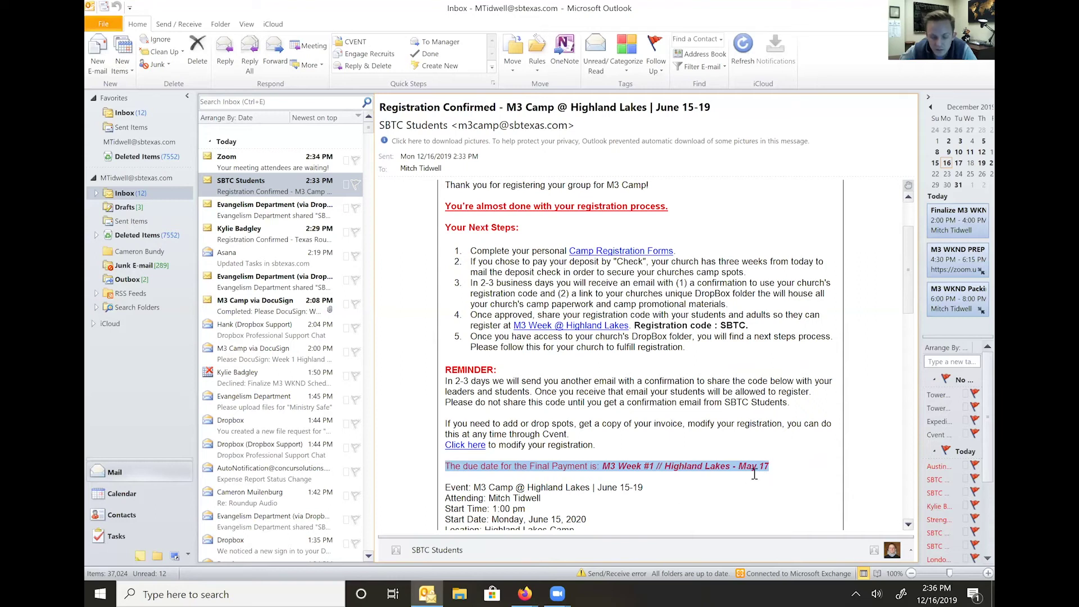
left_click(734, 467)
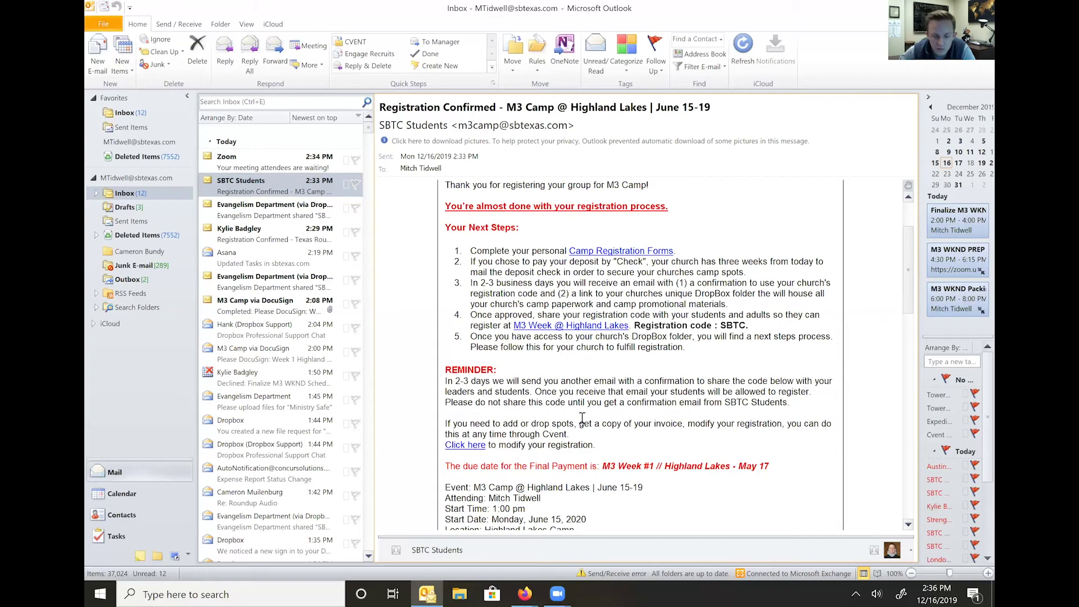
left_click(467, 448)
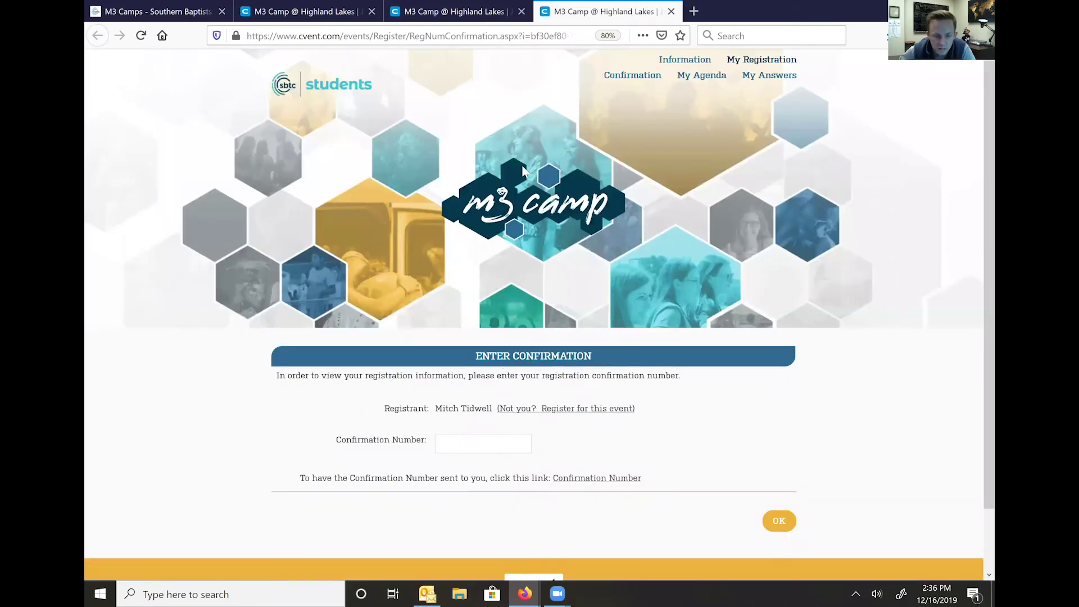
- Copy the confirmation number from the email, paste it into Cvent and submit
left_click(427, 593)
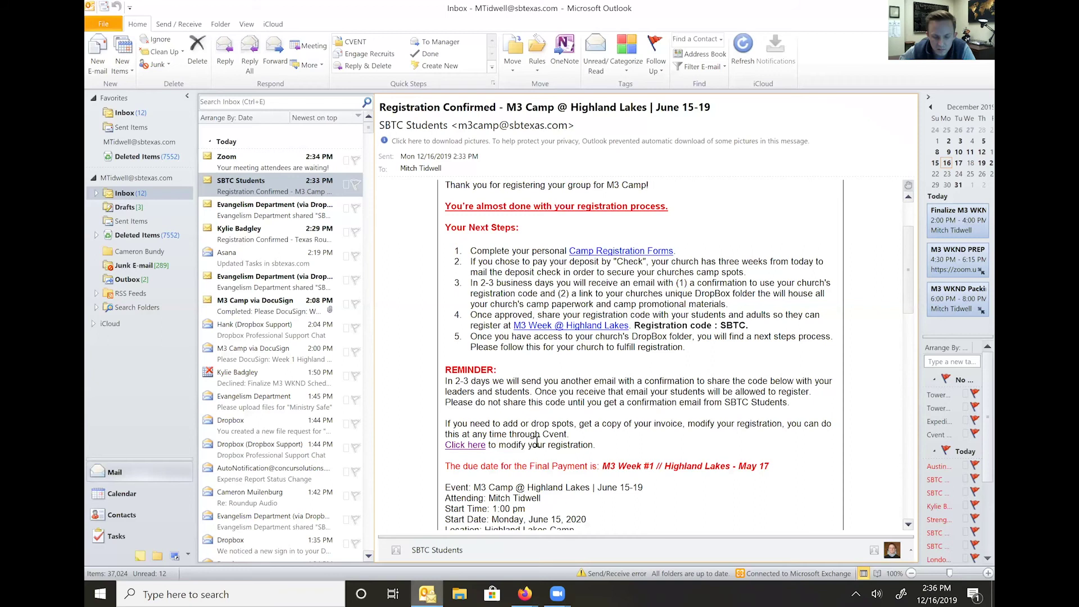
scroll(565, 430, "down", 4)
scroll(565, 430, "down", 1)
mouse_move(542, 403)
left_mouse_down()
mouse_move(616, 400)
mouse_move(547, 399)
left_mouse_up()
key("ctrl+c")
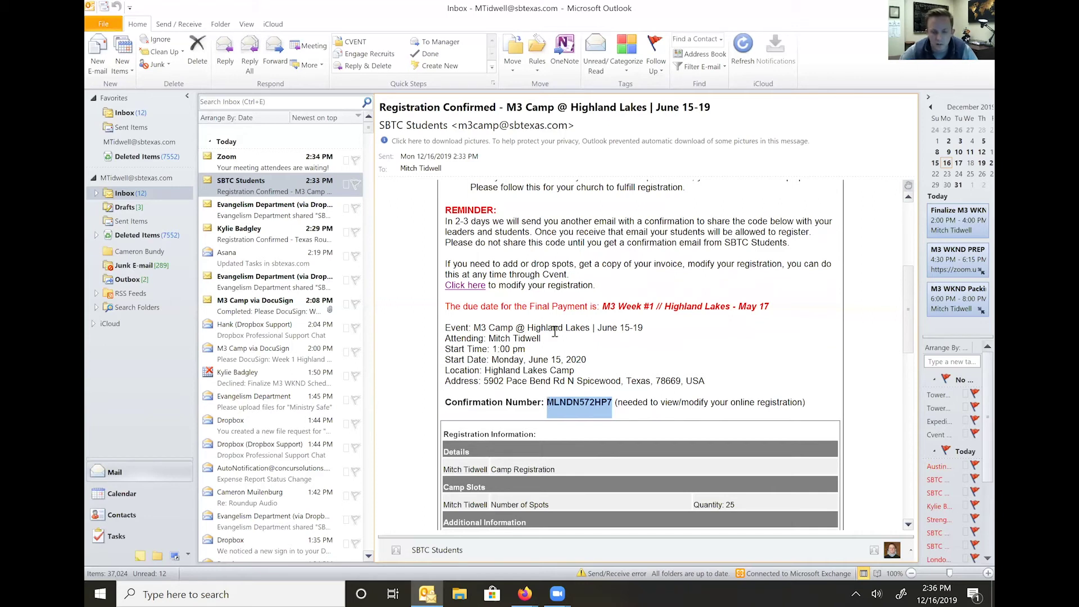
left_click(524, 593)
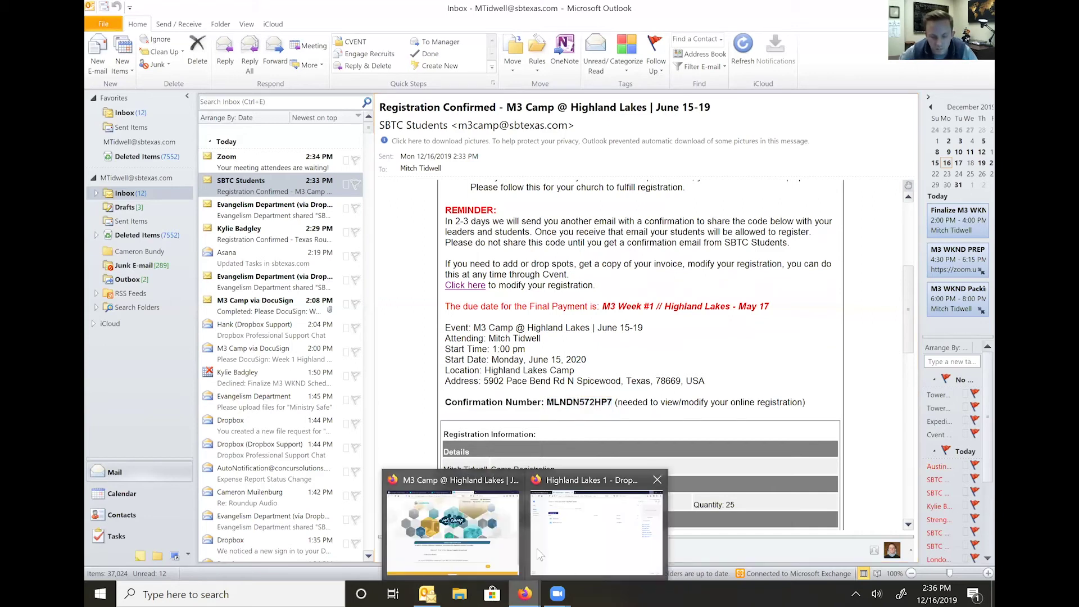
left_click(486, 544)
key("ctrl+v")
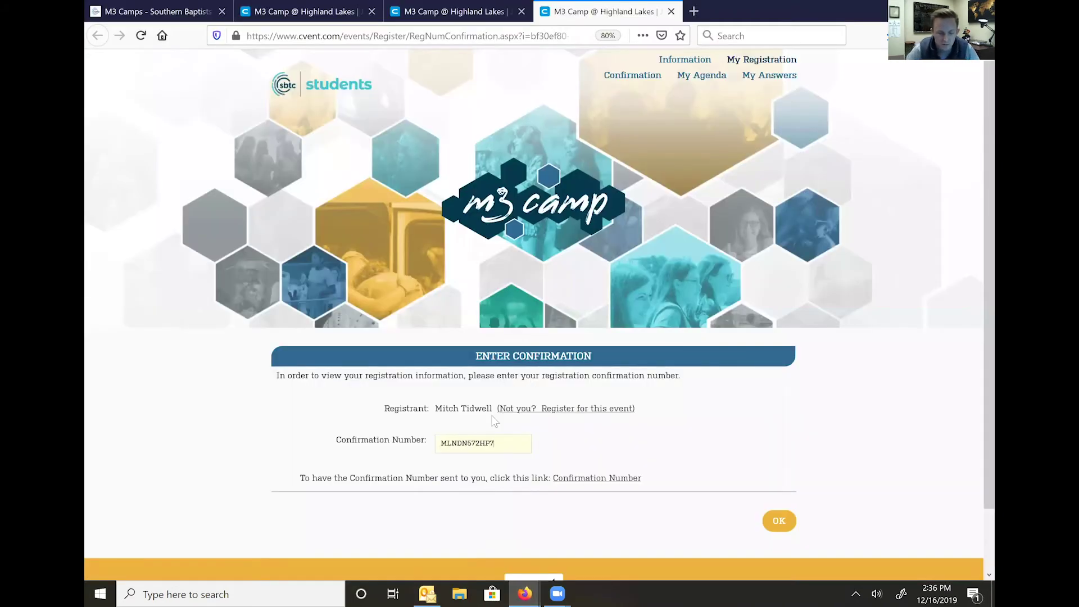
left_click(775, 527)
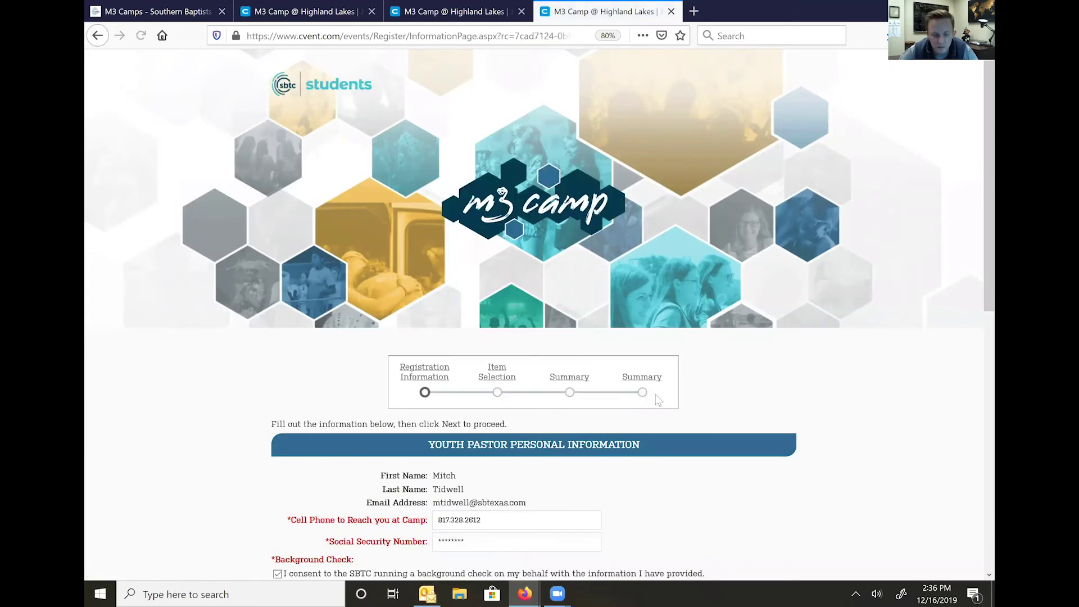
- Continue past the youth pastor information and questions pages to item selection
scroll(659, 398, "down", 9)
left_click(772, 461)
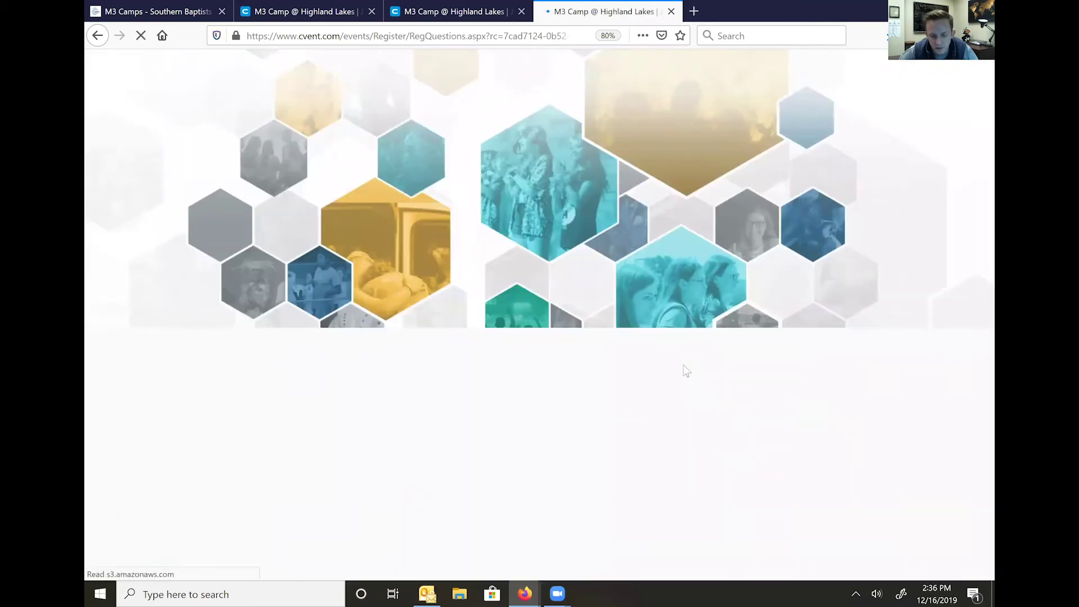
scroll(682, 363, "down", 10)
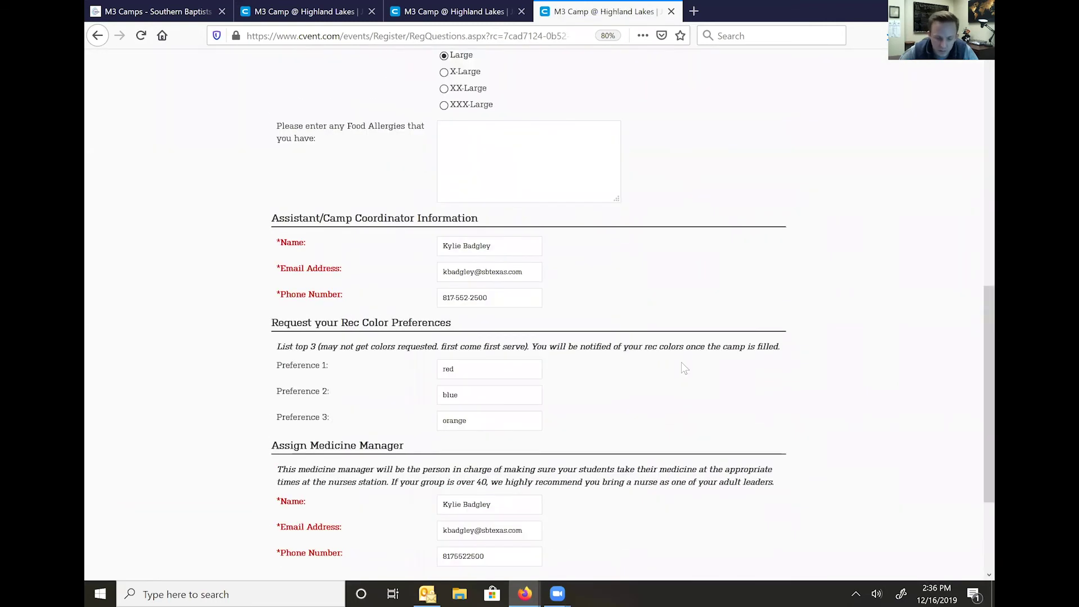
left_click(762, 448)
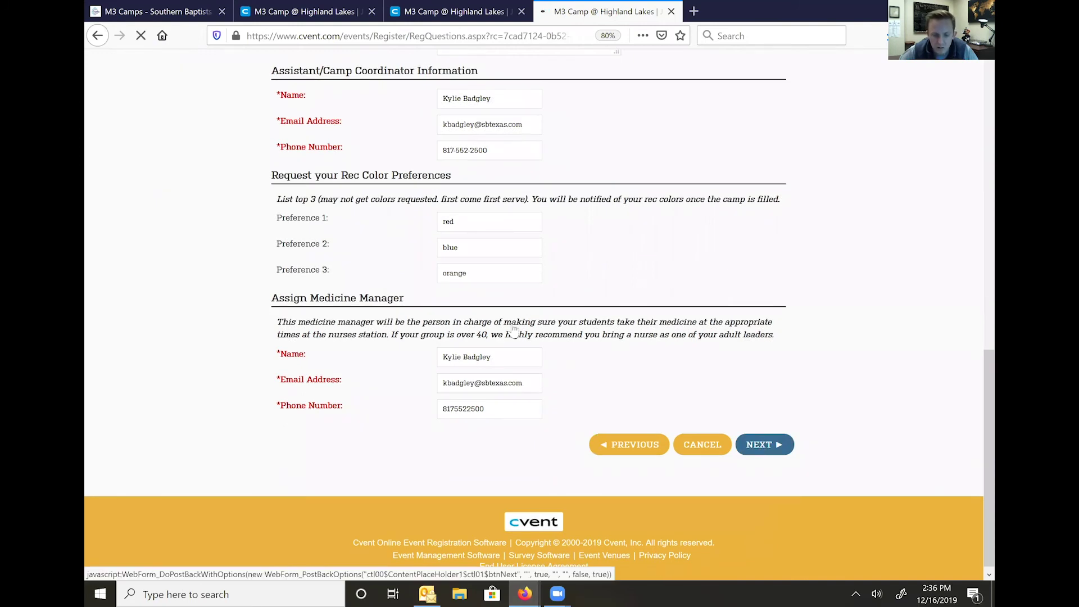
- Set Reduce Qty to 5 camp spots, empty Add Quantity, and submit
scroll(617, 400, "down", 3)
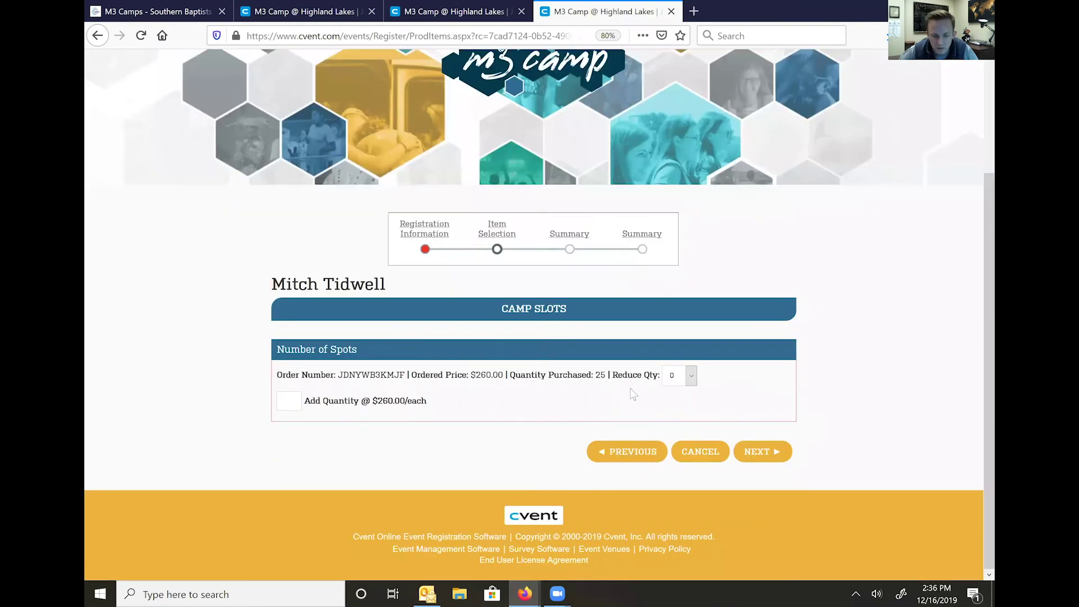
left_click(691, 375)
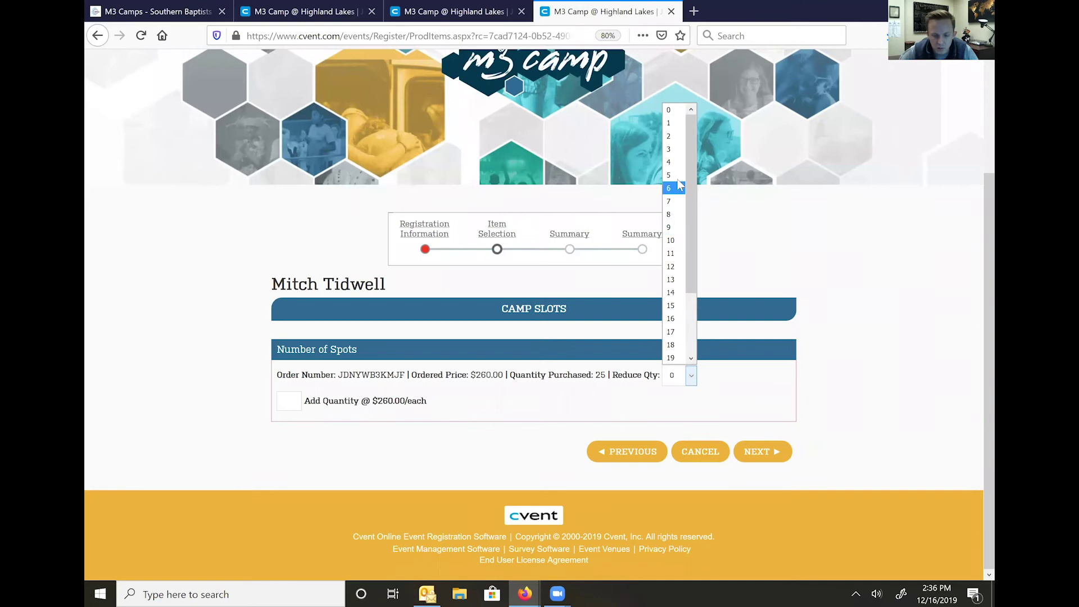
left_click(678, 158)
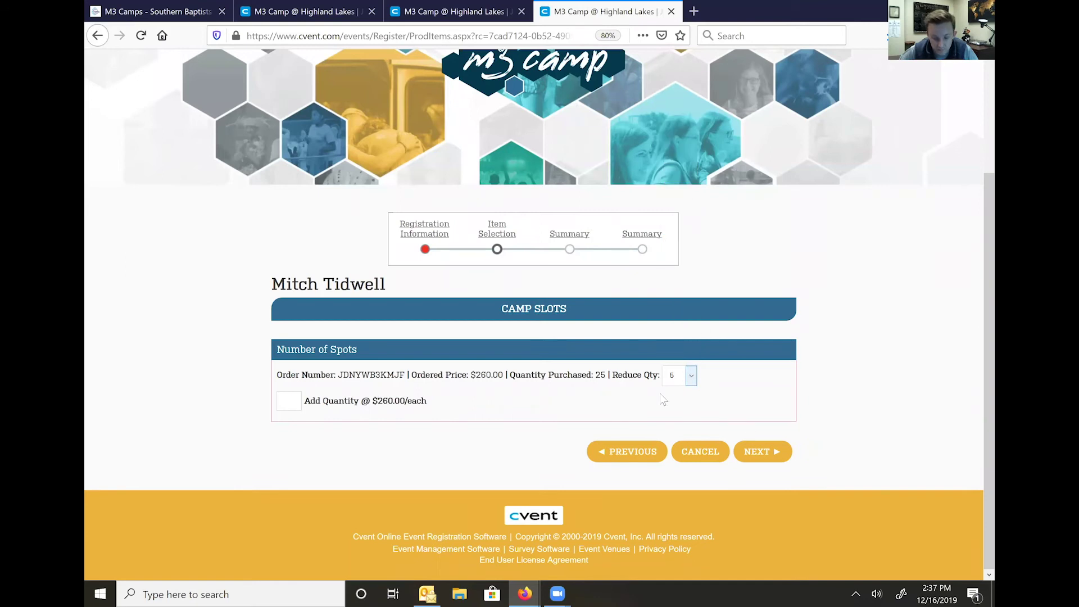
left_click(290, 401)
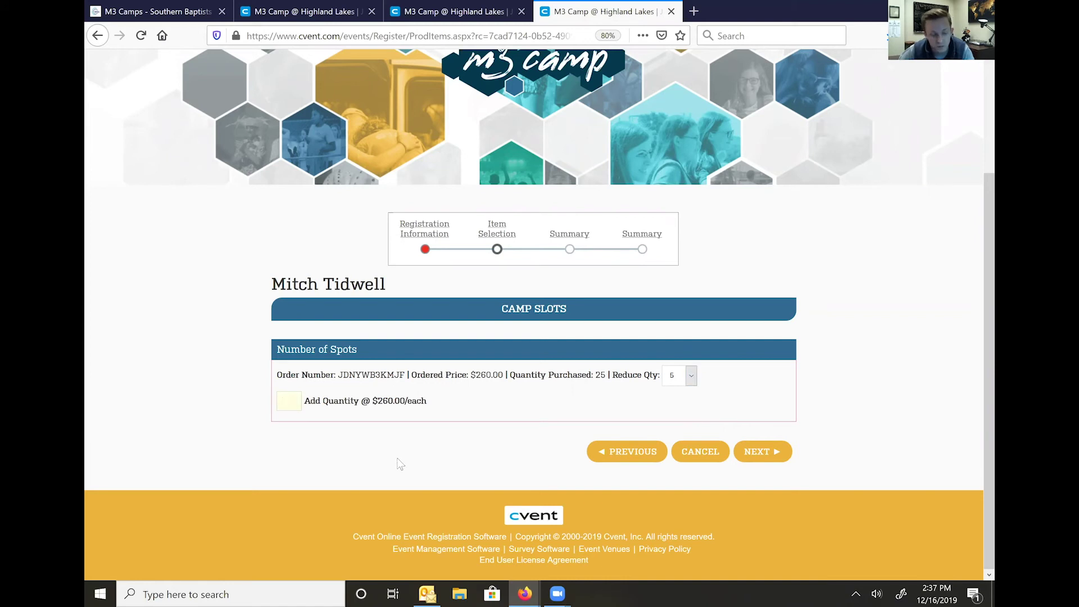
key("BackSpace")
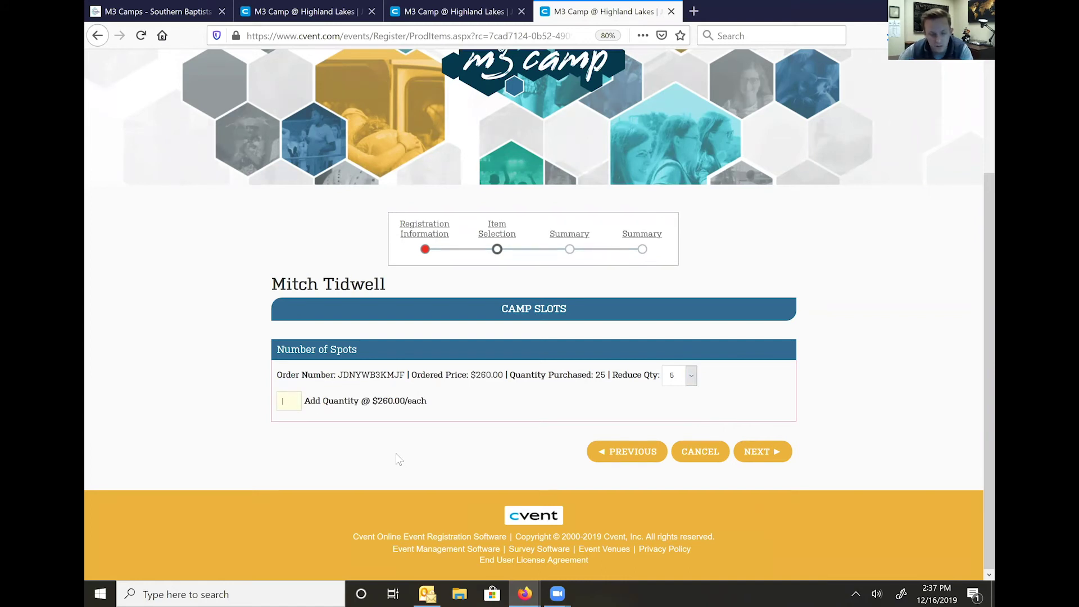
left_click(750, 453)
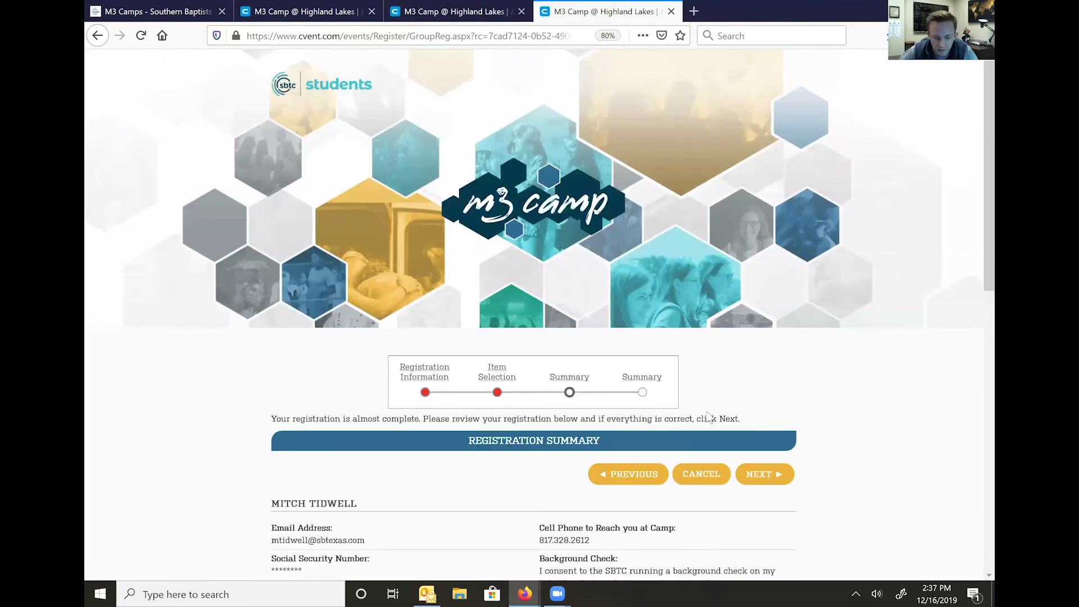
- Accept the Registration Summary and proceed to finish the modification
scroll(709, 418, "down", 7)
left_click(771, 84)
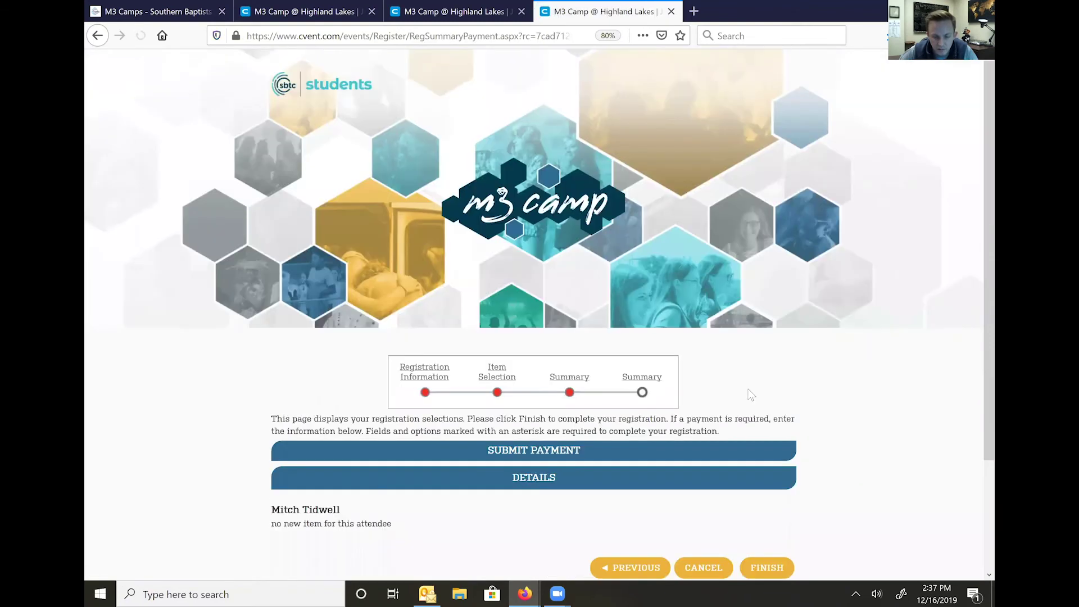
scroll(751, 393, "down", 3)
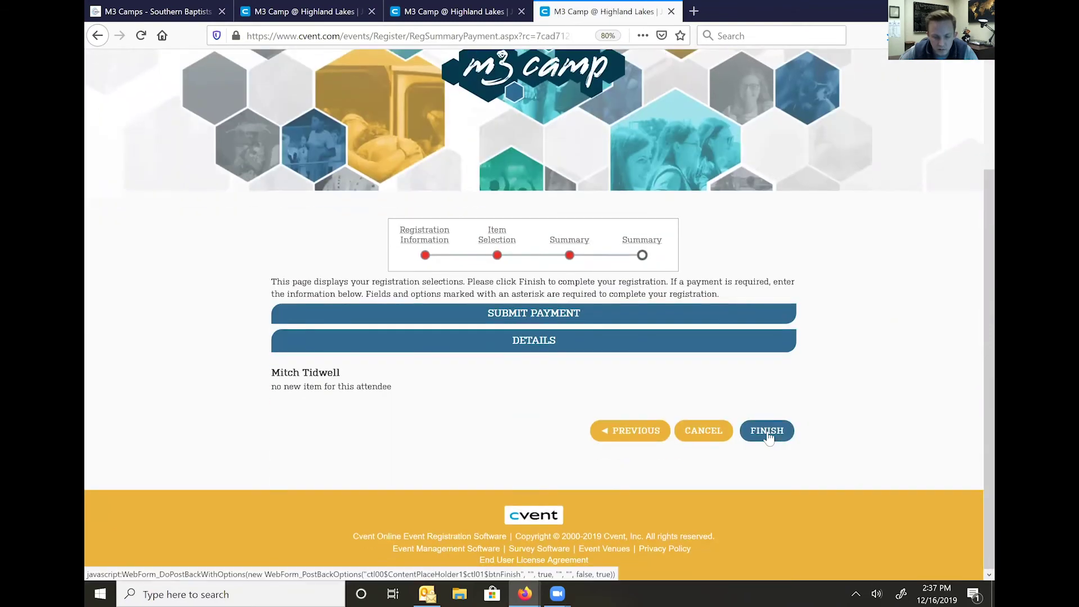
left_click(767, 433)
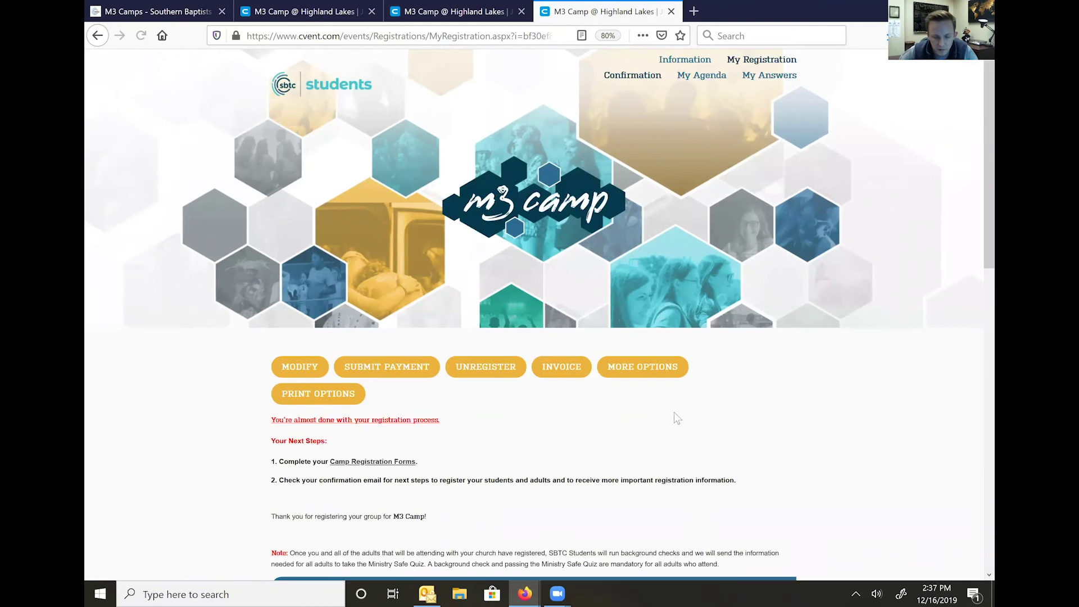
- Dismiss the Outlook notification and verify My Registration lists 20 spots totalling $5,200.00
scroll(536, 267, "down", 2)
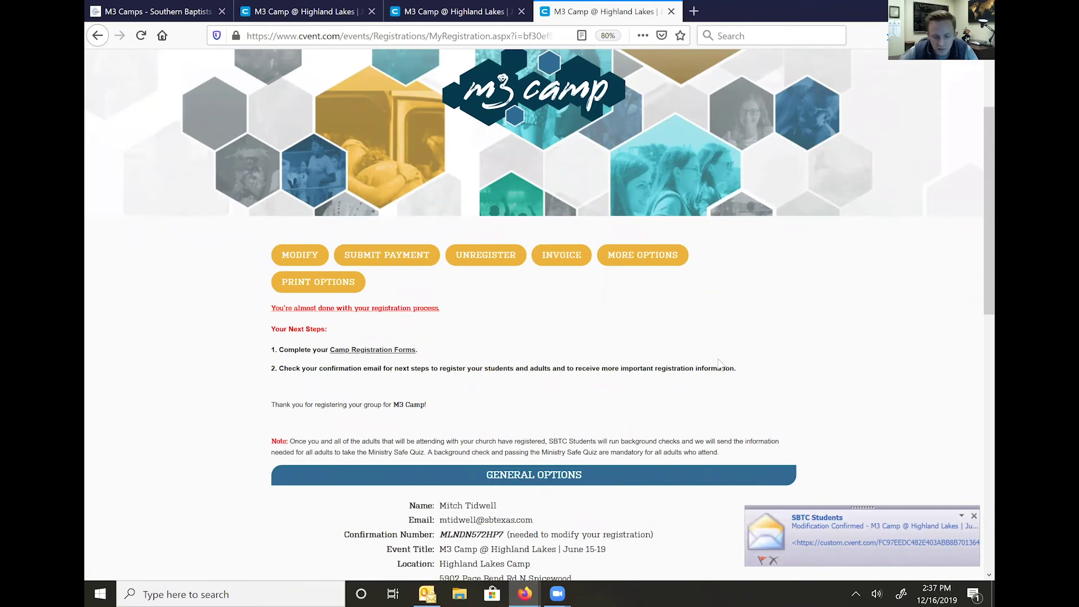
scroll(719, 362, "down", 8)
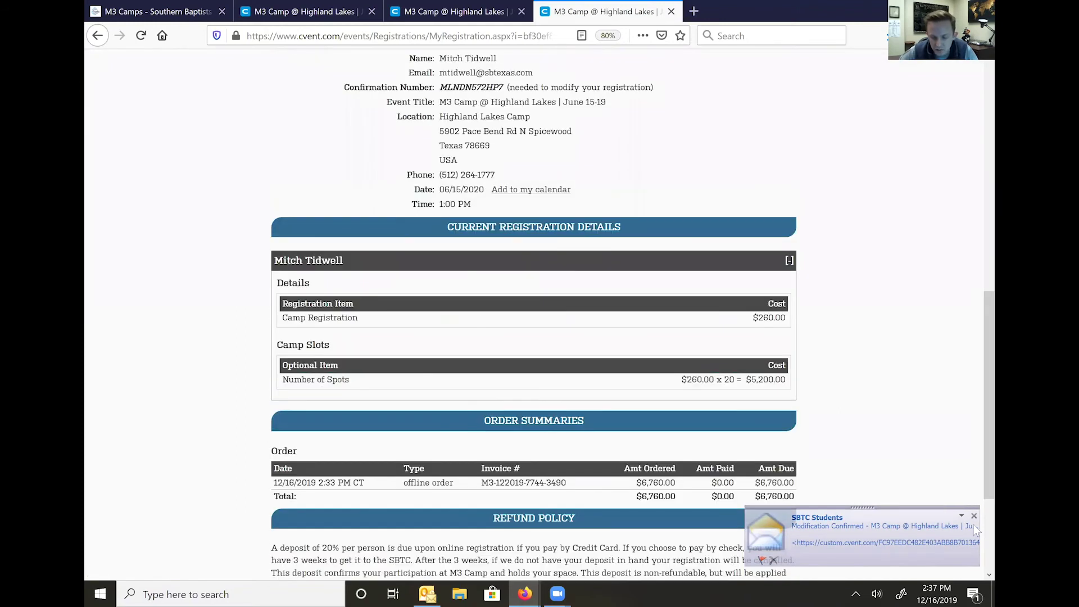
left_click(973, 516)
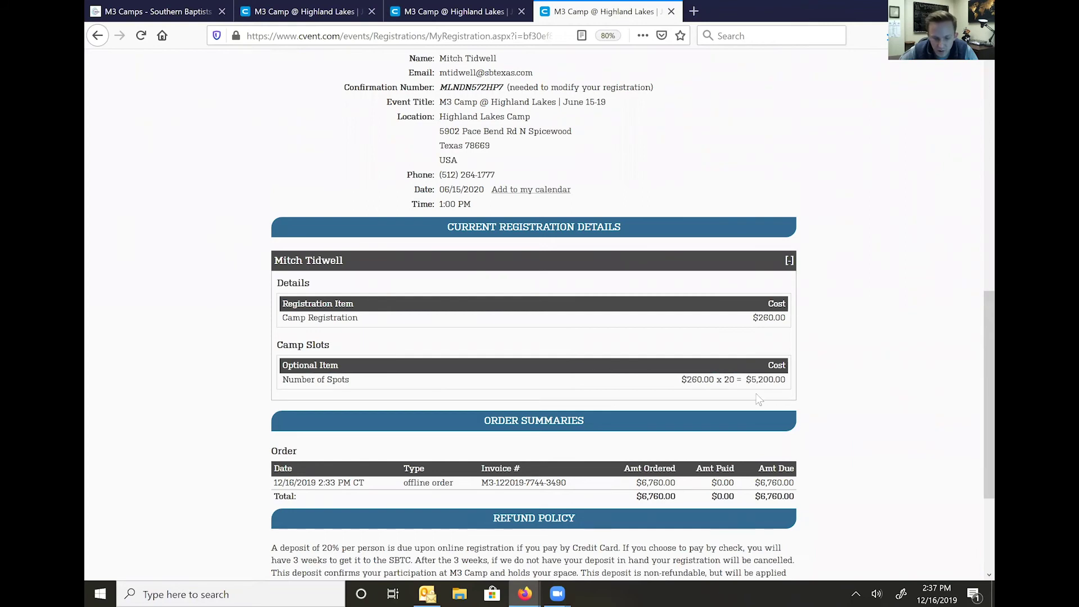
scroll(841, 396, "down", 3)
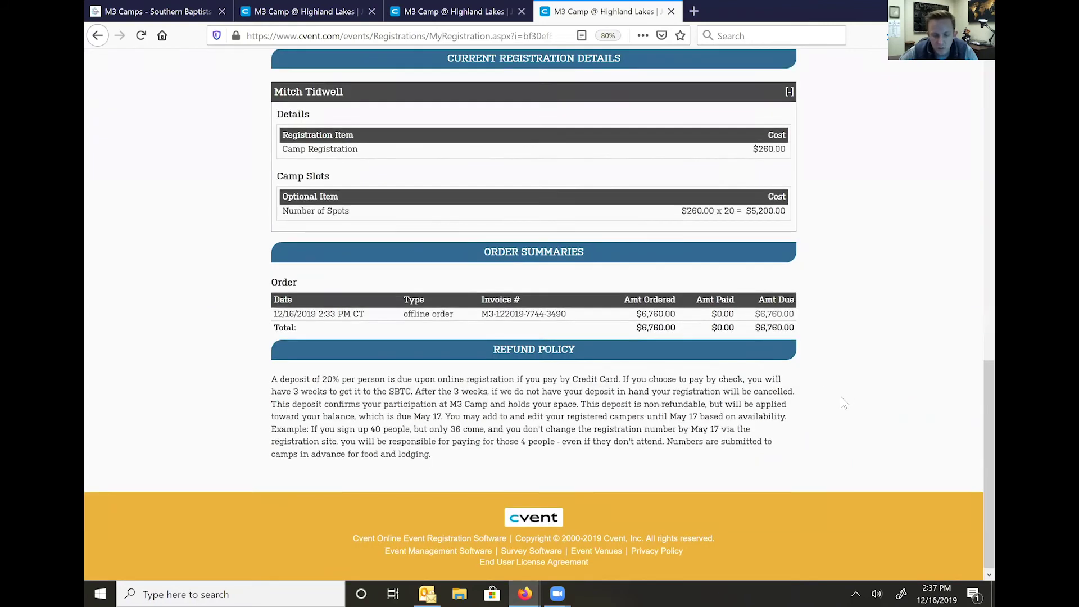
scroll(837, 400, "up", 10)
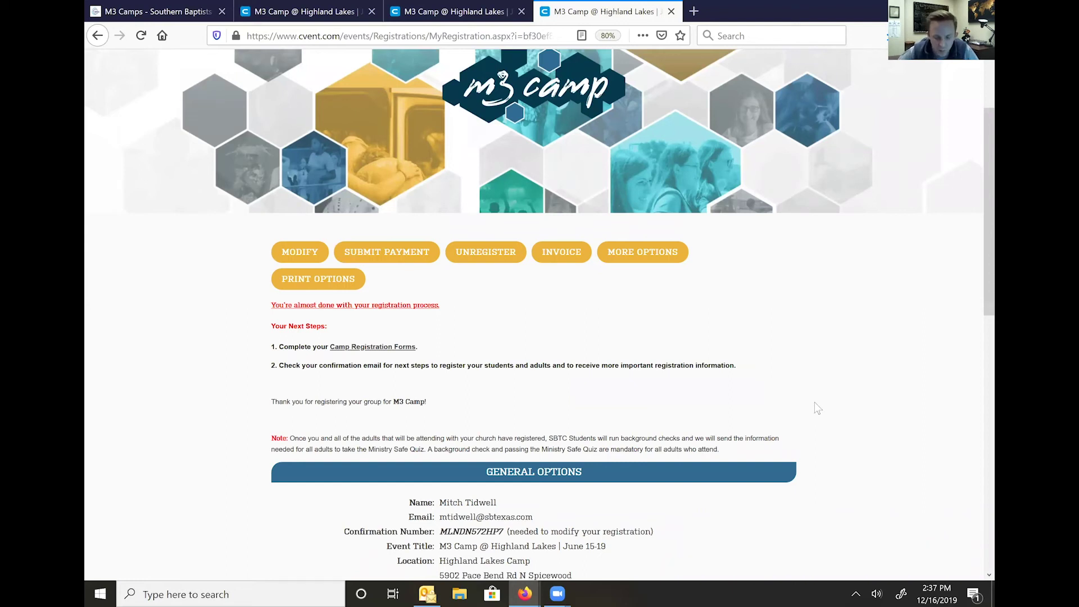
scroll(815, 402, "down", 7)
scroll(814, 402, "up", 6)
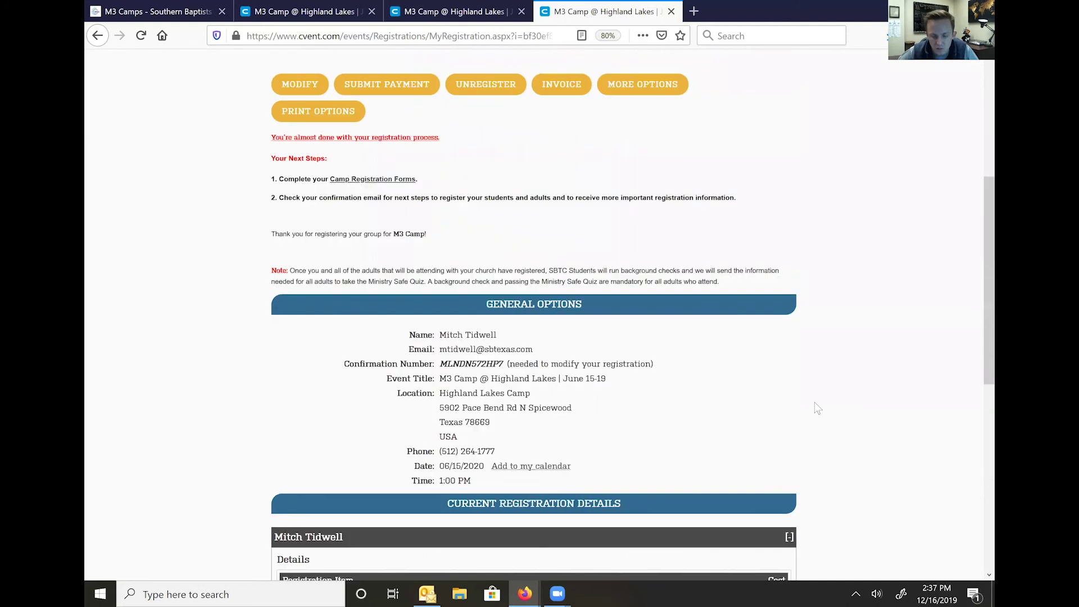
scroll(811, 400, "up", 3)
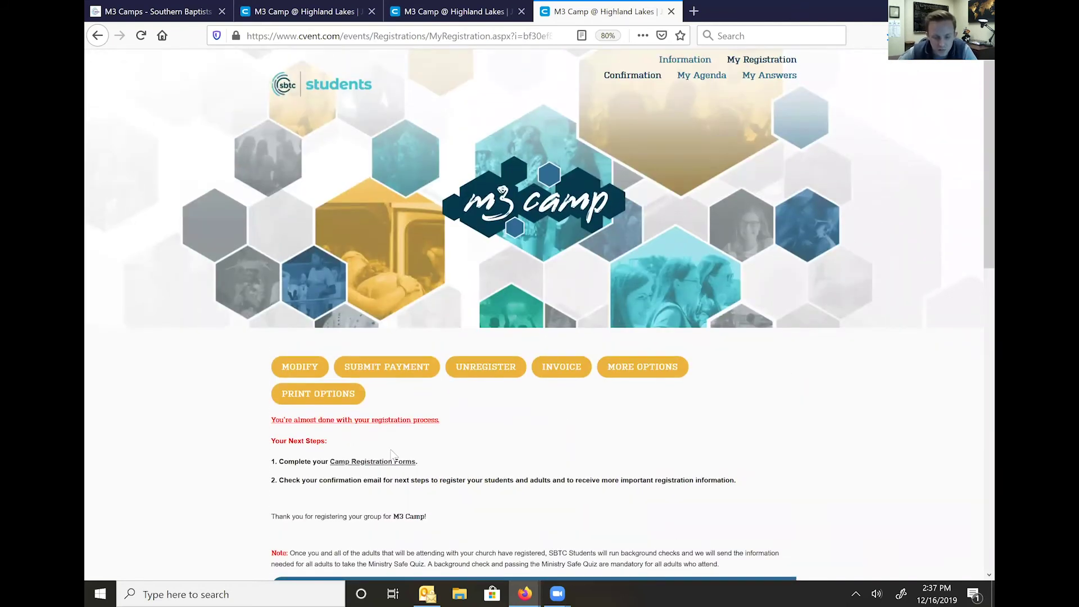
- Reread the confirmation email in Outlook, highlighting 'In 2-3 business days'
left_click(428, 594)
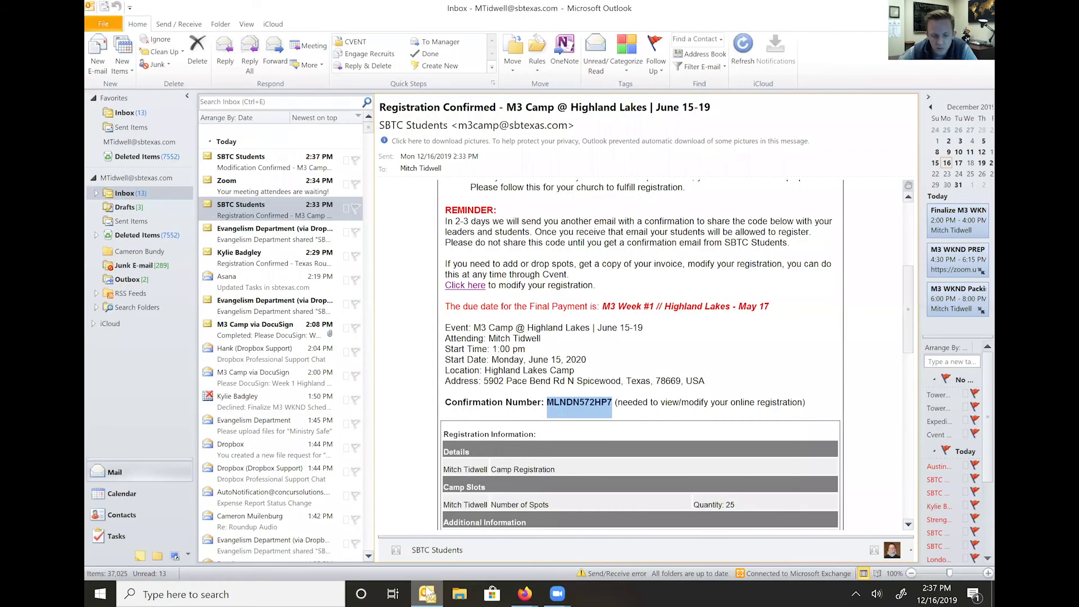
left_click(428, 592)
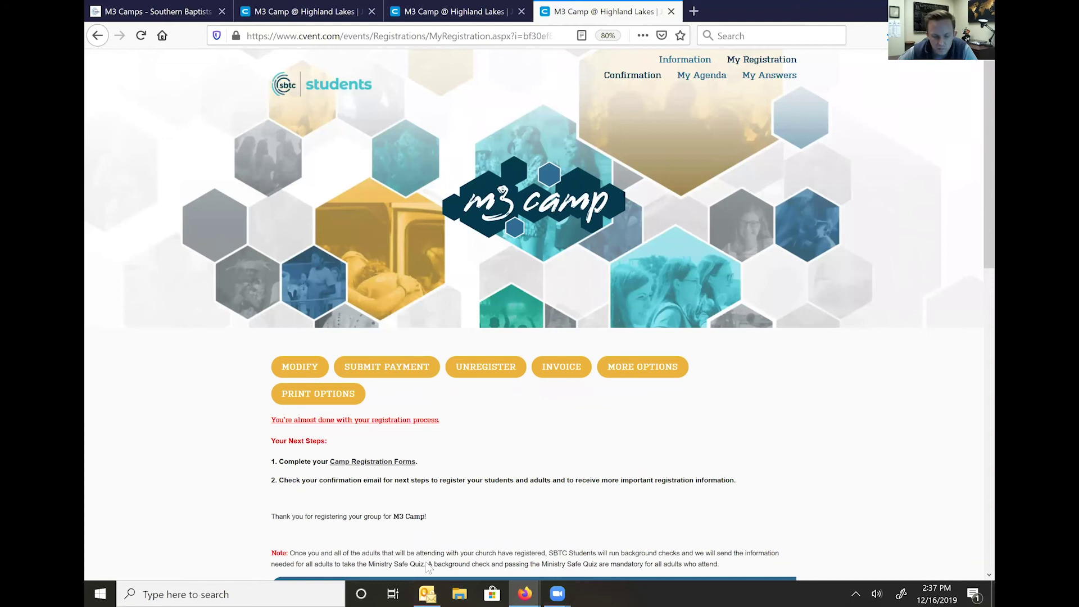
left_click(427, 594)
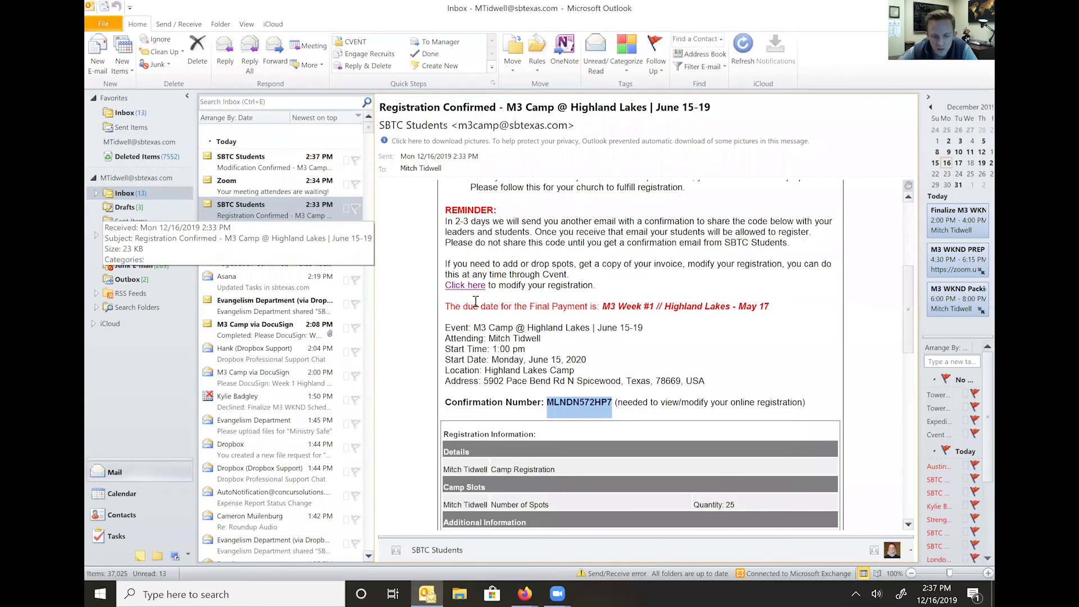
scroll(475, 302, "up", 6)
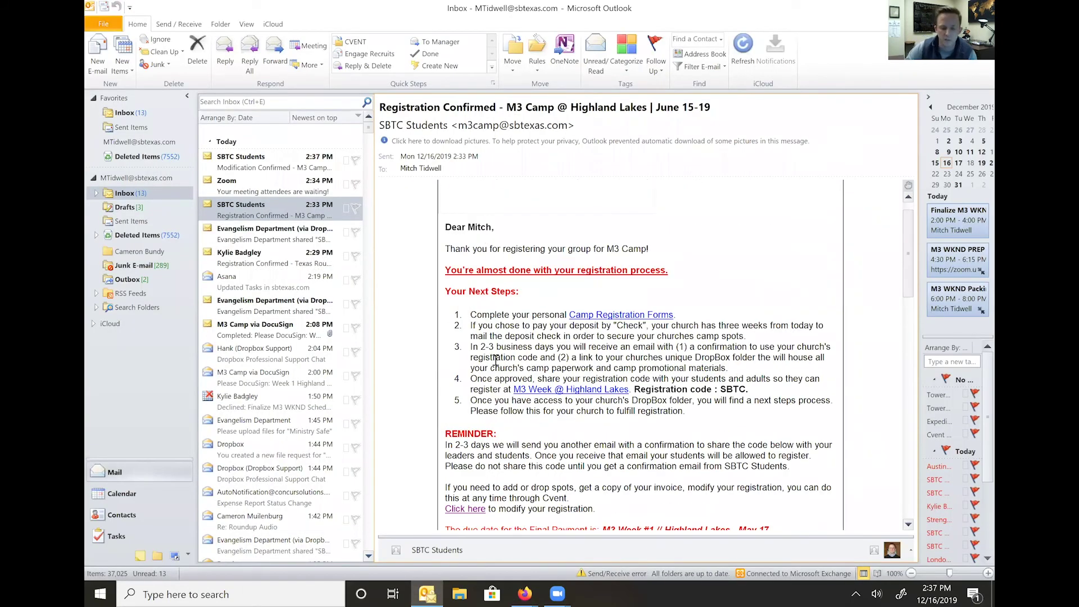
left_click_drag(471, 347, 556, 347)
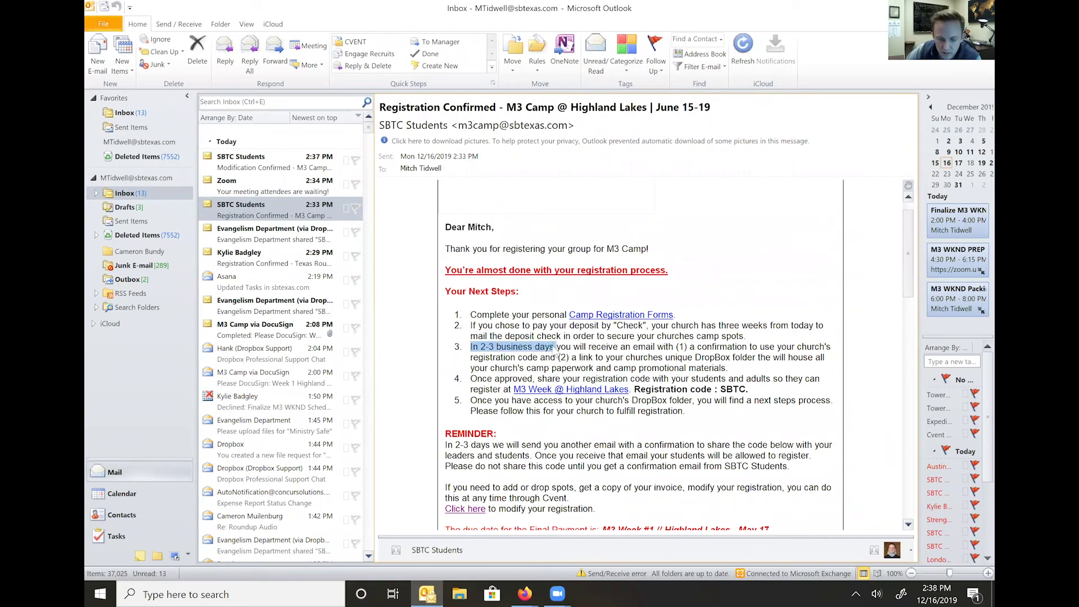
left_click(664, 344)
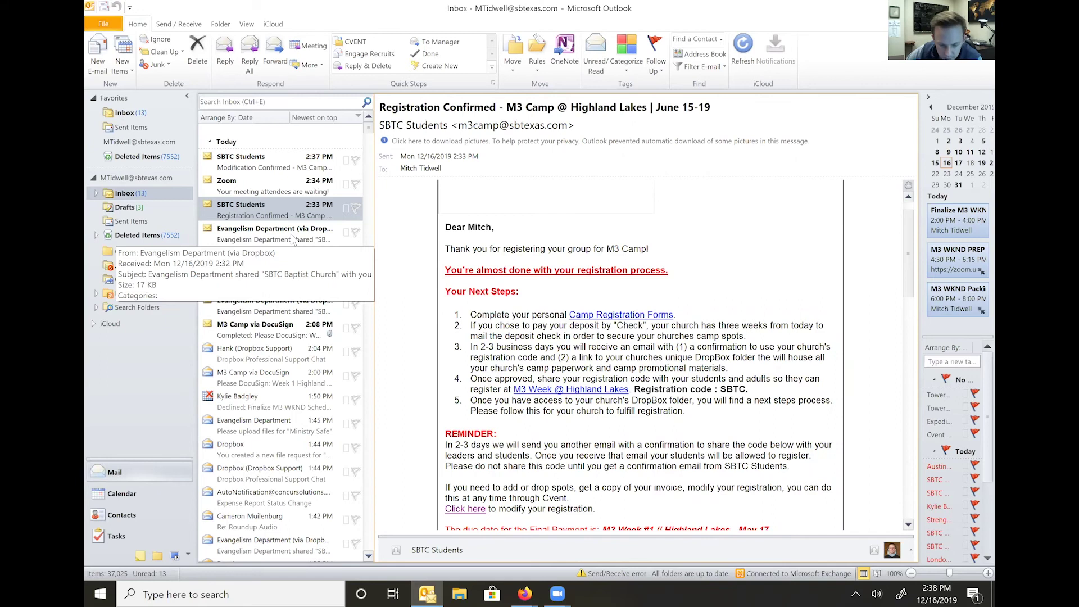
- Open the Dropbox sharing email, download its pictures, and follow the church folder link
left_click(292, 240)
left_click(483, 151)
left_click(478, 162)
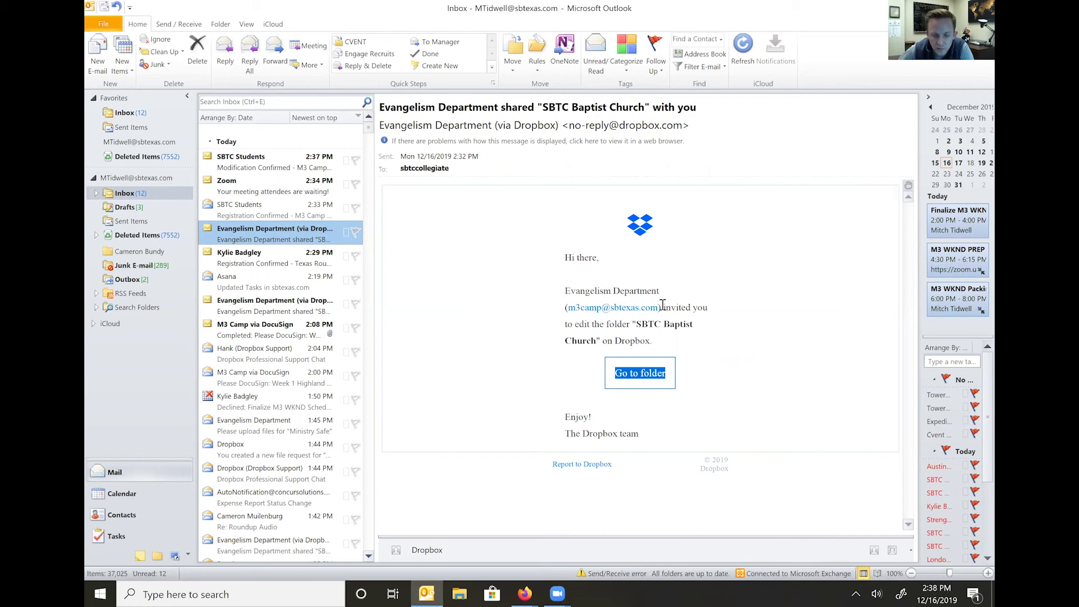
left_click(638, 381)
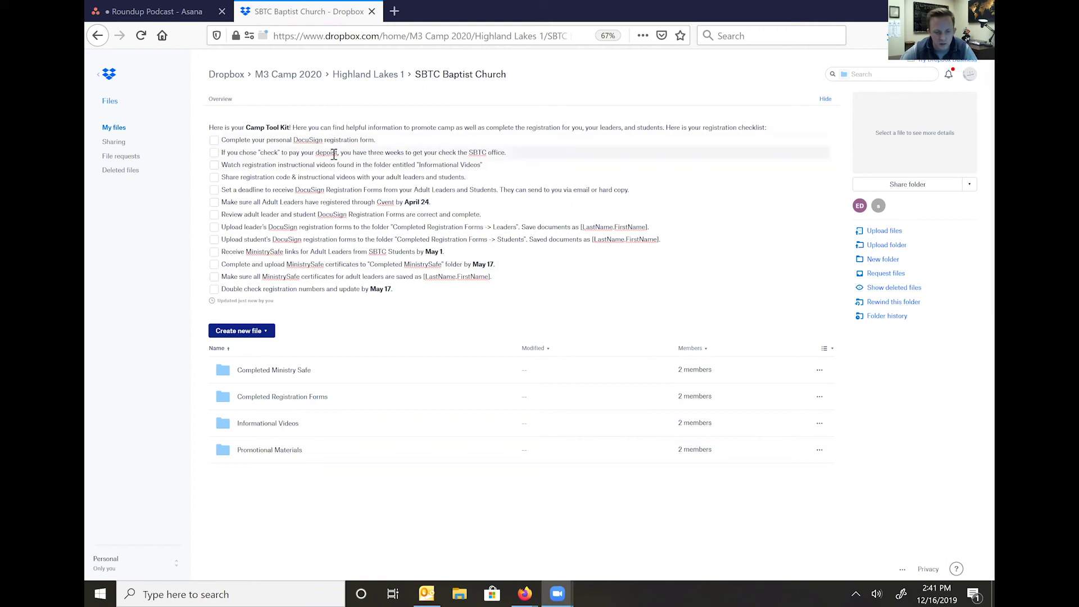
- Edit the Camp Tool Kit checklist, correcting 'depoist' to 'deposit'
left_click(348, 203)
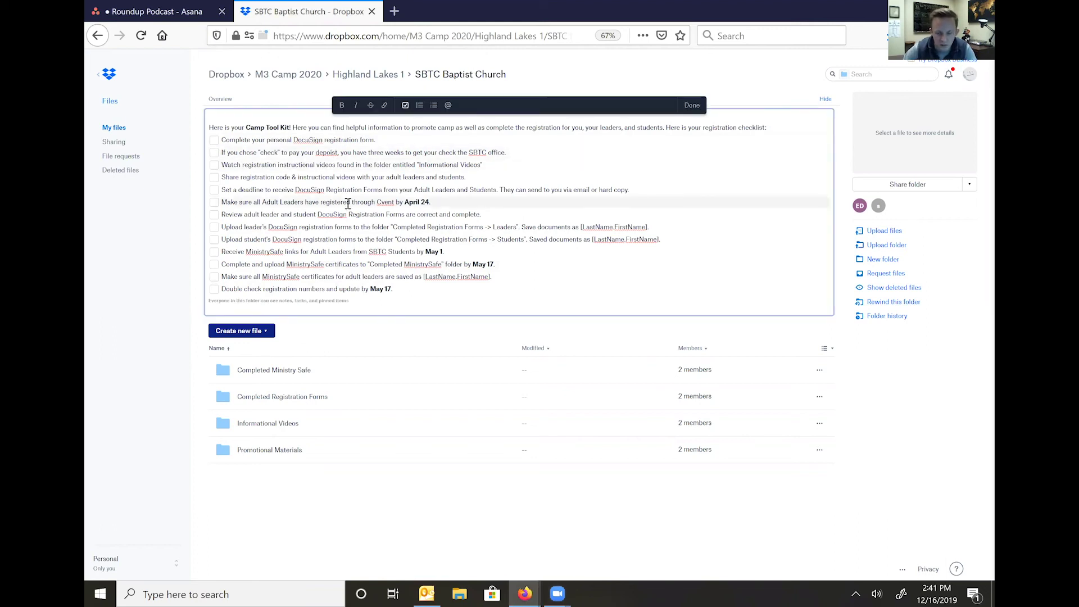
key("BackSpace")
key("BackSpace")
key("BackSpace")
type("sit")
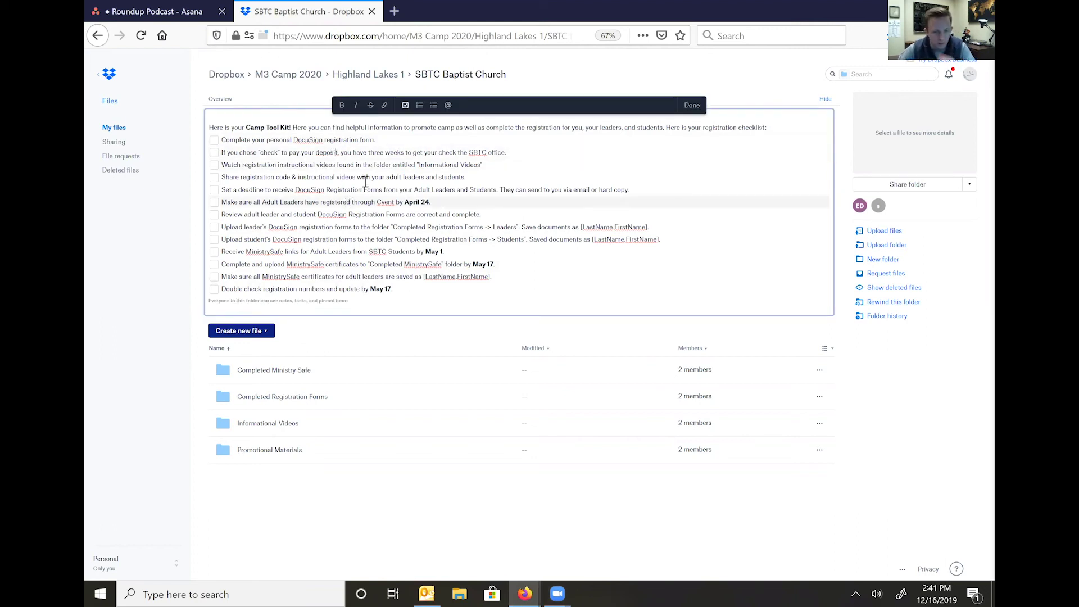
- Insert 'to' after 'check' in checklist line 2, then open Completed Registration Forms
left_click(459, 151)
type("to")
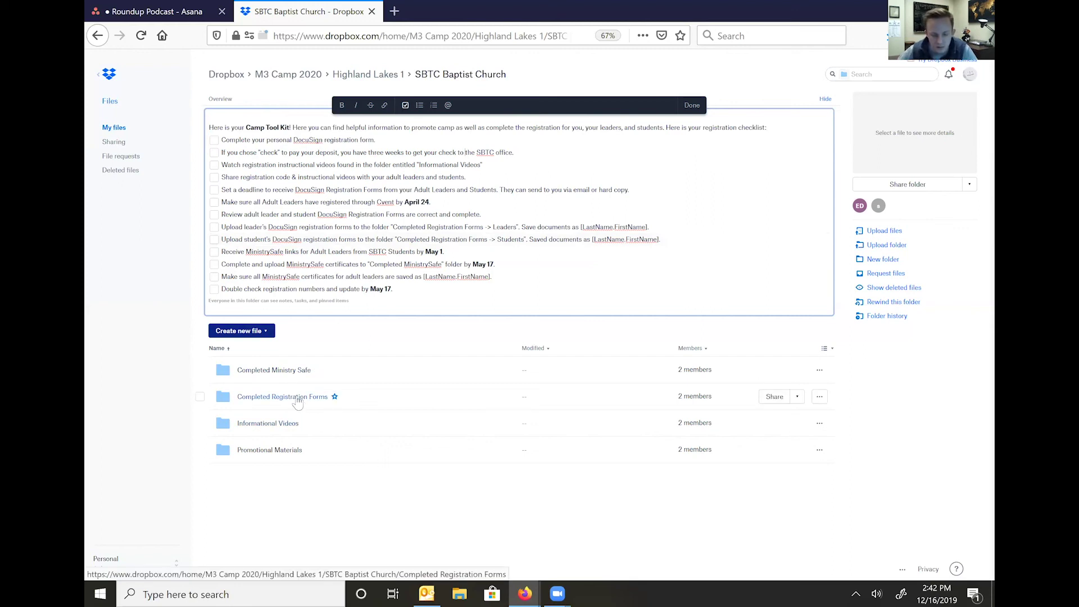
left_click(297, 400)
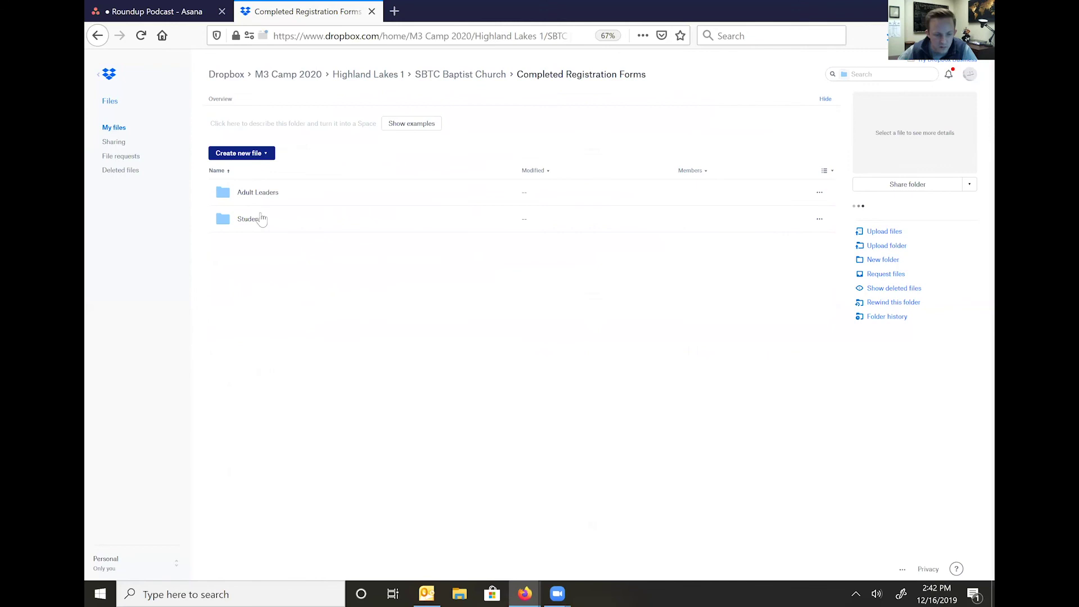
- Upload the desktop's Please_DocuSign_Week_1_Highland_Lakes_M3_202.pdf into the Students folder and refresh
left_click(252, 220)
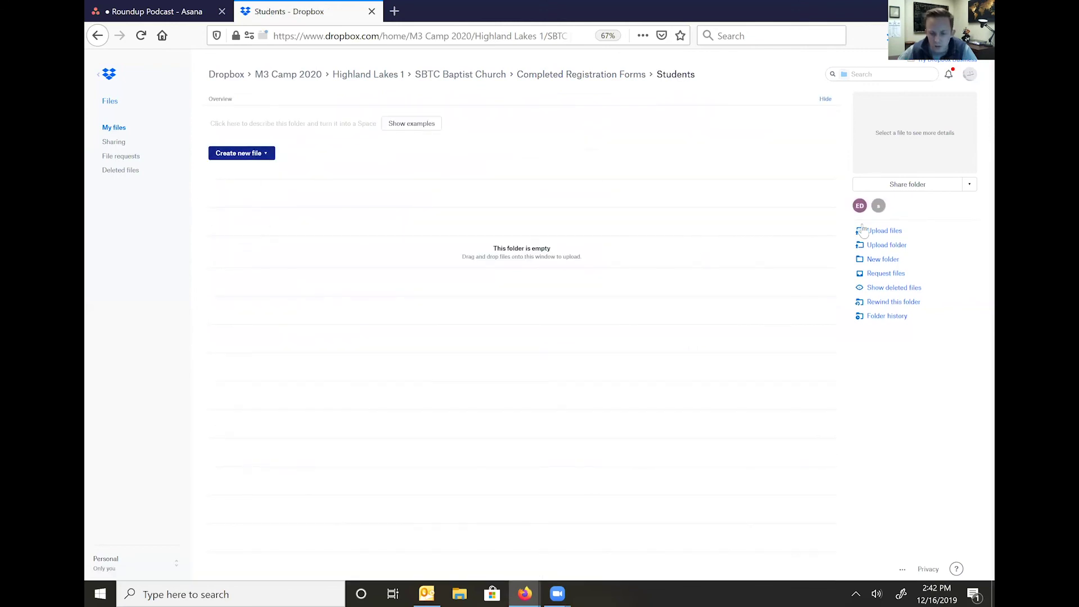
left_click(880, 235)
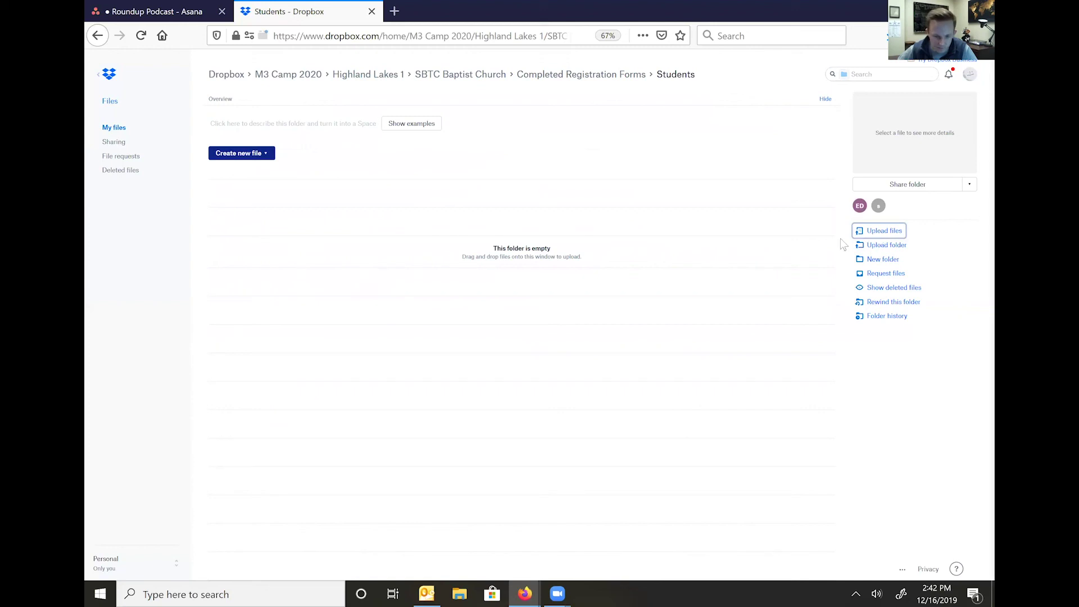
left_click(137, 97)
left_click(235, 117)
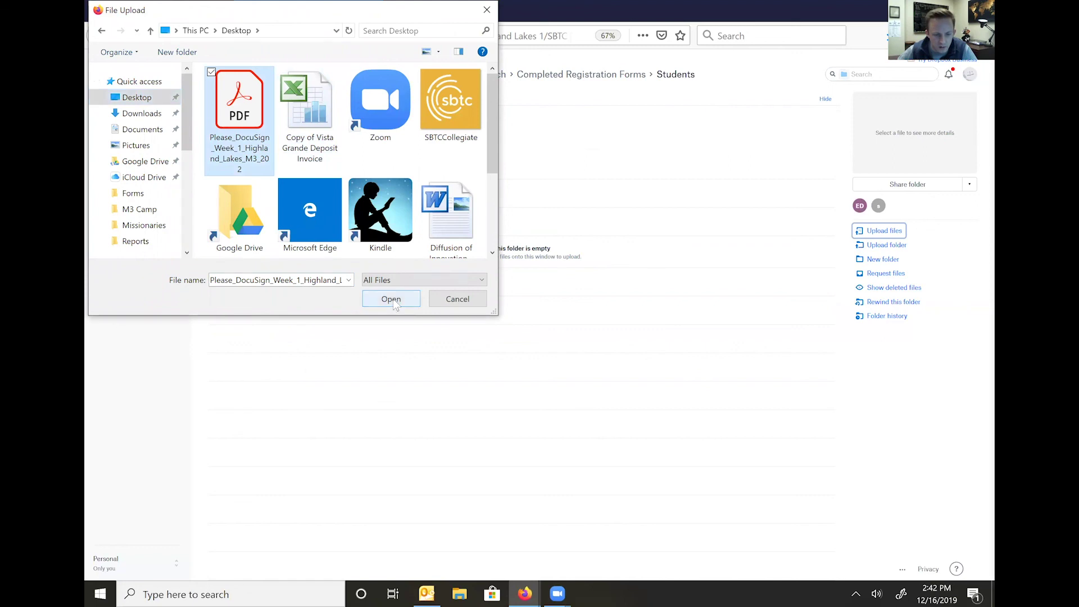
left_click(392, 299)
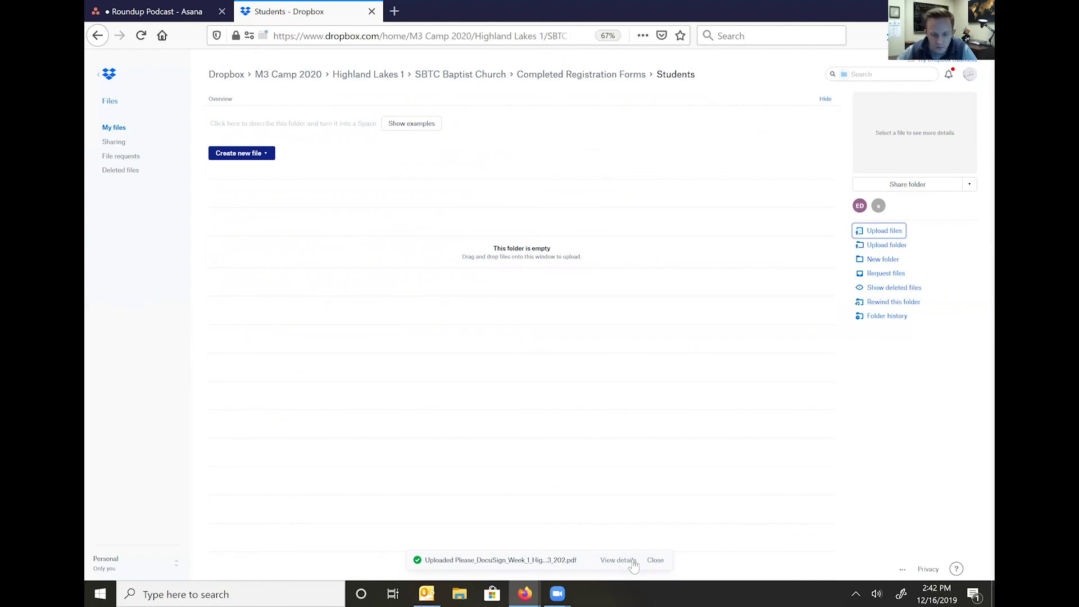
left_click(655, 562)
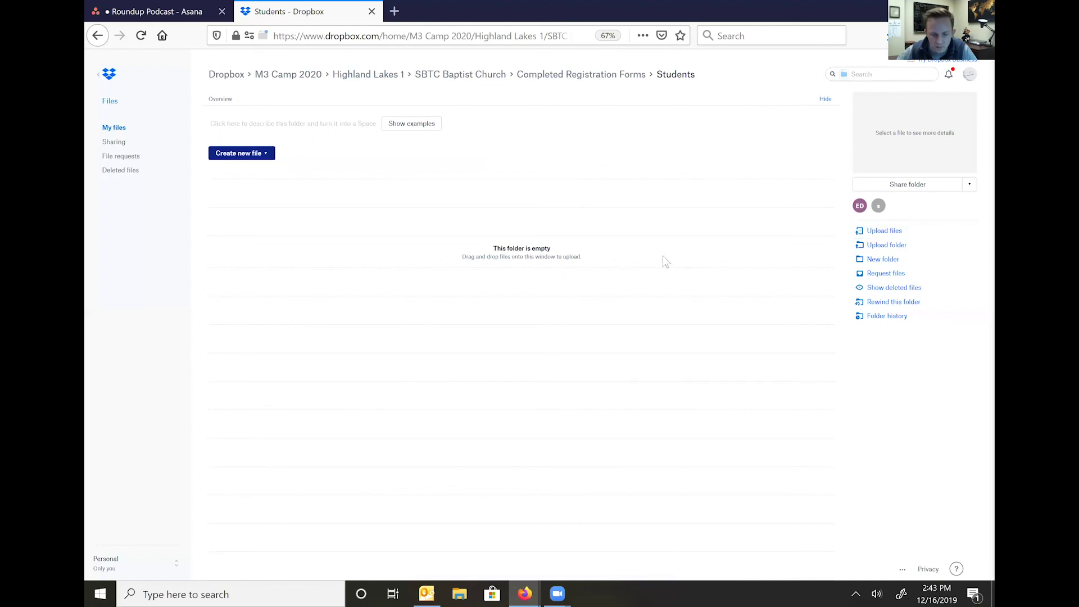
left_click(141, 35)
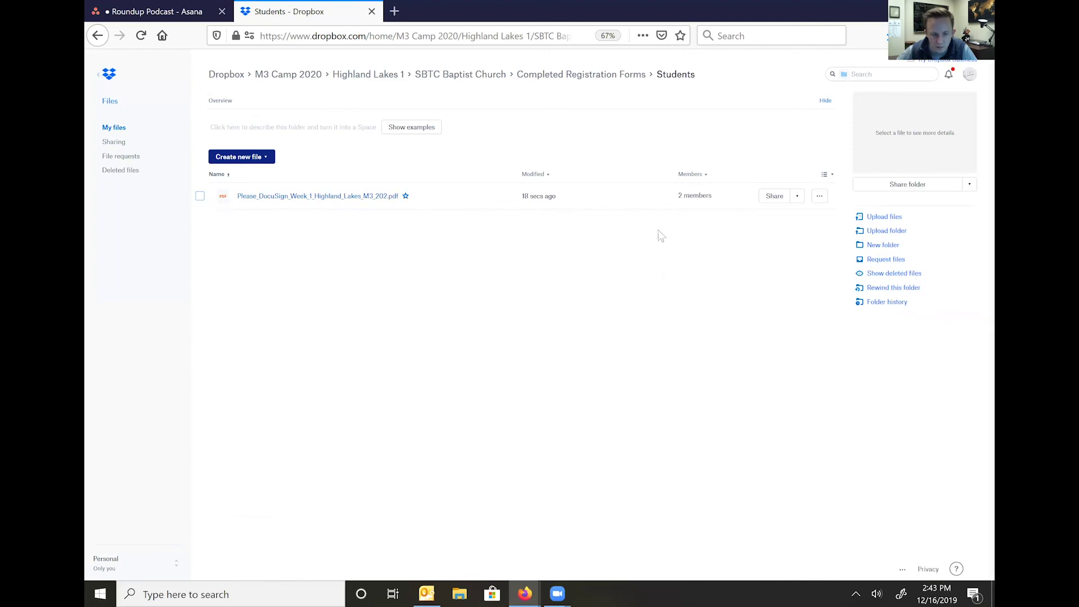
- Rename the uploaded PDF to the signer's last name and first initial in LastName.Initial form
left_click(820, 197)
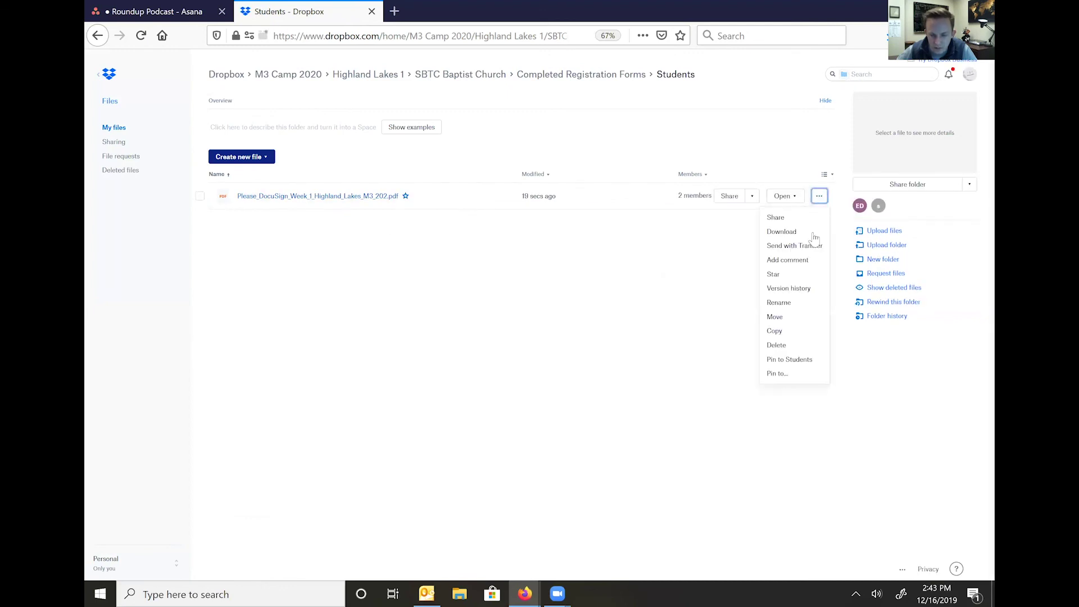
left_click(778, 304)
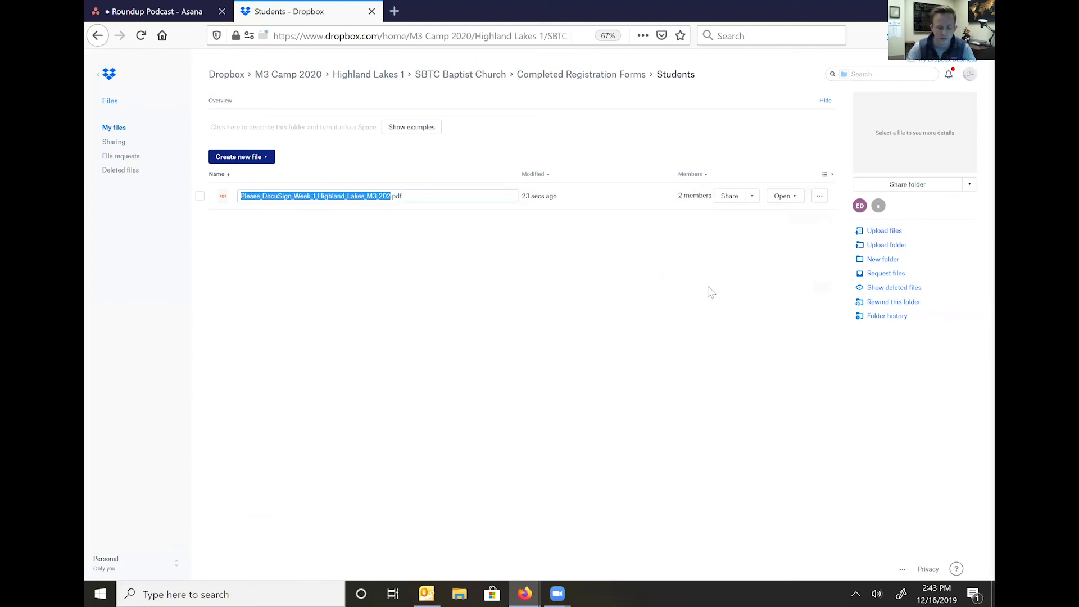
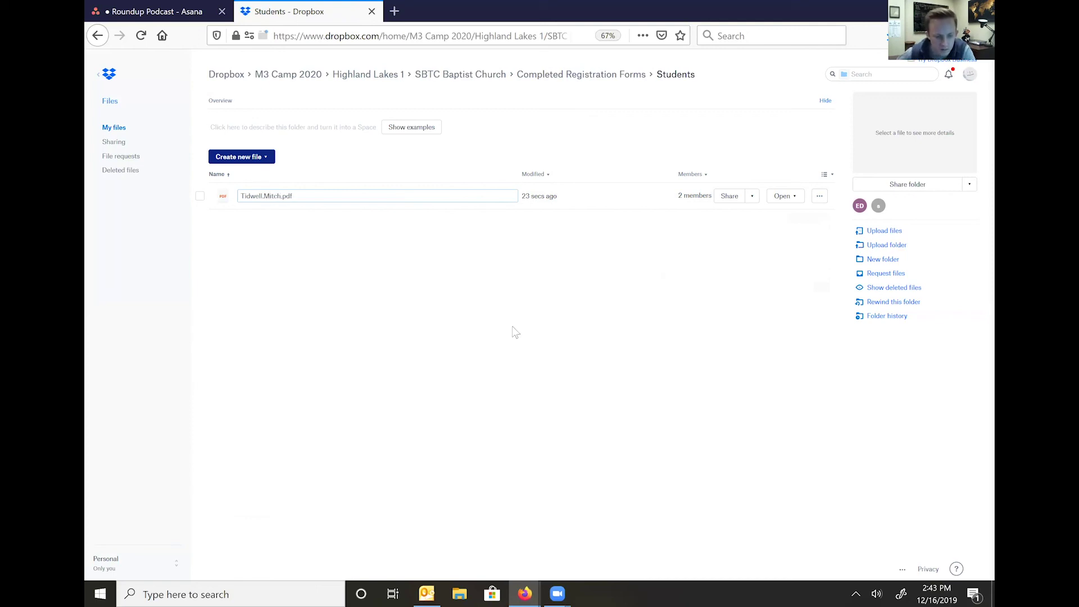
key("Return")
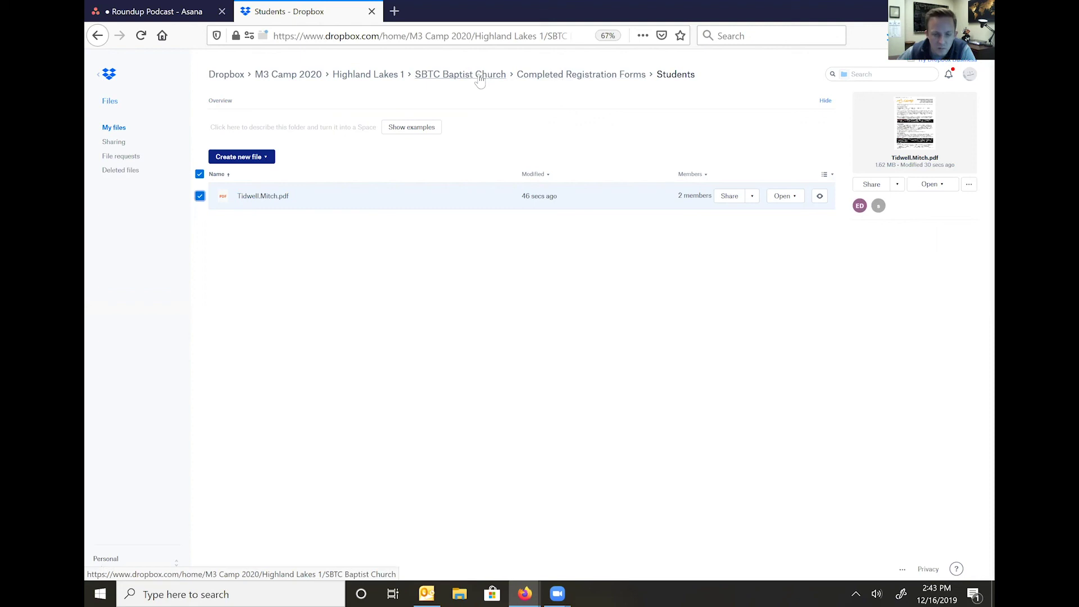
left_click(449, 76)
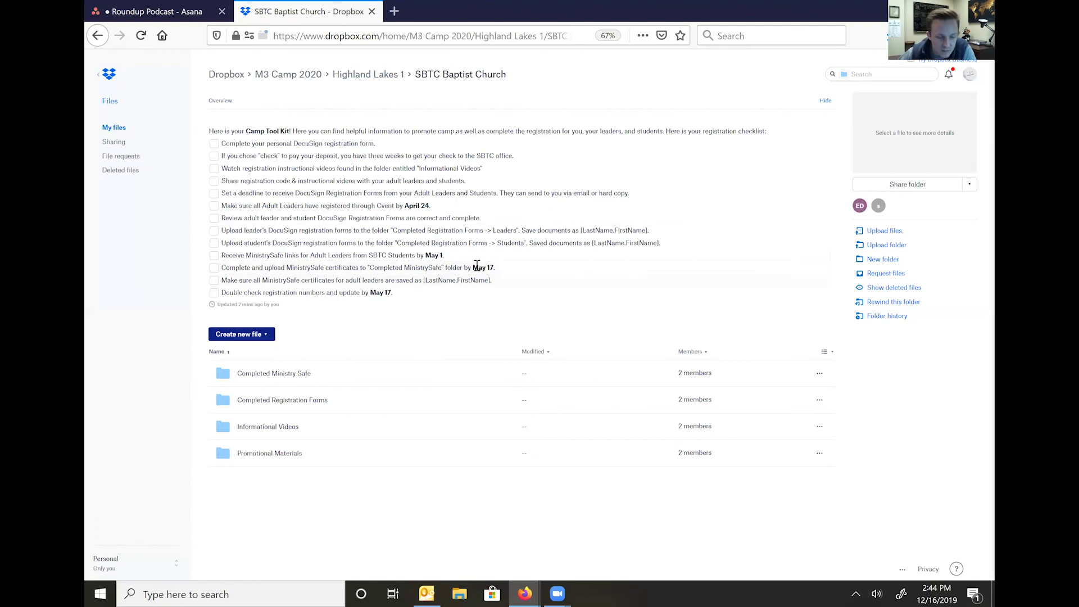
- Confirm the Completed Ministry Safe folder is empty, then return to SBTC Baptist Church
left_click(281, 378)
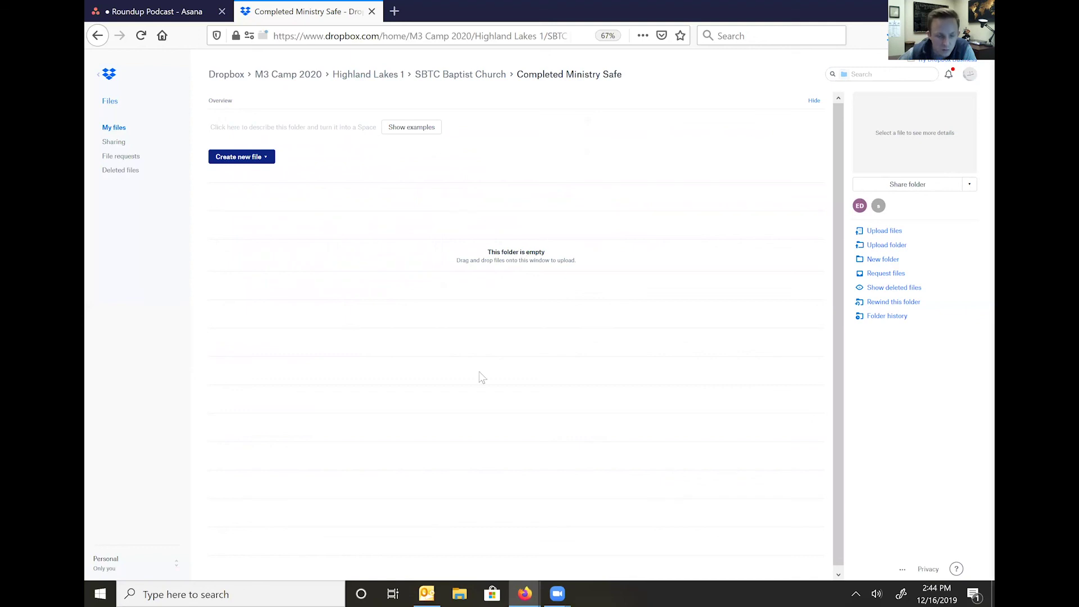
left_click(477, 77)
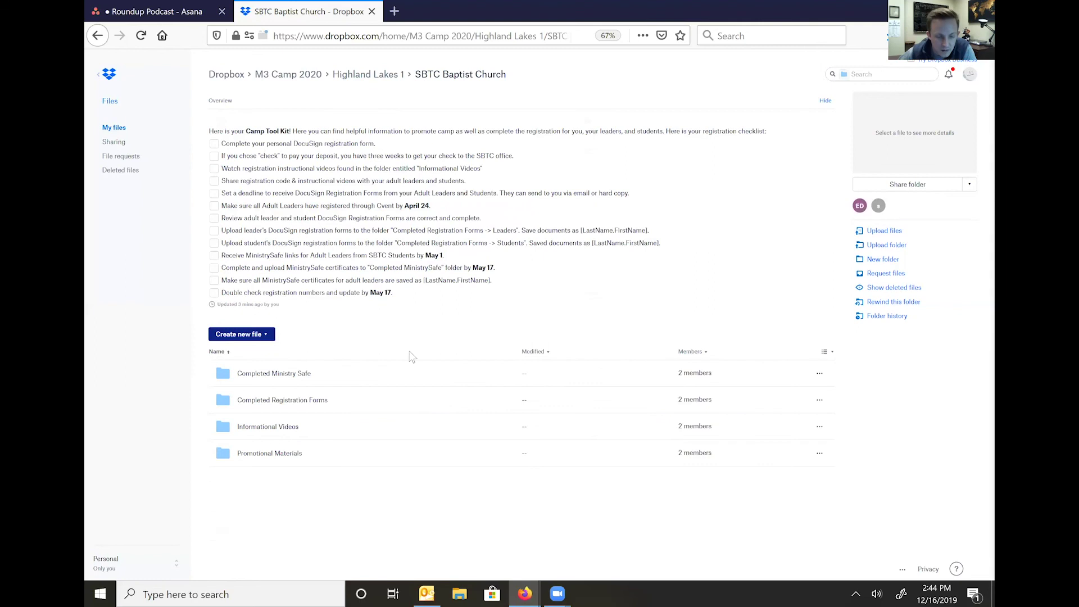